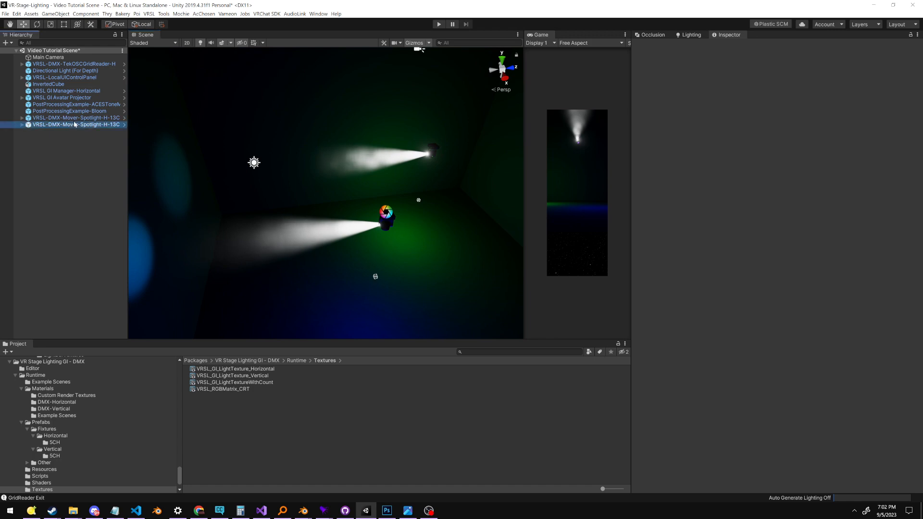
# Select the first mover spotlight, VRSL-DMX-Mover-Spotlight-H-13CH-GI, and look through its component settings
pyautogui.click(75, 118)
pyautogui.moveTo(481, 190); pyautogui.dragTo(478, 154, button='middle')
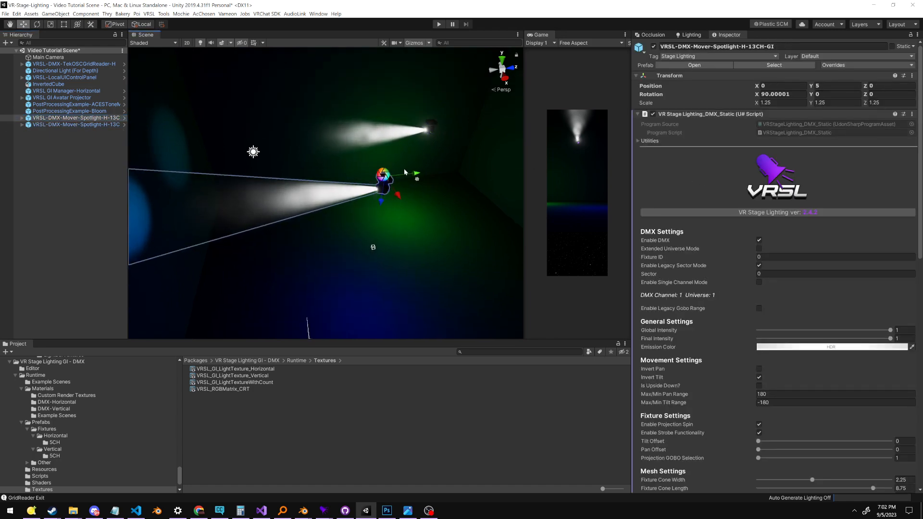
pyautogui.scroll(-6, 709, 221)
pyautogui.scroll(4, 702, 218)
pyautogui.scroll(-5, 697, 217)
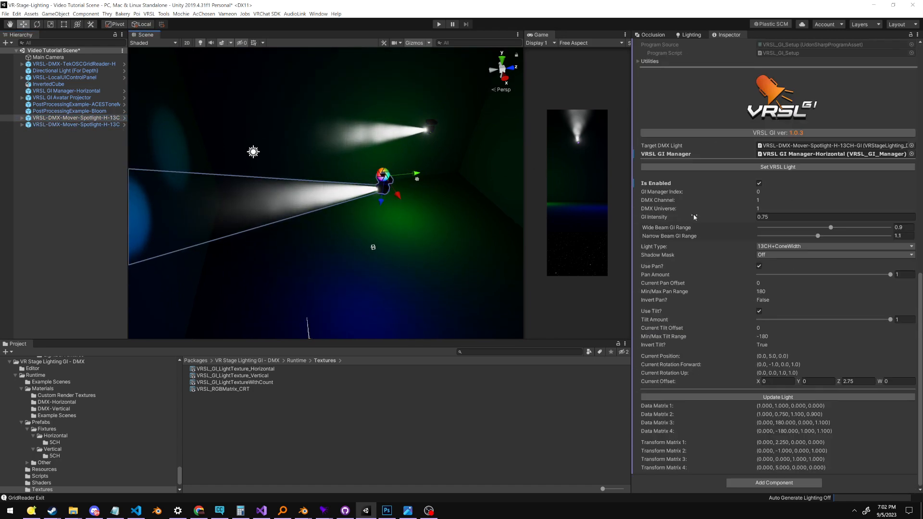
pyautogui.scroll(2, 695, 218)
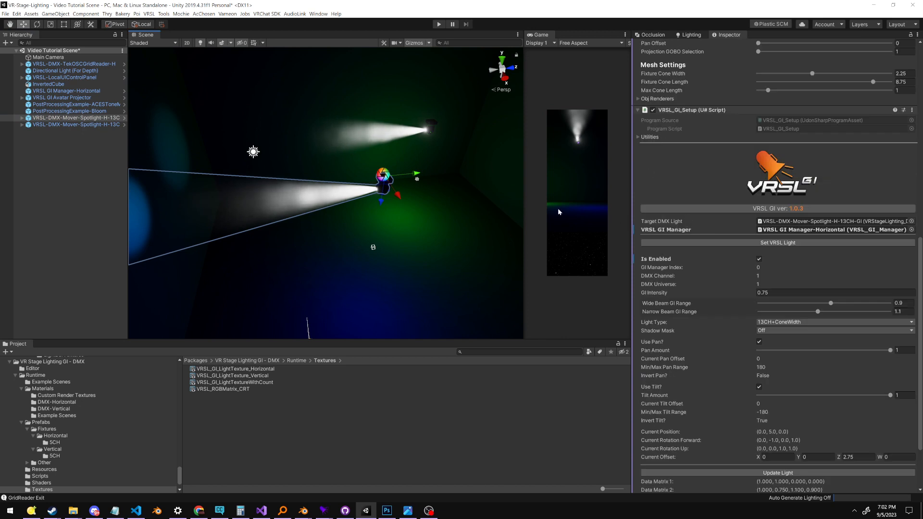
# Examine the two spotlights' beams and the coloured light on the surrounding surfaces from different angles
pyautogui.keyDown('alt'); pyautogui.moveTo(358, 216); pyautogui.dragTo(404, 217); pyautogui.keyUp('alt')
pyautogui.moveTo(404, 217); pyautogui.dragTo(461, 183, button='middle')
pyautogui.keyDown('alt'); pyautogui.moveTo(447, 181); pyautogui.dragTo(506, 173); pyautogui.keyUp('alt')
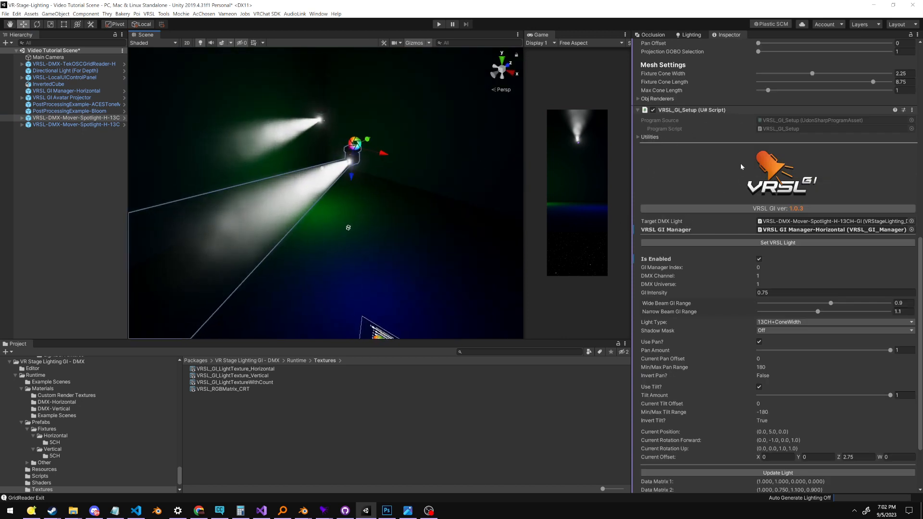
pyautogui.moveTo(384, 182)
pyautogui.mouseDown(button='middle')
pyautogui.moveTo(481, 192)
pyautogui.moveTo(382, 199)
pyautogui.mouseUp(button='middle')
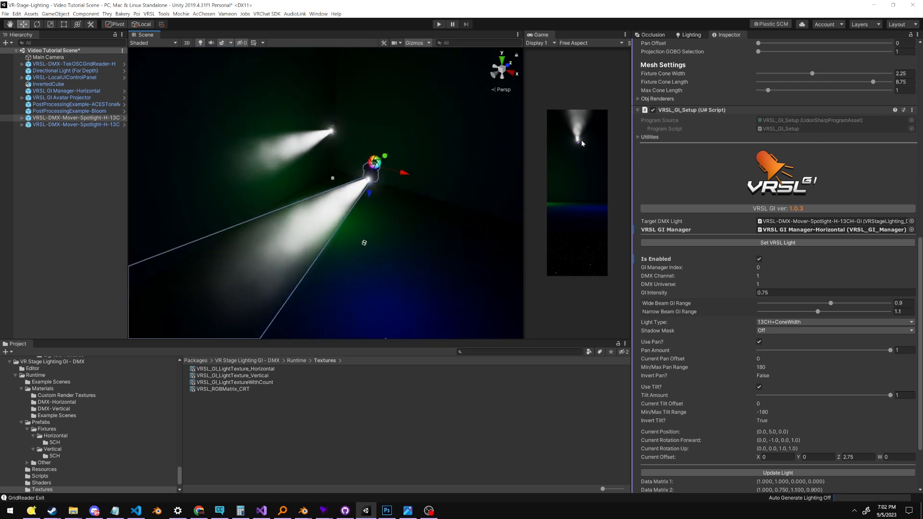
pyautogui.moveTo(500, 120); pyautogui.dragTo(494, 131, button='right')
pyautogui.moveTo(454, 166); pyautogui.dragTo(455, 182, button='right')
pyautogui.moveTo(509, 149); pyautogui.dragTo(451, 199, button='middle')
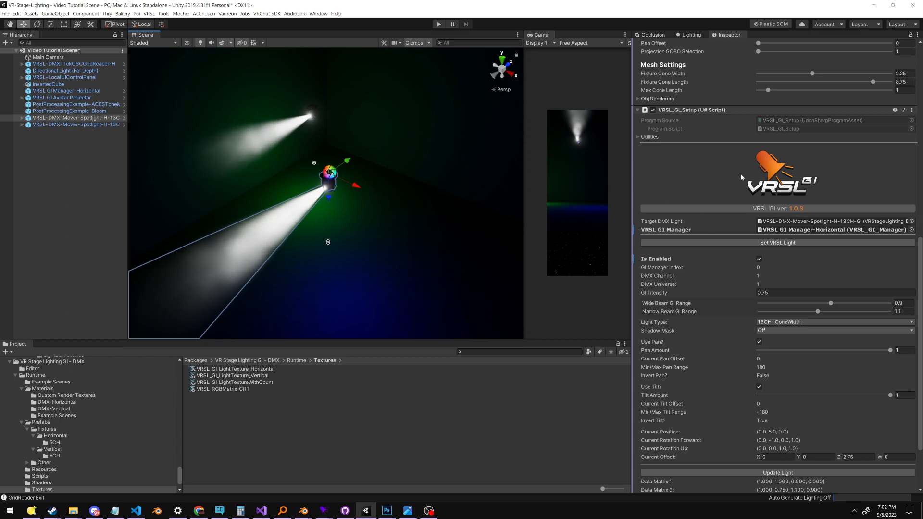
pyautogui.moveTo(468, 190); pyautogui.dragTo(479, 188, button='middle')
# Compare the first spotlight's VR Stage Lighting_DMX_Static settings with its VRSL_GI_Setup settings
pyautogui.scroll(14, 763, 265)
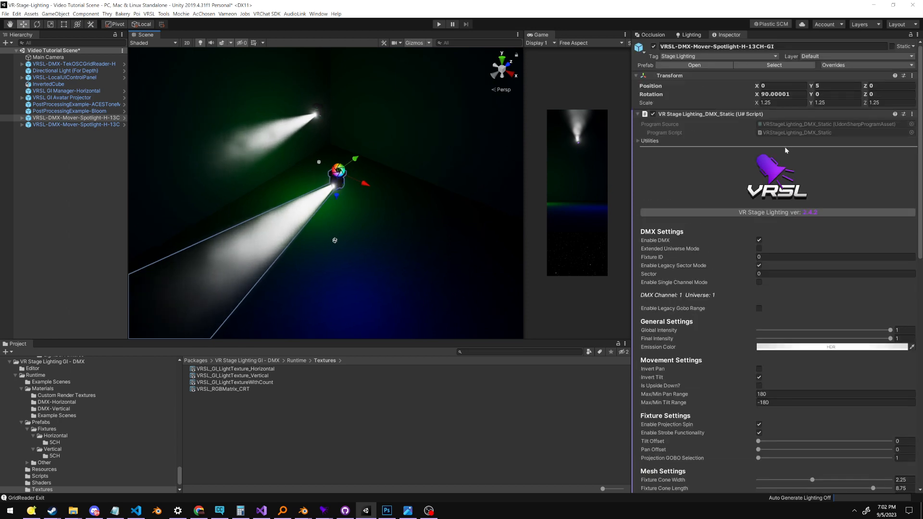
pyautogui.scroll(-10, 746, 253)
pyautogui.scroll(10, 730, 272)
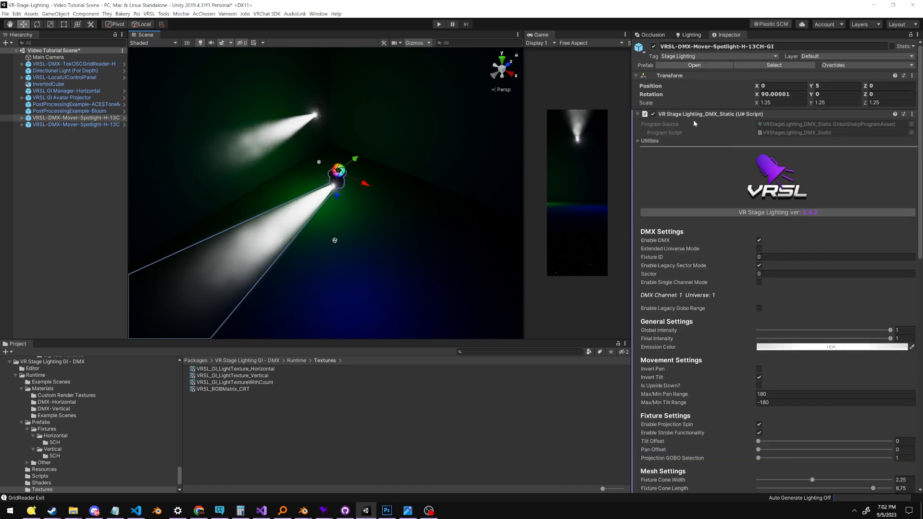
pyautogui.scroll(-10, 690, 149)
pyautogui.scroll(10, 750, 120)
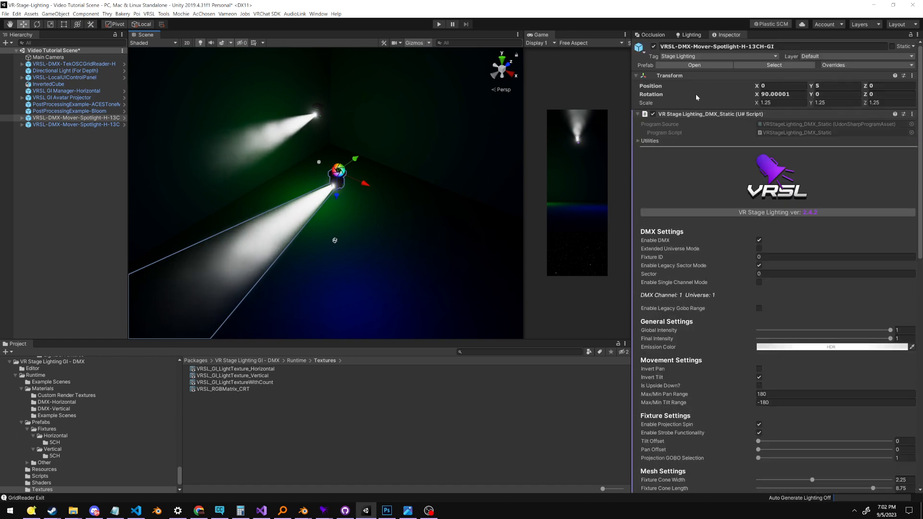
pyautogui.scroll(-10, 699, 158)
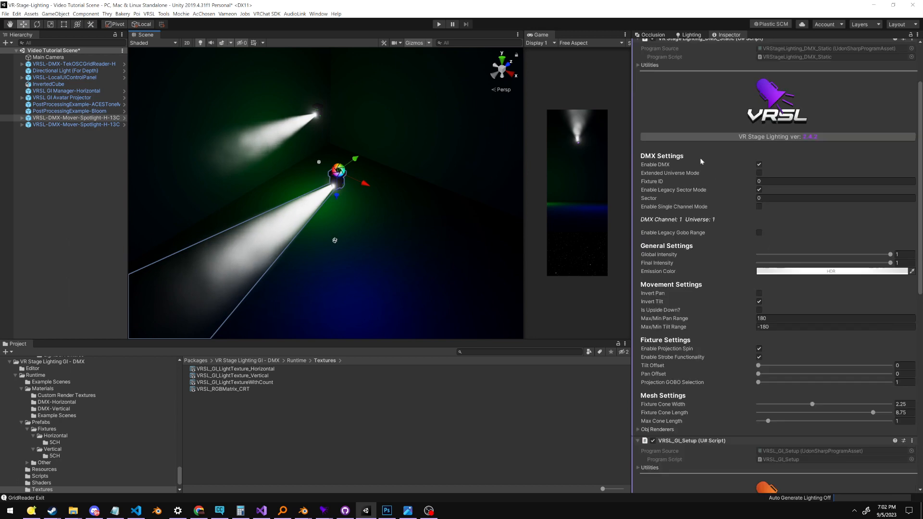
pyautogui.scroll(6, 666, 178)
pyautogui.scroll(4, 769, 163)
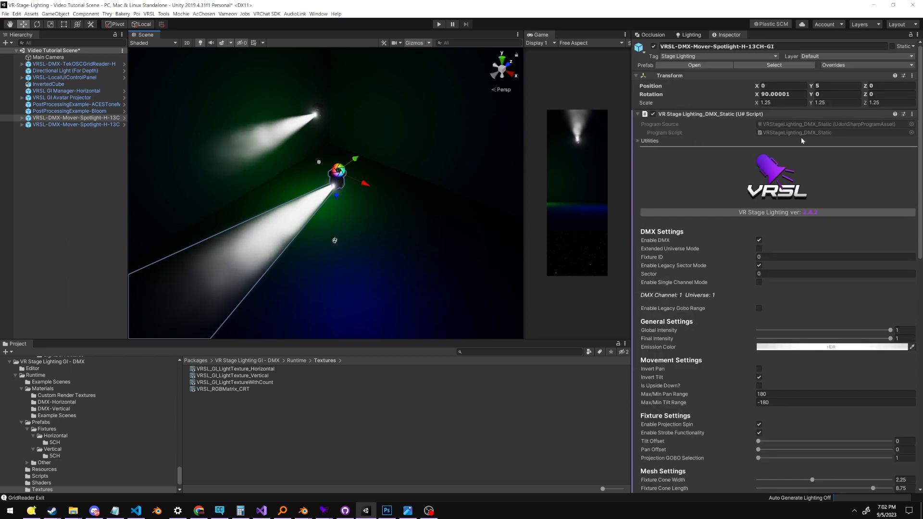
pyautogui.scroll(-15, 696, 168)
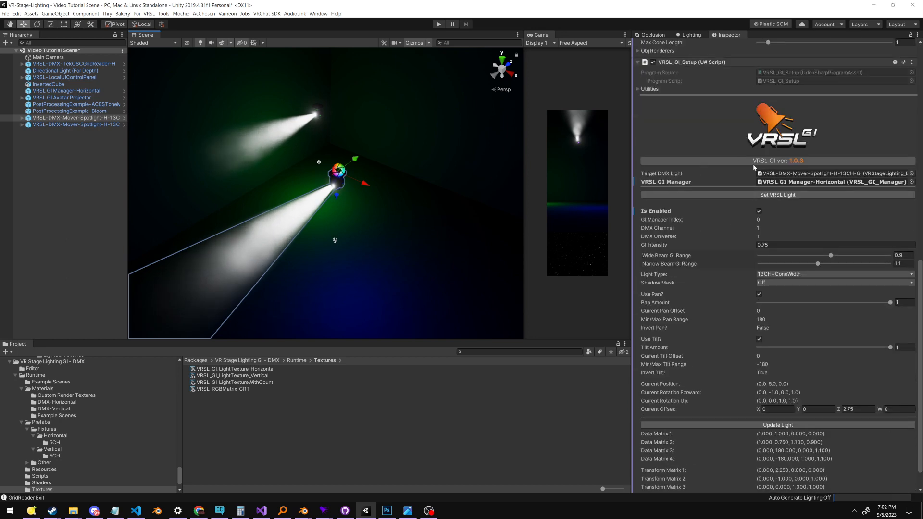
pyautogui.click(738, 198)
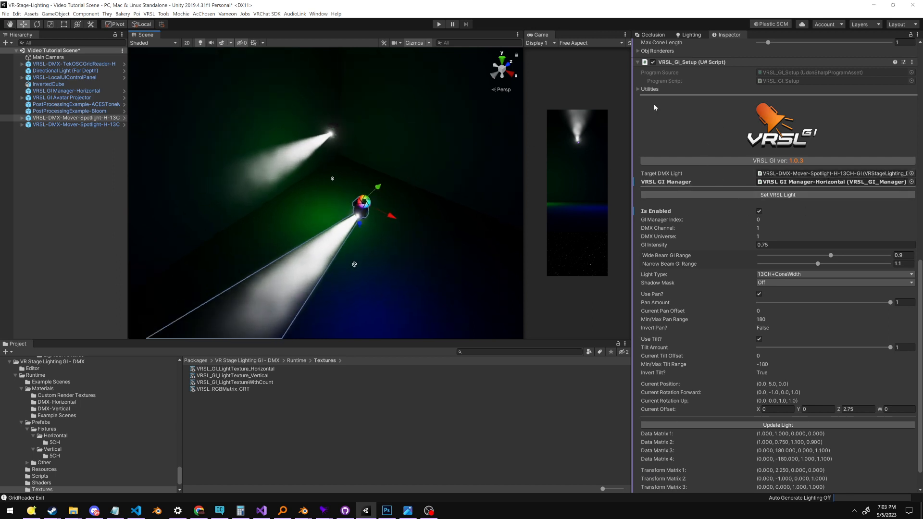
# Review the first spotlight's VRSL_GI_Setup parameters alongside its fixture and beam in the scene
pyautogui.scroll(2, 448, 175)
pyautogui.moveTo(457, 218); pyautogui.dragTo(480, 223, button='right')
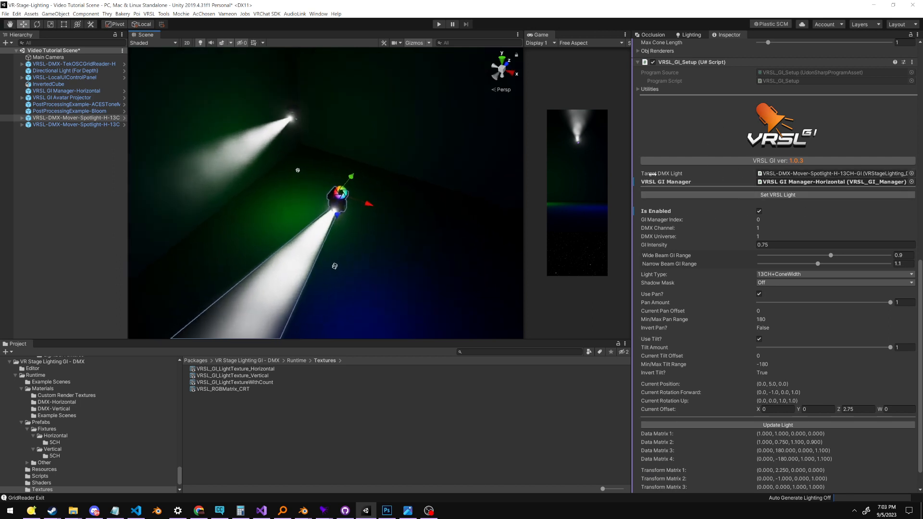
pyautogui.moveTo(427, 175); pyautogui.dragTo(520, 143, button='middle')
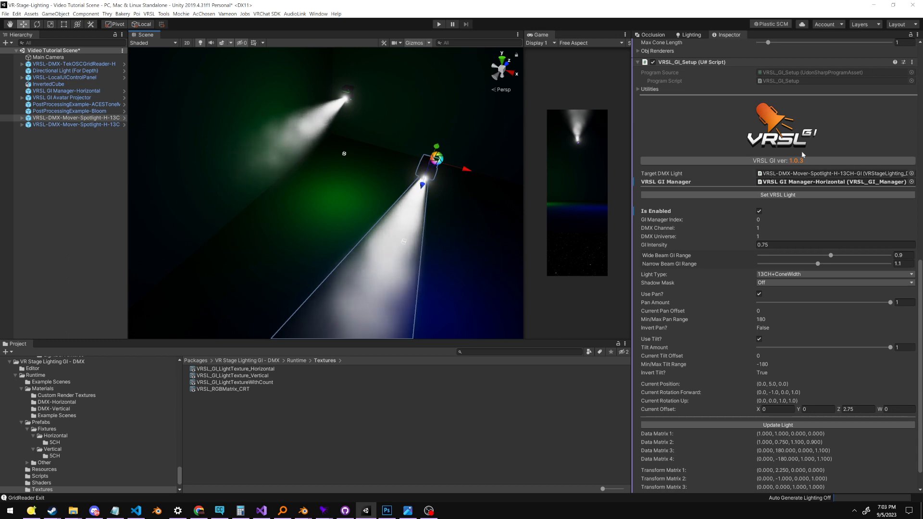
pyautogui.scroll(15, 836, 152)
pyautogui.scroll(-15, 710, 141)
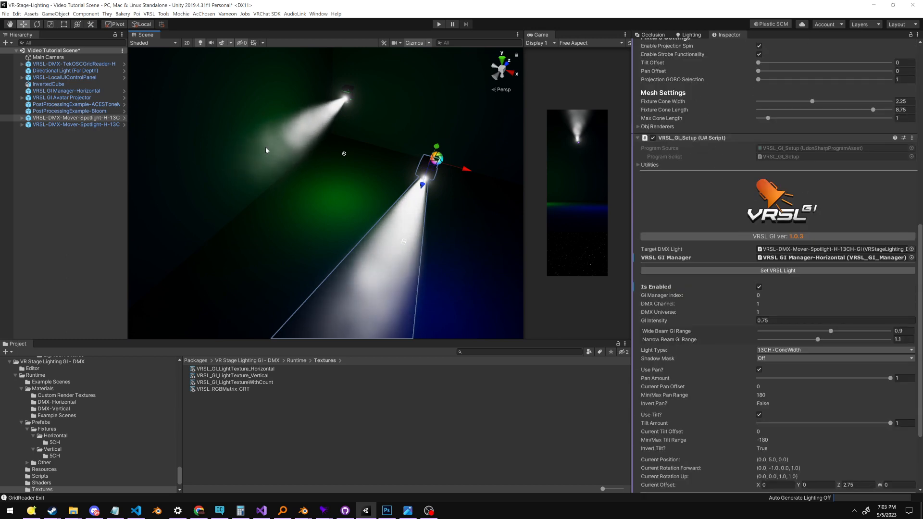
pyautogui.scroll(5, 814, 143)
pyautogui.scroll(-10, 814, 143)
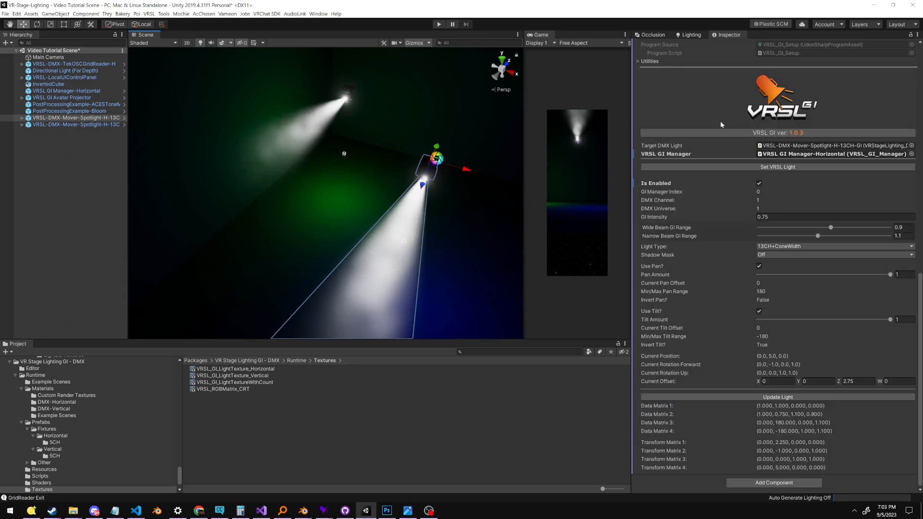
pyautogui.keyDown('alt'); pyautogui.moveTo(454, 178); pyautogui.dragTo(361, 117); pyautogui.keyUp('alt')
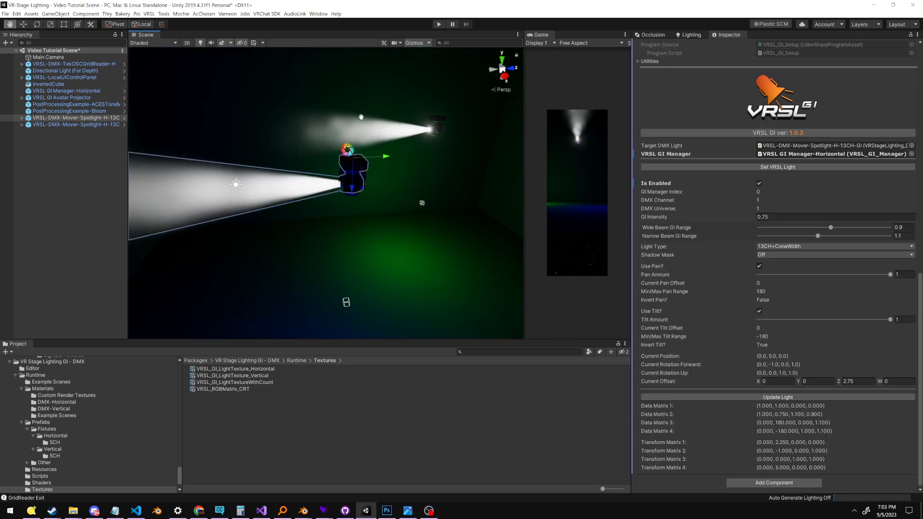
pyautogui.moveTo(444, 100); pyautogui.dragTo(459, 134, button='middle')
pyautogui.scroll(3, 731, 182)
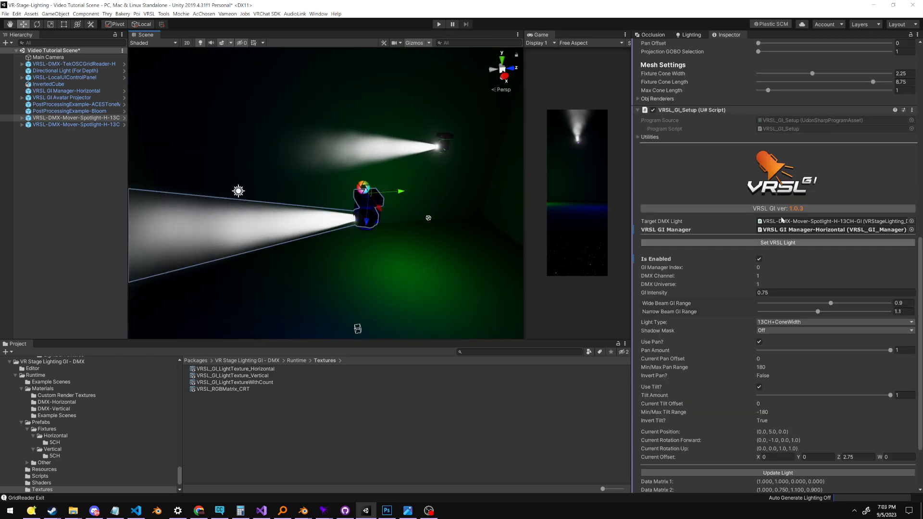
# Inspect the Obj Renderers list in the first spotlight's mesh settings, then collapse it and review the VRSL_GI_Setup component
pyautogui.scroll(9, 731, 151)
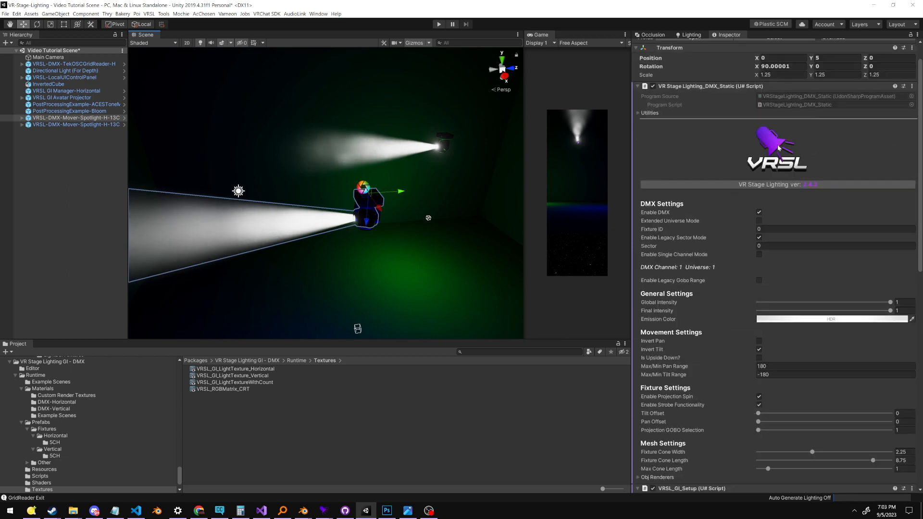
pyautogui.scroll(-5, 729, 149)
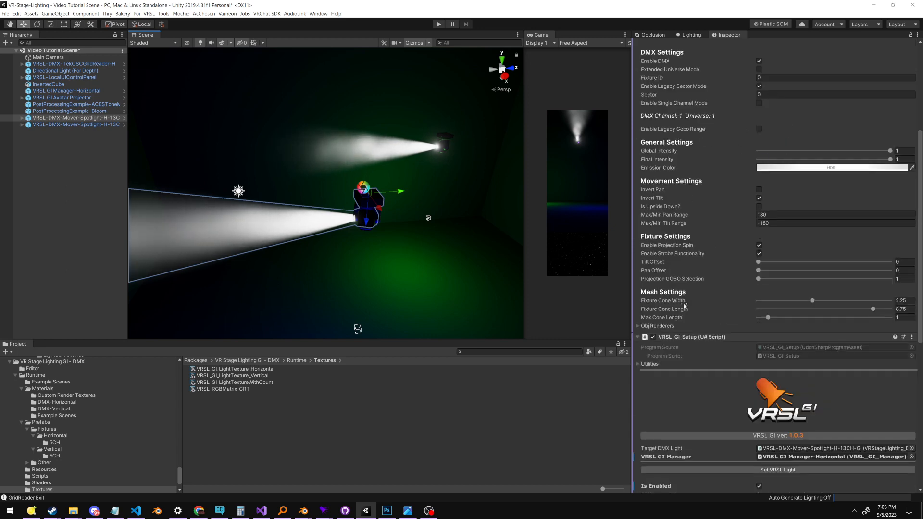
pyautogui.click(656, 326)
pyautogui.scroll(-8, 776, 181)
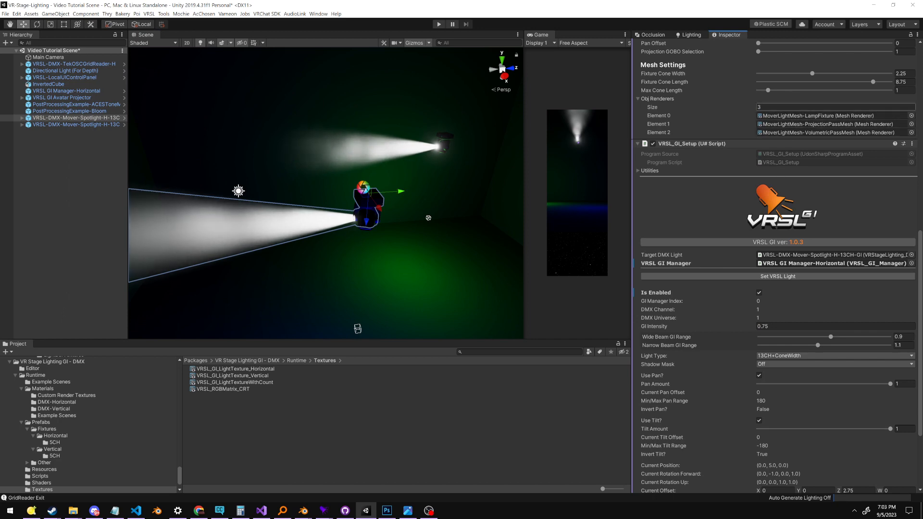
pyautogui.click(668, 99)
pyautogui.scroll(10, 682, 189)
pyautogui.scroll(-10, 685, 132)
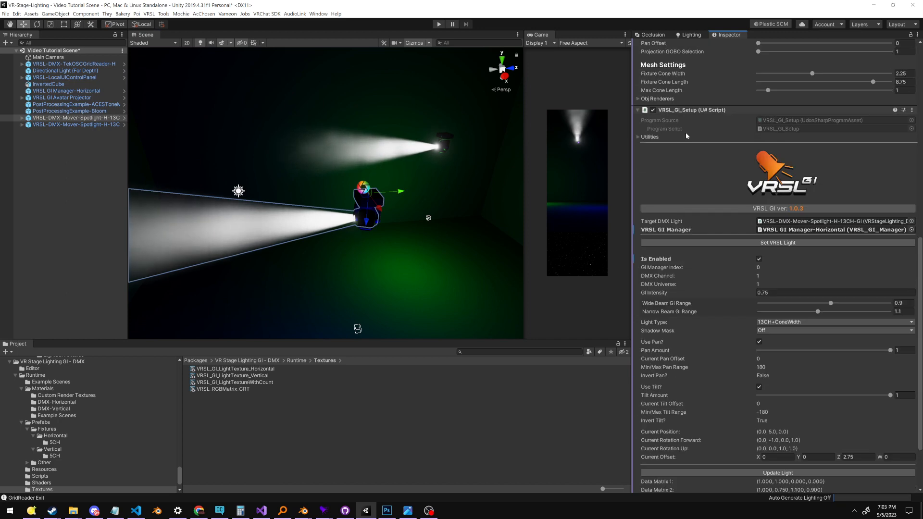
pyautogui.scroll(8, 666, 103)
pyautogui.scroll(-7, 688, 183)
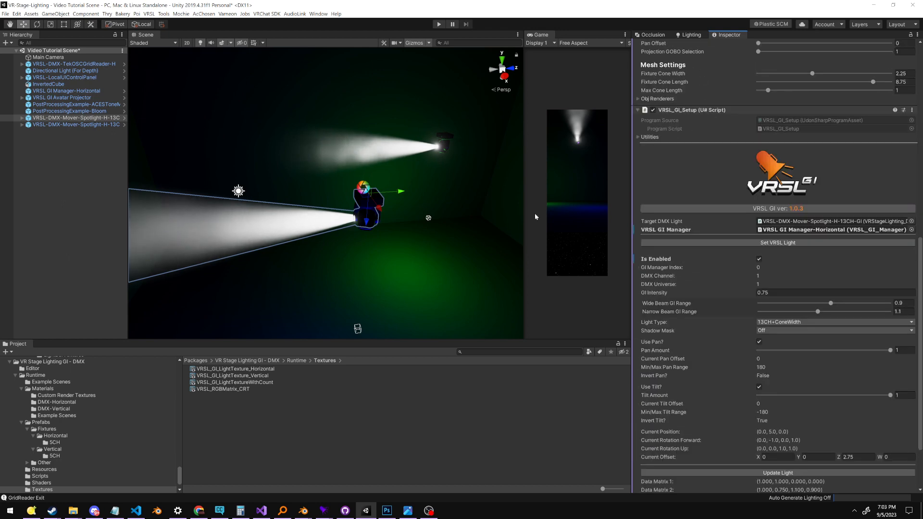
# Set the first spotlight's VRSL GI Manager reference to None
pyautogui.moveTo(428, 231); pyautogui.dragTo(441, 149, button='middle')
pyautogui.moveTo(457, 182); pyautogui.dragTo(460, 262, button='middle')
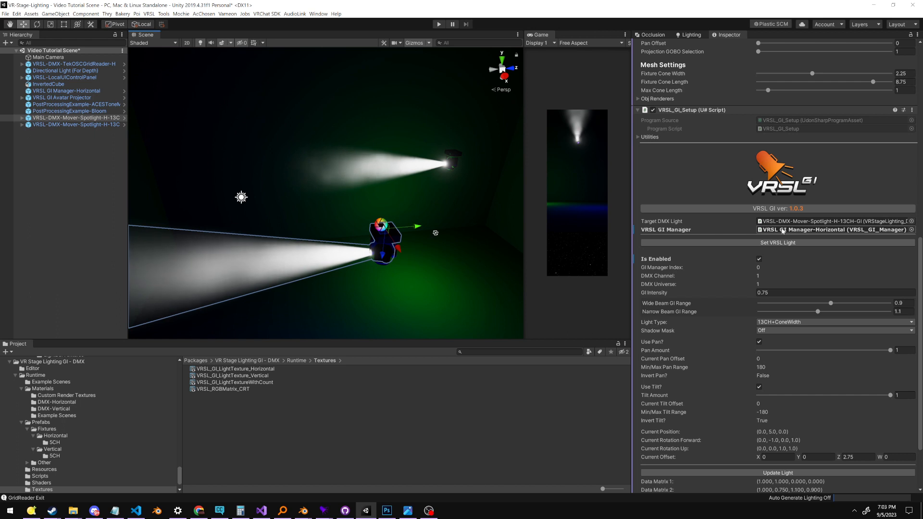
pyautogui.click(911, 230)
pyautogui.doubleClick(386, 231)
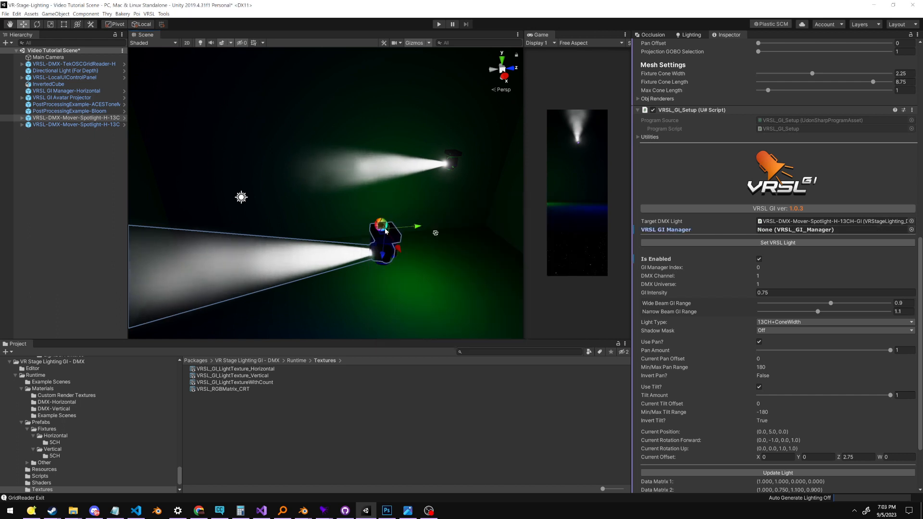
# Get all GI lights with VRSL GI Manager-Horizontal and check the manager reference on both spotlights
pyautogui.click(68, 92)
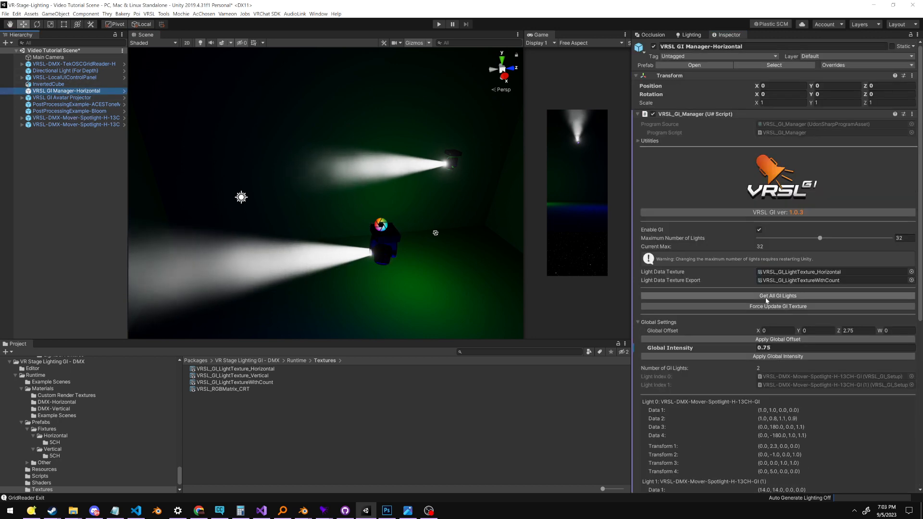
pyautogui.click(378, 163)
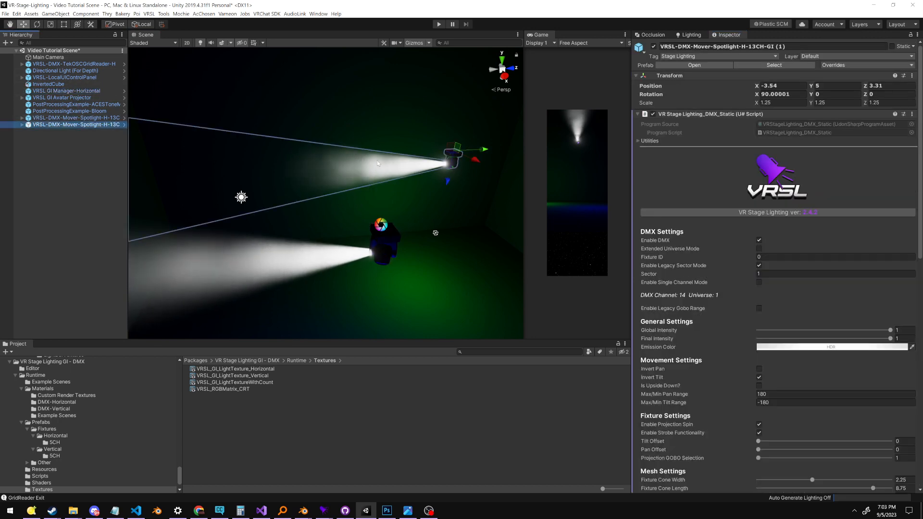
pyautogui.scroll(-10, 764, 232)
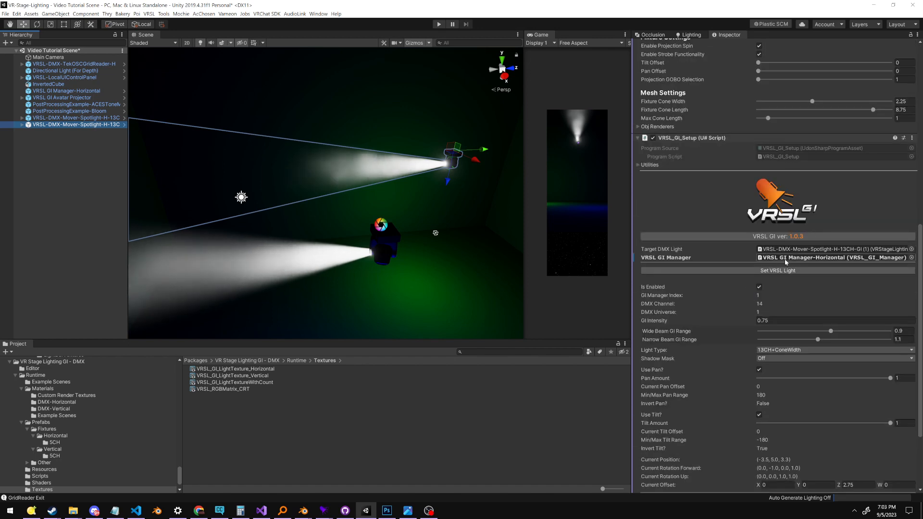
pyautogui.scroll(-3, 395, 181)
pyautogui.click(69, 118)
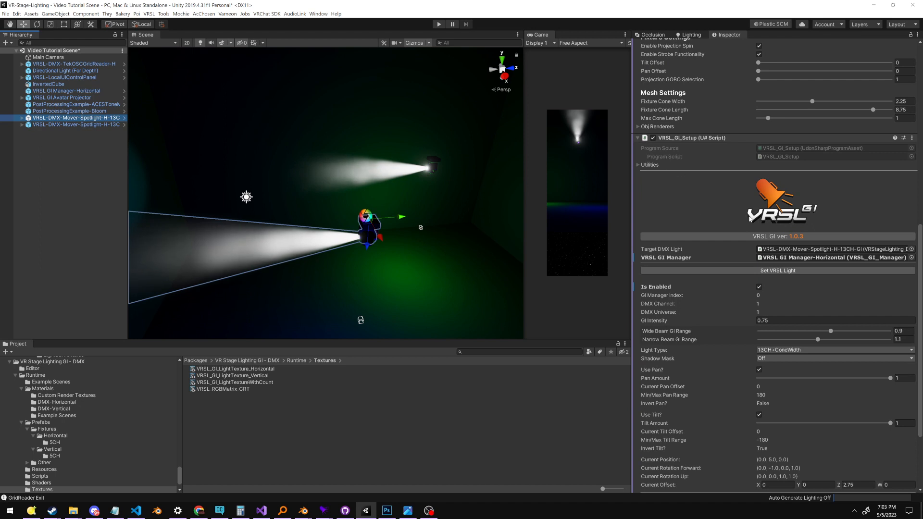
# Change the first spotlight's GI Light Type to Function
pyautogui.scroll(-4, 731, 291)
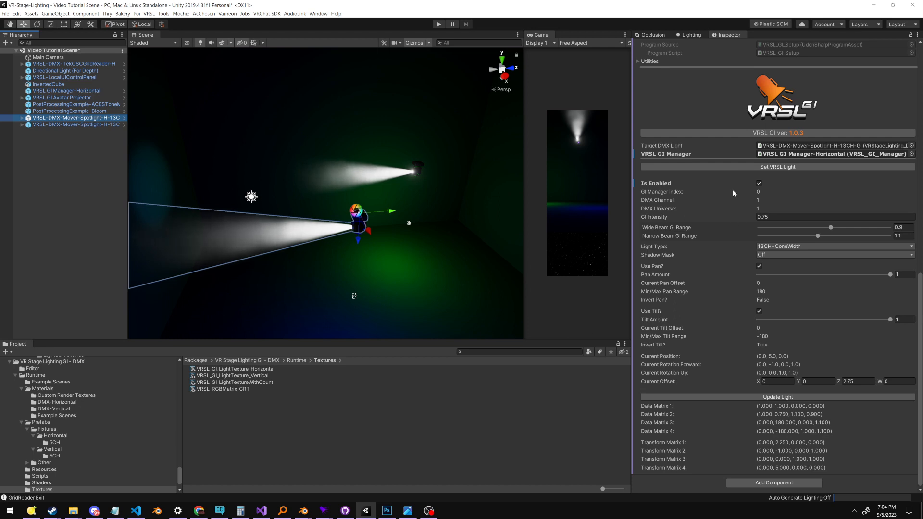
pyautogui.moveTo(380, 192); pyautogui.dragTo(450, 229, button='middle')
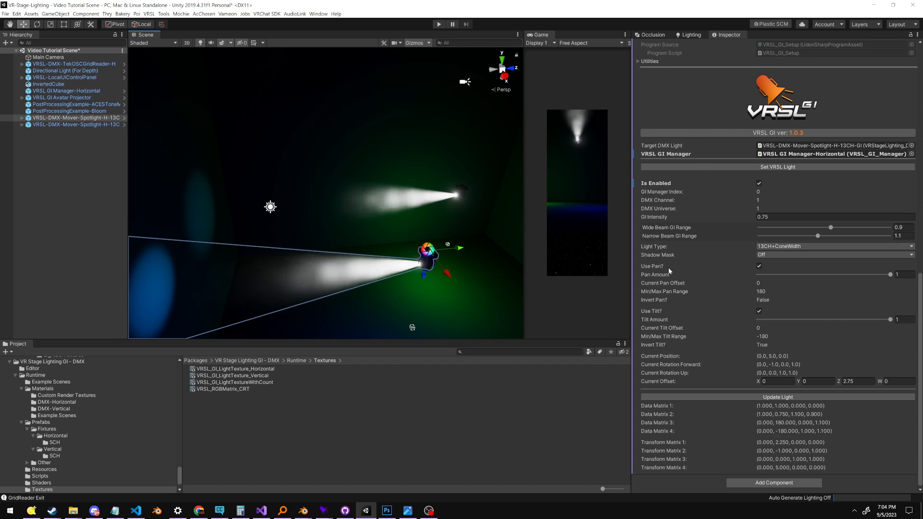
pyautogui.click(652, 248)
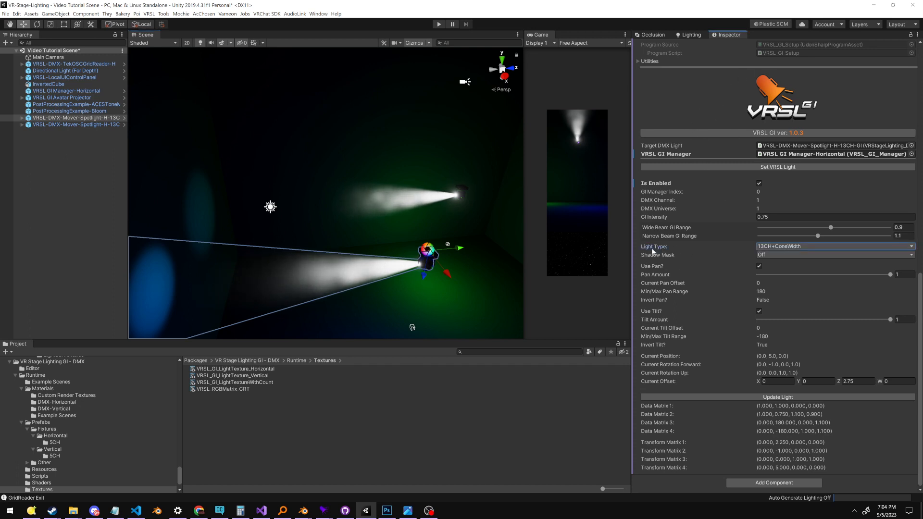
pyautogui.click(705, 250)
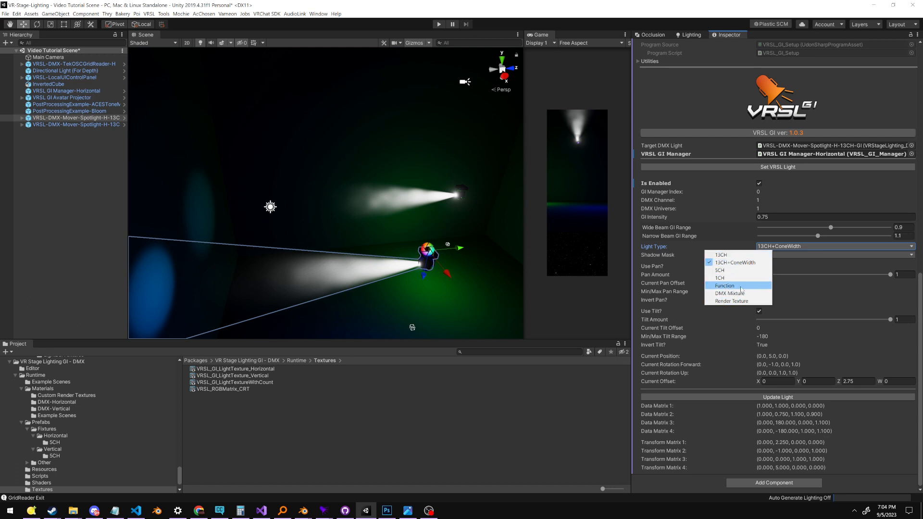
pyautogui.click(724, 286)
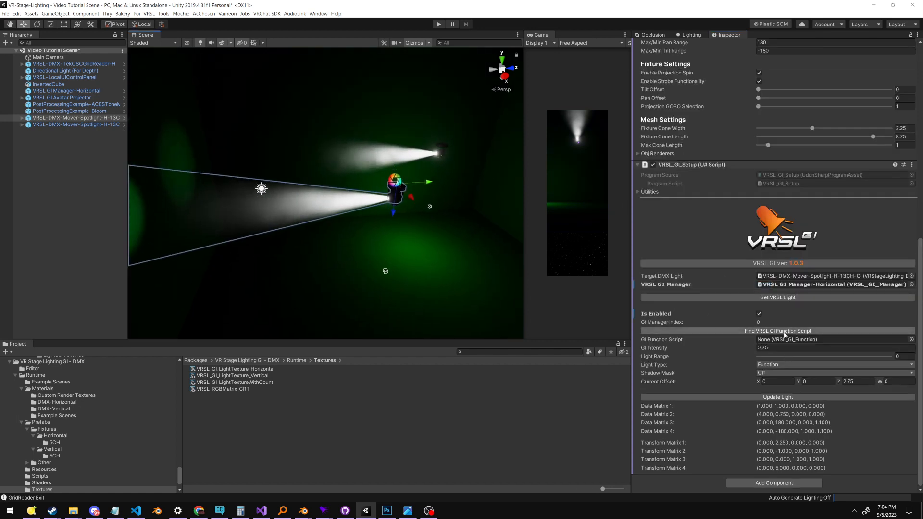
# Review the first spotlight's VRSL_GI_Setup settings for the Function light type and view both spotlights in the scene
pyautogui.scroll(10, 790, 243)
pyautogui.scroll(-10, 707, 143)
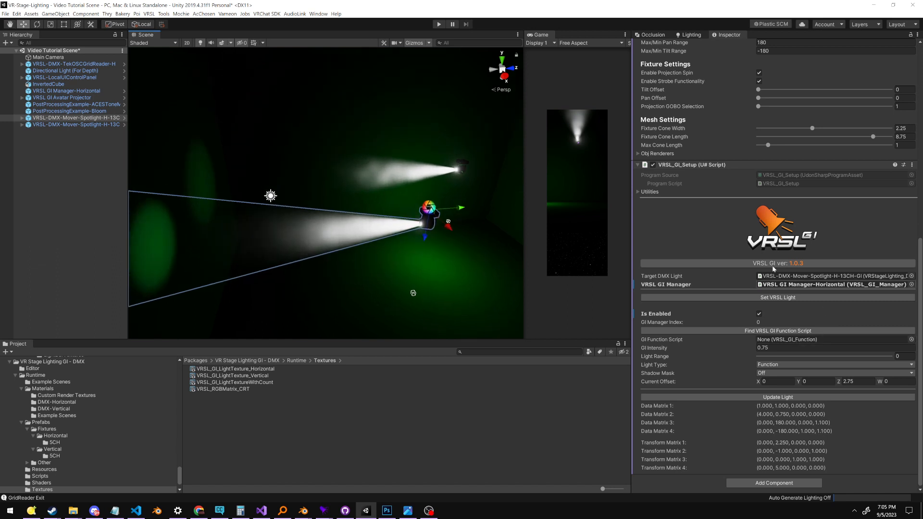
pyautogui.moveTo(505, 211); pyautogui.dragTo(483, 222, button='middle')
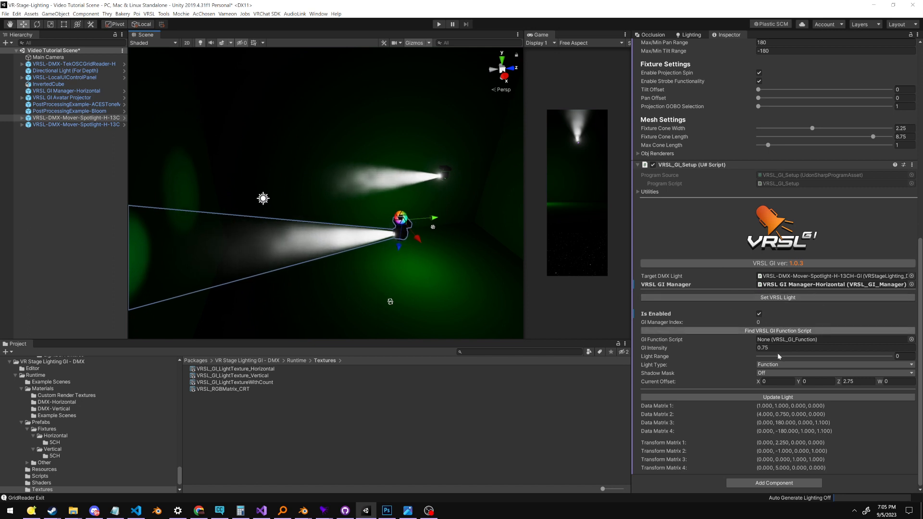
pyautogui.moveTo(425, 220); pyautogui.dragTo(424, 182, button='middle')
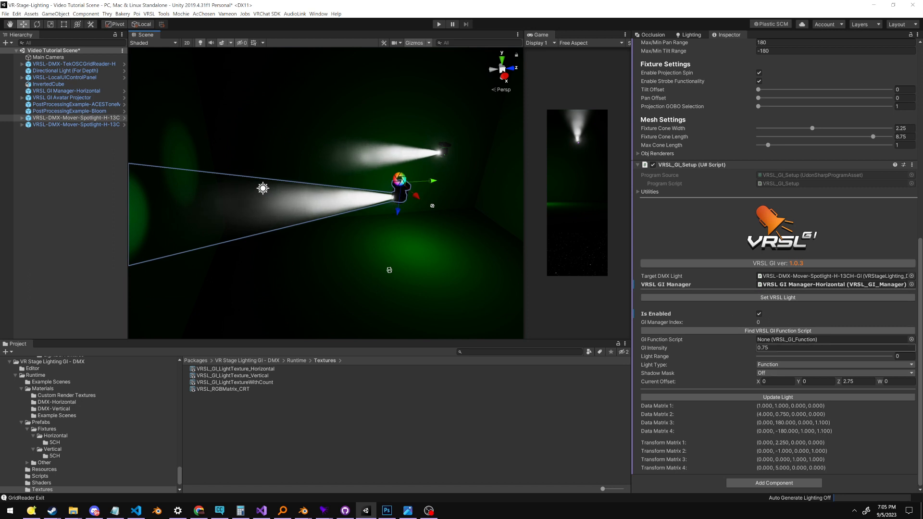
pyautogui.click(808, 297)
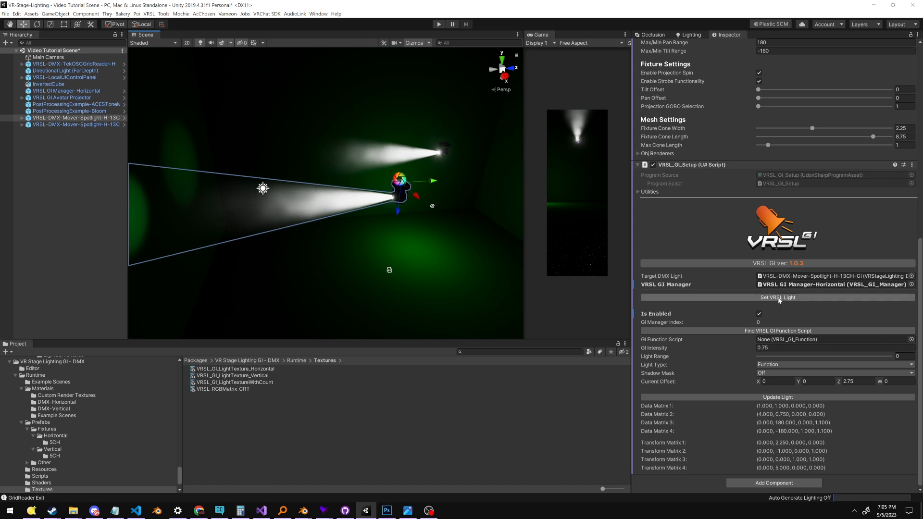
pyautogui.scroll(-4, 340, 237)
pyautogui.moveTo(339, 237); pyautogui.dragTo(353, 151, button='right')
pyautogui.moveTo(353, 151); pyautogui.dragTo(317, 242, button='middle')
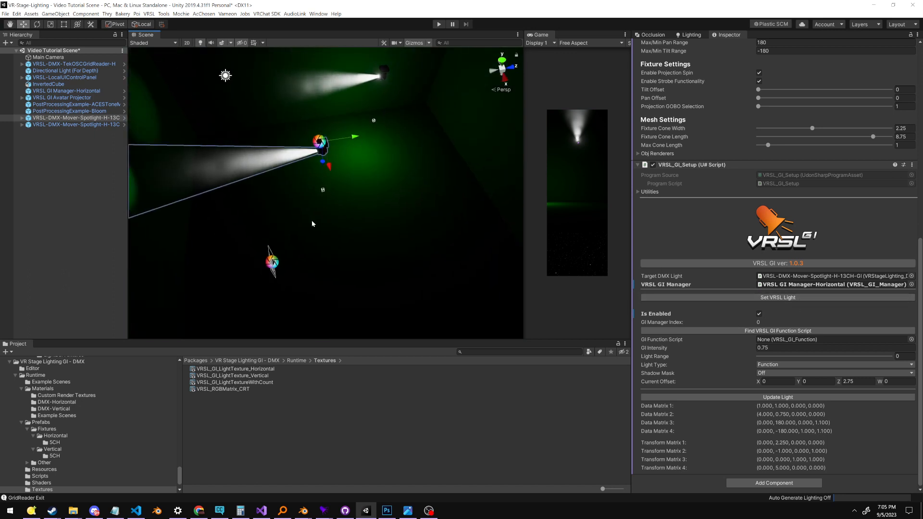
pyautogui.moveTo(311, 197); pyautogui.dragTo(349, 214, button='middle')
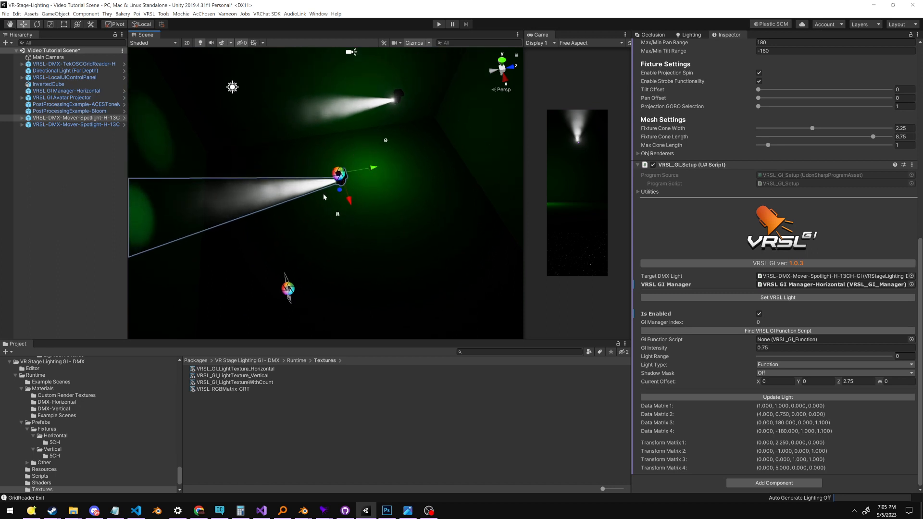
pyautogui.scroll(2, 349, 211)
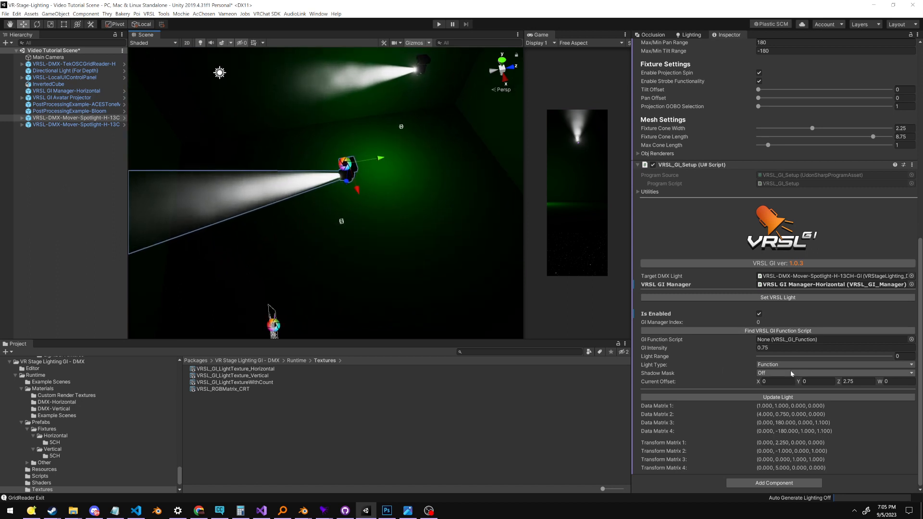
# Change the first spotlight's GI Light Type to DMX Mixture and set the number of DMX channels to mix to 5
pyautogui.click(775, 365)
pyautogui.click(727, 412)
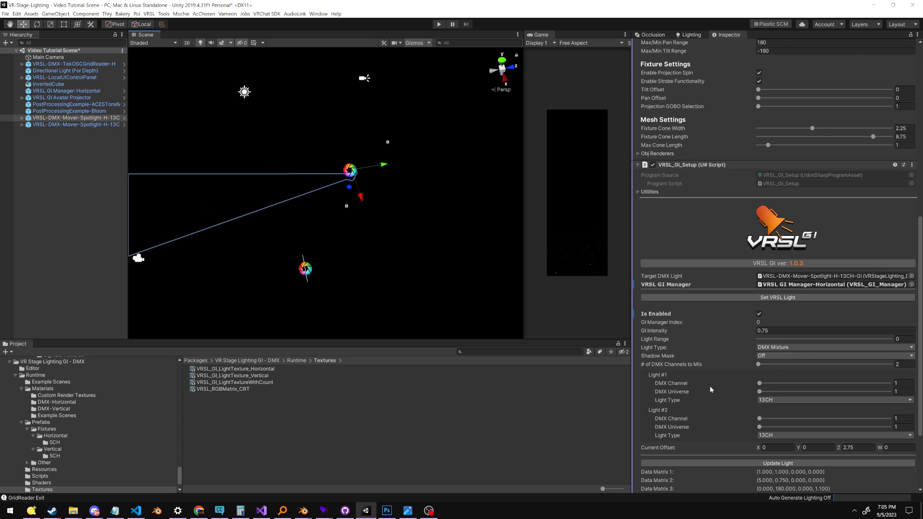
pyautogui.moveTo(436, 238); pyautogui.dragTo(433, 236, button='middle')
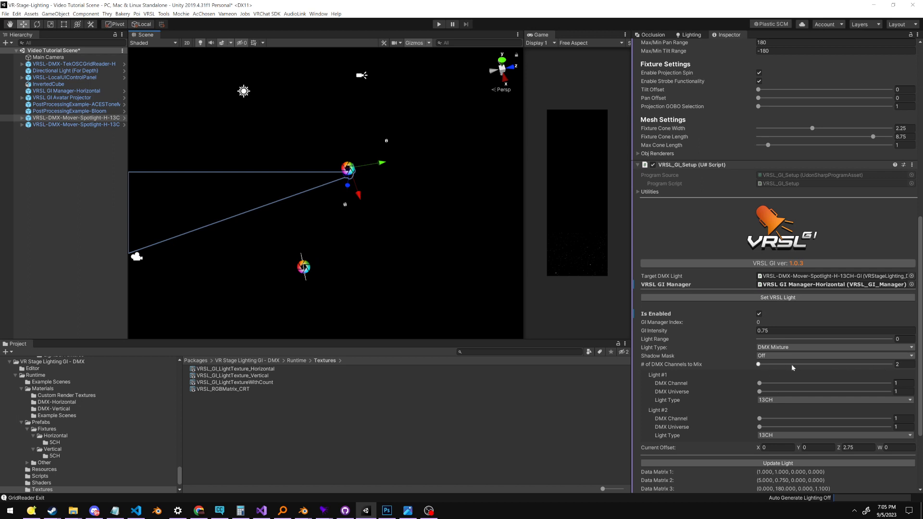
pyautogui.scroll(-5, 720, 274)
pyautogui.moveTo(751, 264); pyautogui.dragTo(761, 308)
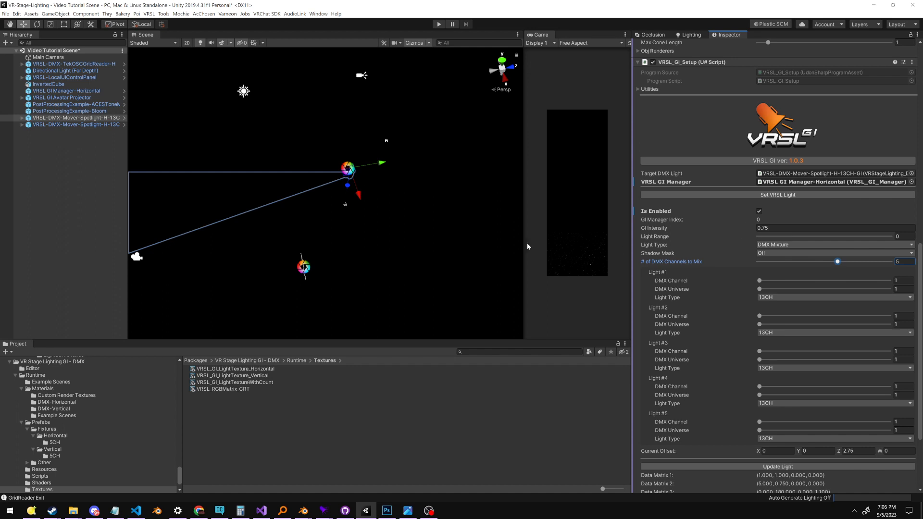
pyautogui.scroll(-3, 408, 202)
pyautogui.moveTo(387, 192); pyautogui.dragTo(412, 209, button='middle')
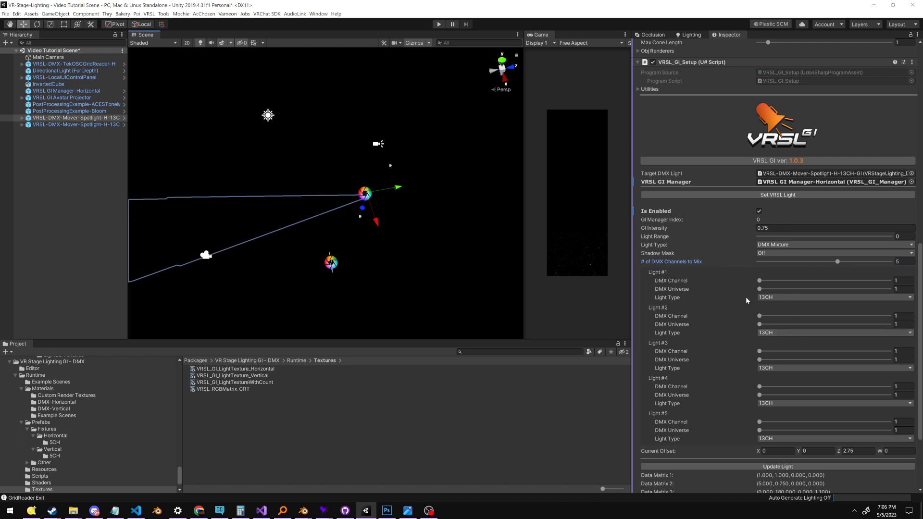
pyautogui.scroll(-4, 354, 180)
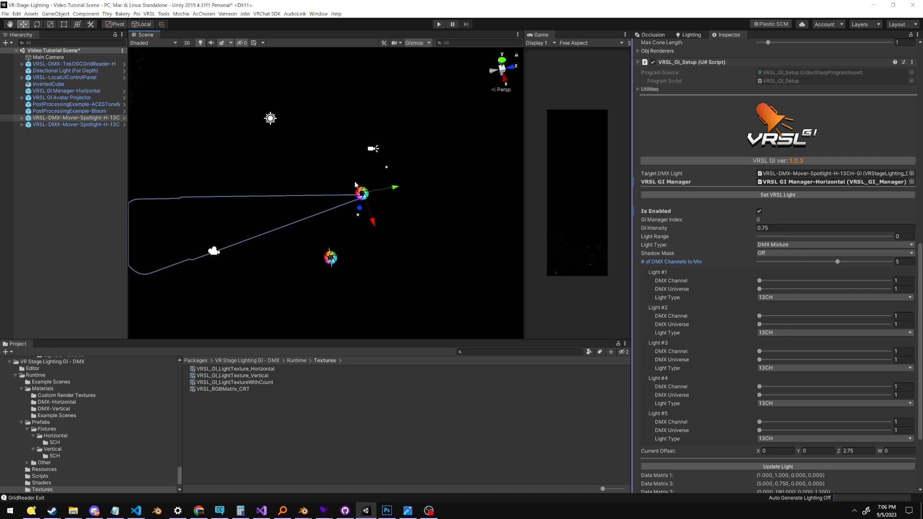
pyautogui.moveTo(270, 106); pyautogui.dragTo(265, 170, button='middle')
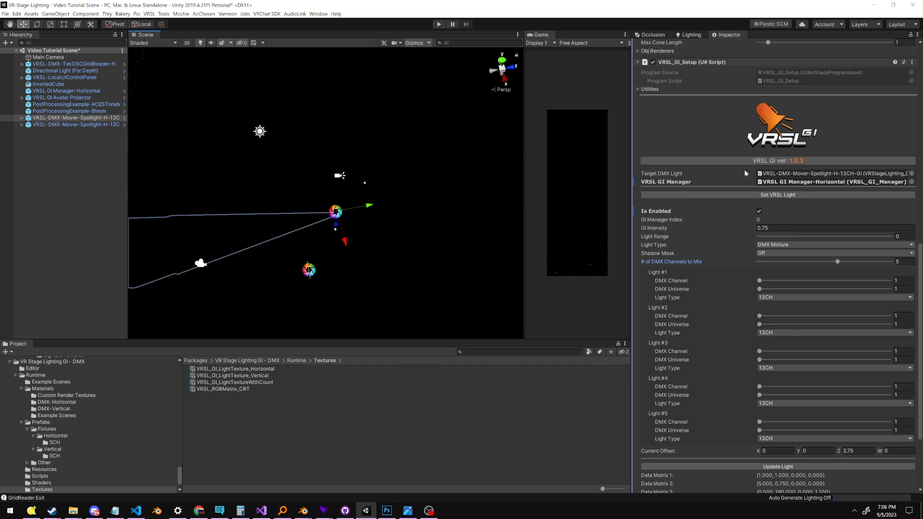
pyautogui.moveTo(396, 159); pyautogui.dragTo(450, 170, button='middle')
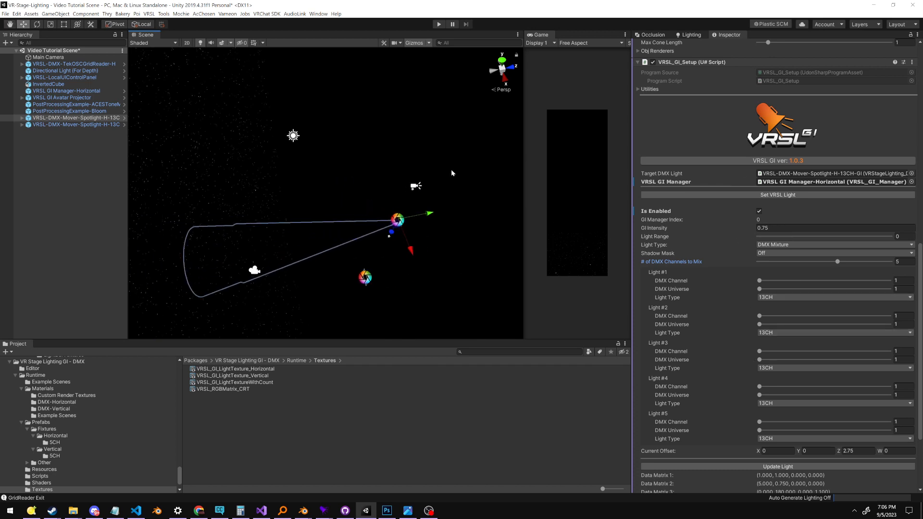
# Look over VRSL GI Manager-Horizontal and the VRSL GI Avatar Projector, and review the second spotlight's VRSL_GI_Setup settings
pyautogui.click(74, 91)
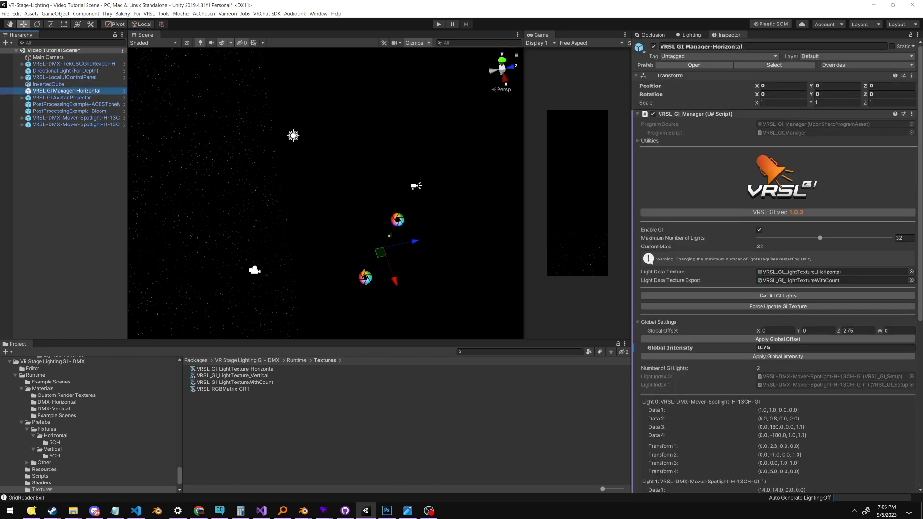
pyautogui.moveTo(423, 197); pyautogui.dragTo(356, 202, button='middle')
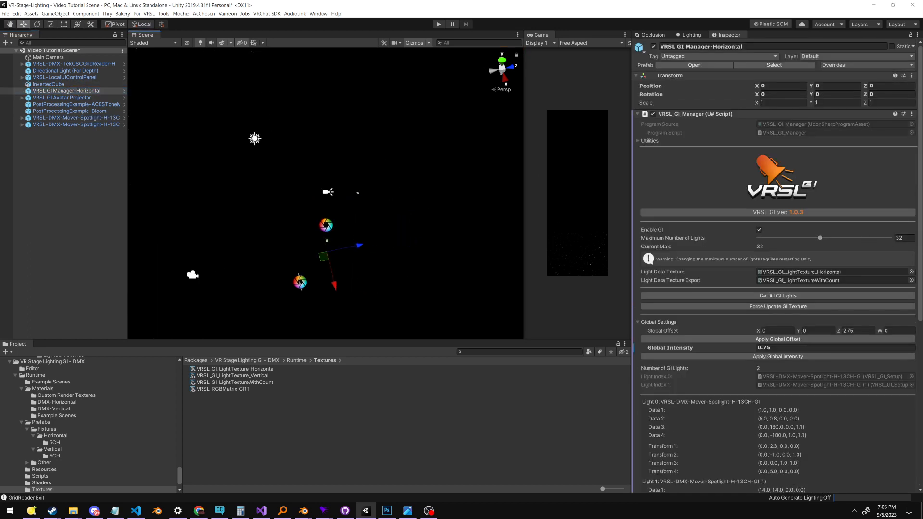
pyautogui.click(72, 124)
pyautogui.click(70, 111)
pyautogui.click(75, 98)
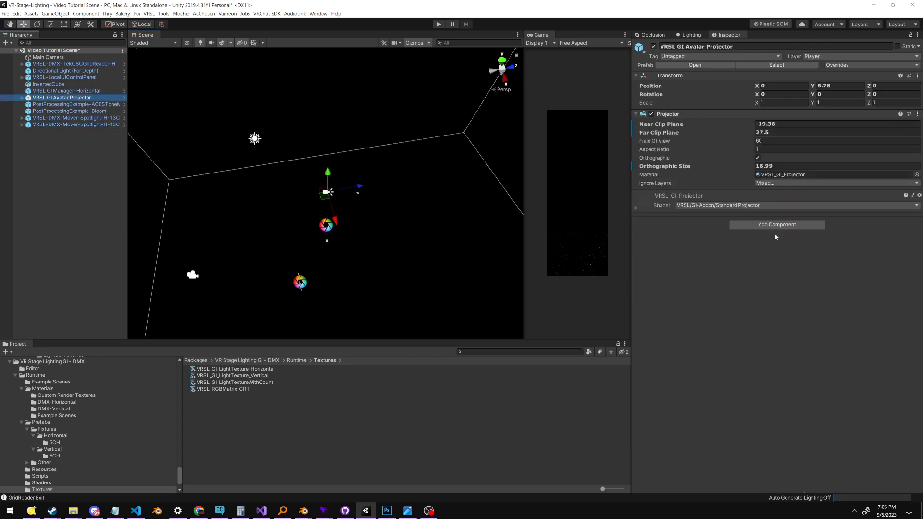
pyautogui.click(104, 125)
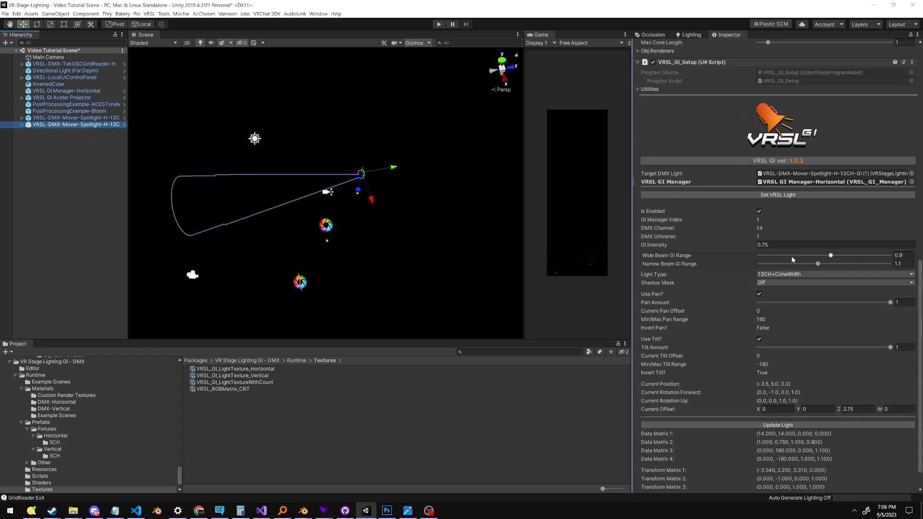
pyautogui.scroll(-2, 788, 257)
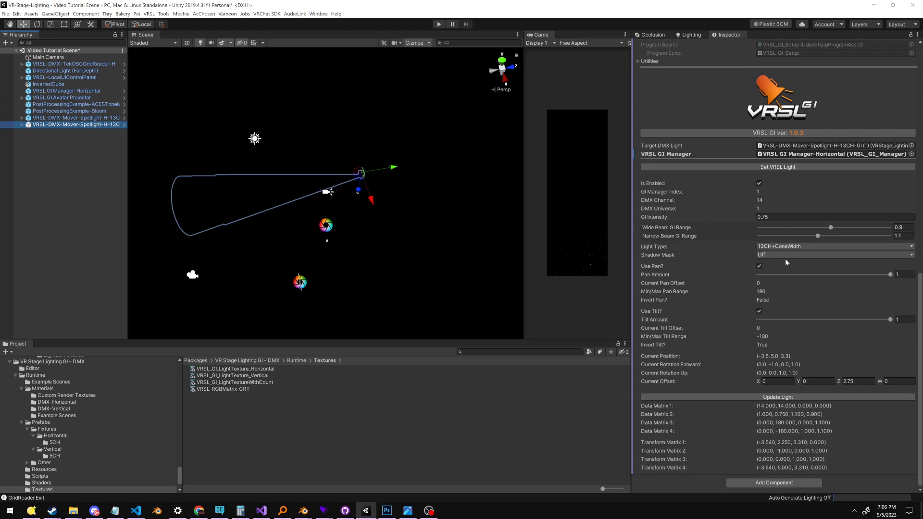
# Change the first spotlight's GI Light Type to Render Texture and go to its Render Texture Coordinate settings
pyautogui.click(72, 118)
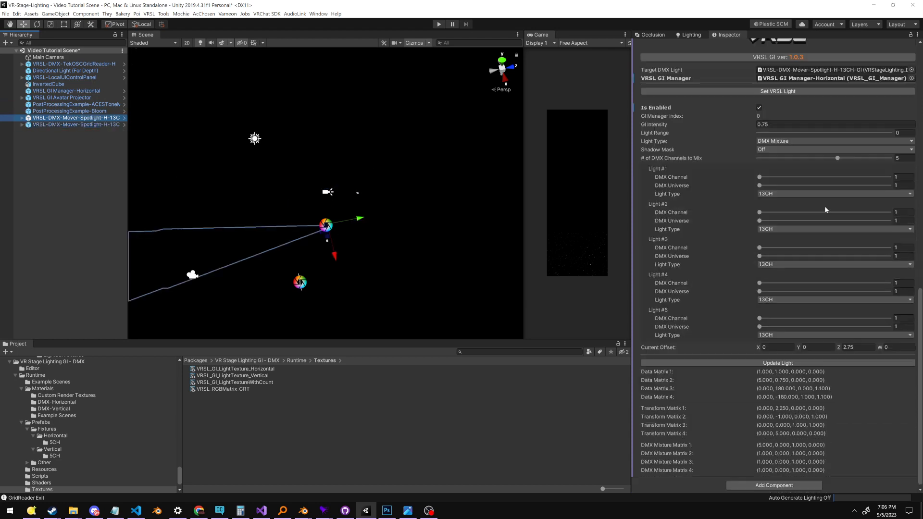
pyautogui.scroll(3, 769, 209)
pyautogui.scroll(-5, 786, 289)
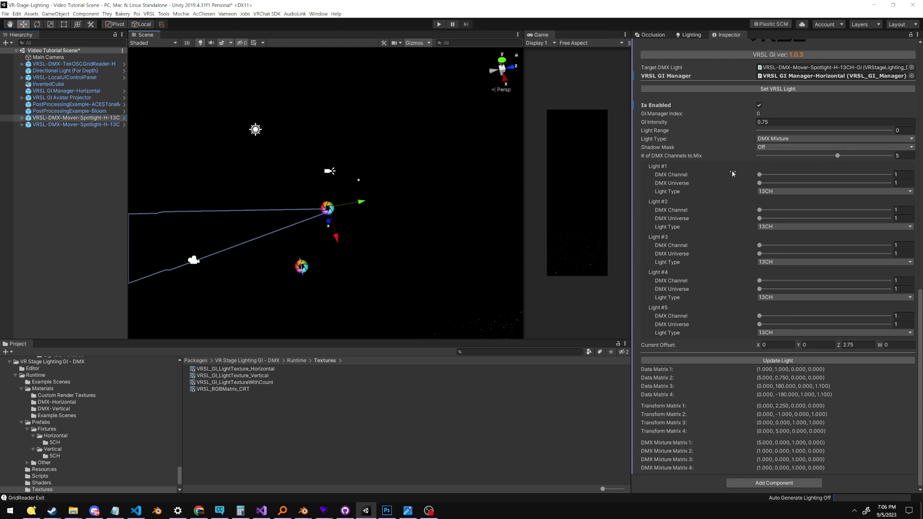
pyautogui.scroll(3, 785, 238)
pyautogui.moveTo(491, 211); pyautogui.dragTo(567, 154, button='middle')
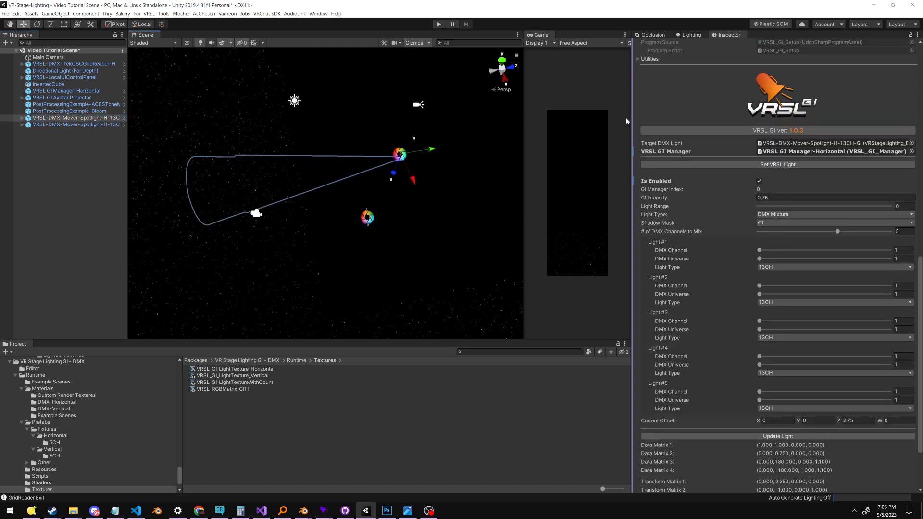
pyautogui.click(768, 217)
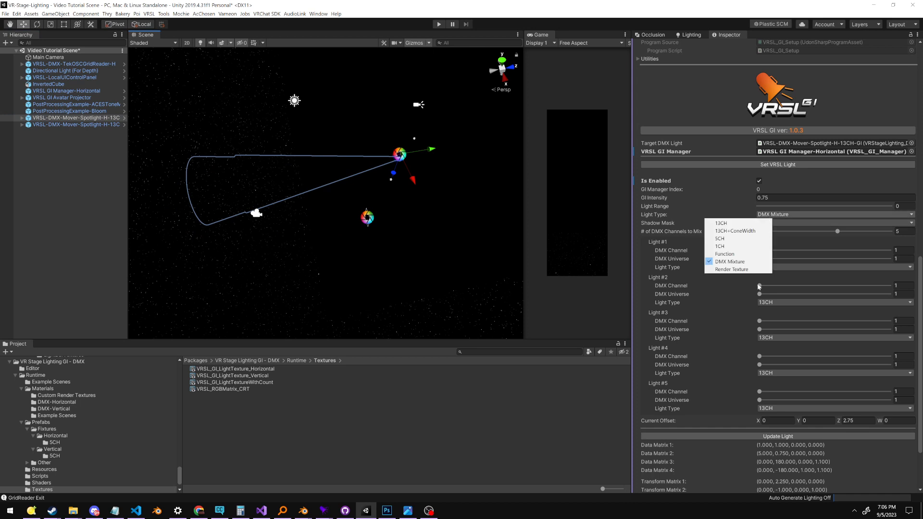
pyautogui.click(731, 269)
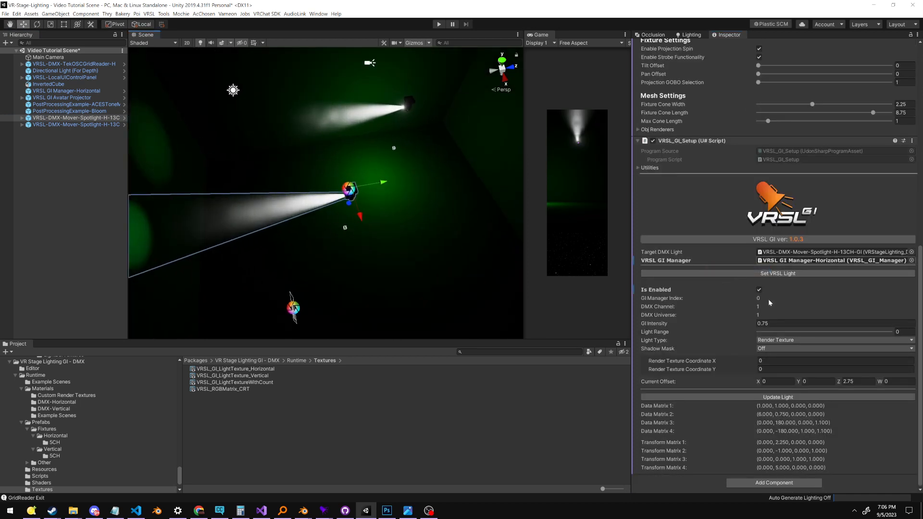
pyautogui.click(774, 360)
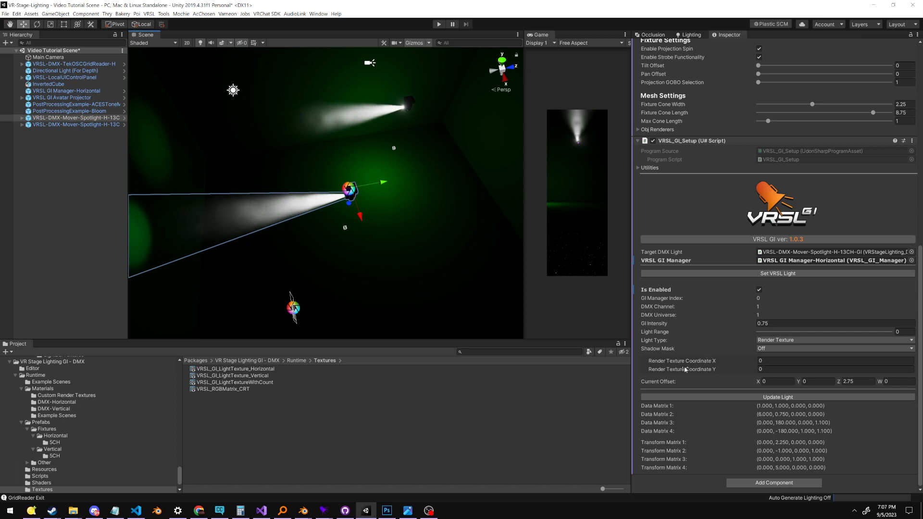
# Find the Render Texture For Sampling slot in the light texture material of VRSL GI Manager-Horizontal
pyautogui.click(83, 64)
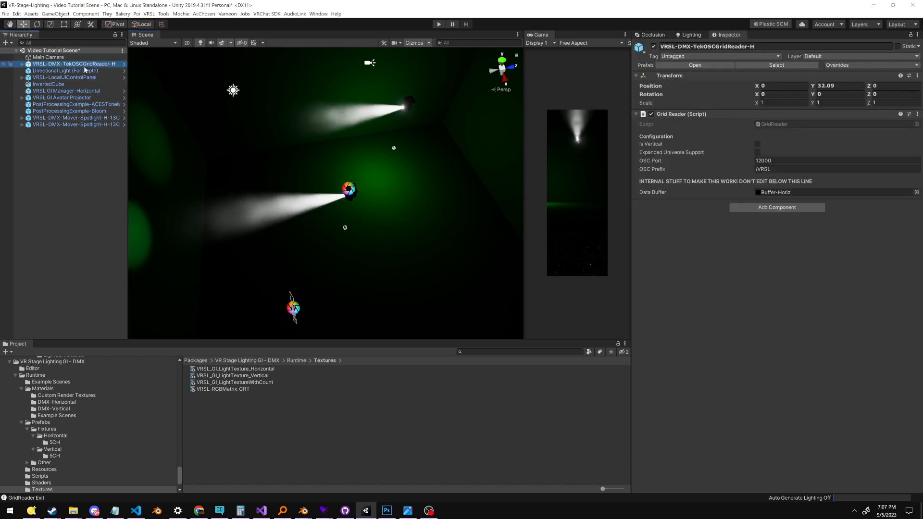
pyautogui.click(96, 91)
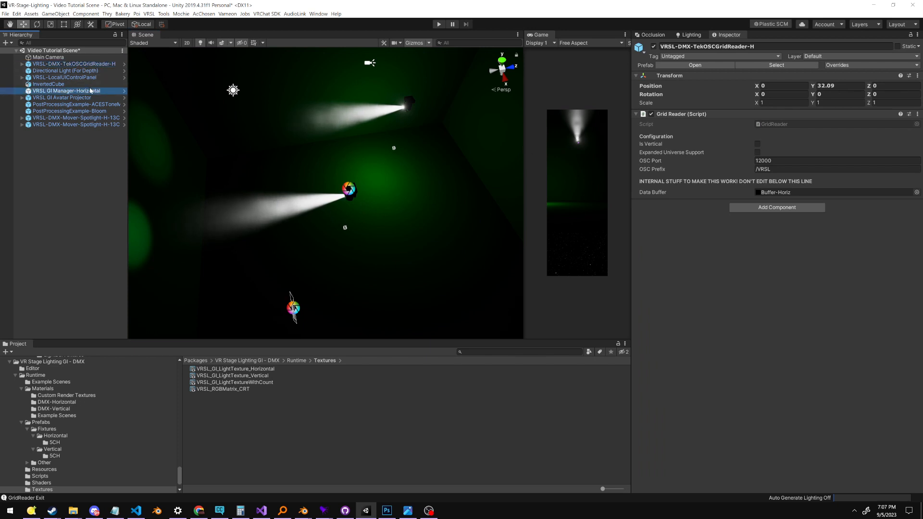
pyautogui.click(796, 272)
pyautogui.scroll(-9, 695, 334)
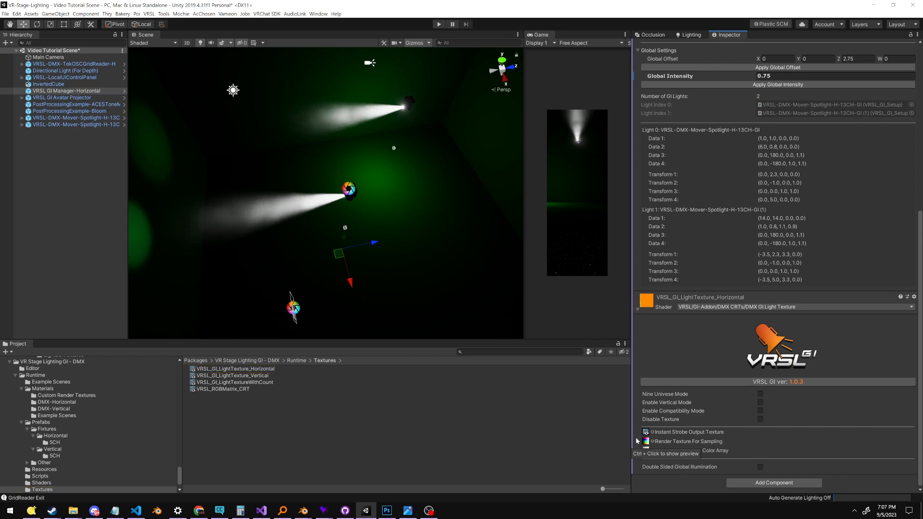
# Check the VRSL_GI_Setup of both spotlights and locate the GI manager's Render Texture For Sampling asset in the project
pyautogui.click(99, 124)
pyautogui.scroll(-8, 773, 264)
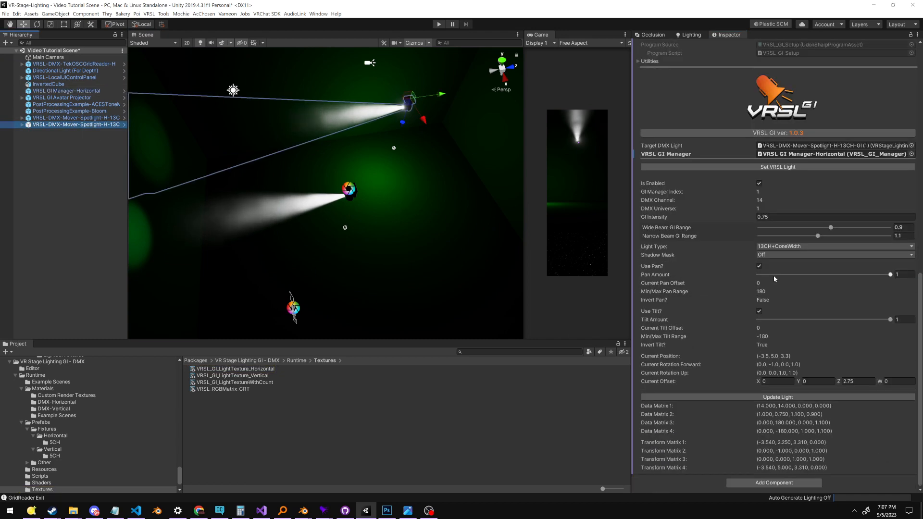
pyautogui.click(82, 112)
pyautogui.click(79, 120)
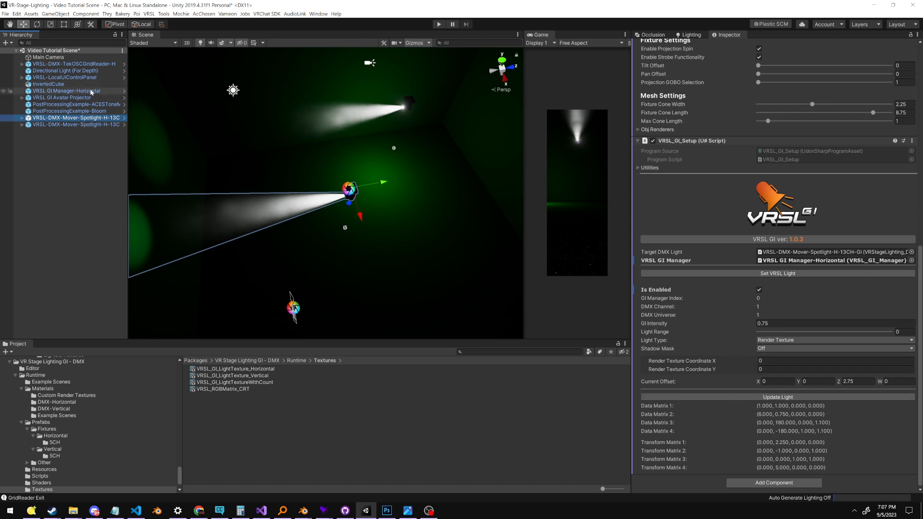
pyautogui.click(67, 91)
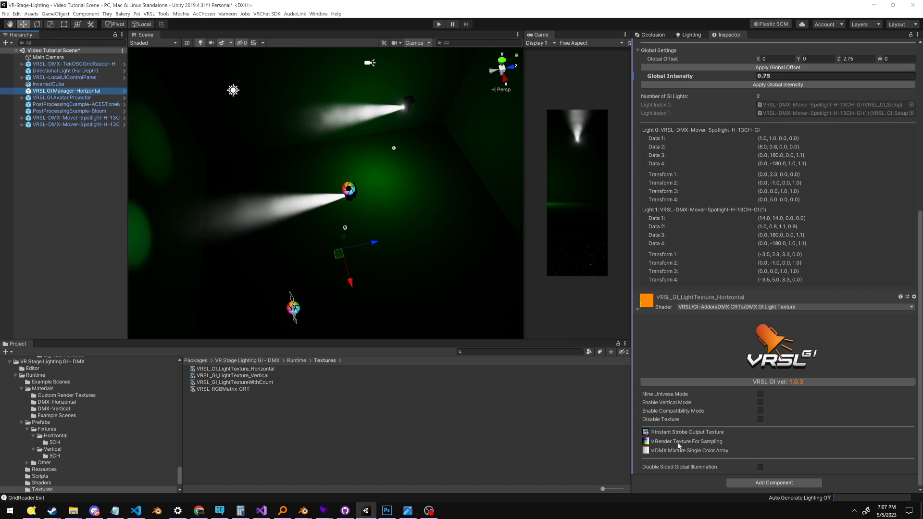
pyautogui.click(647, 442)
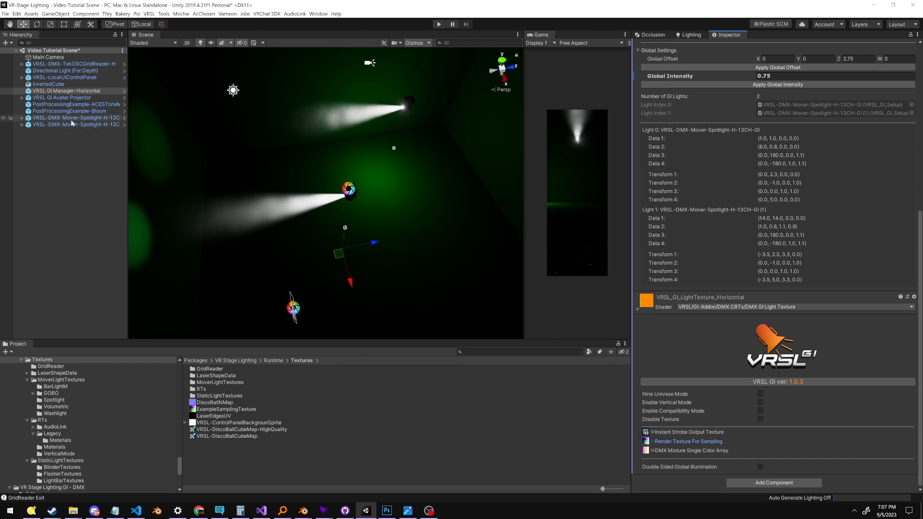
pyautogui.click(55, 105)
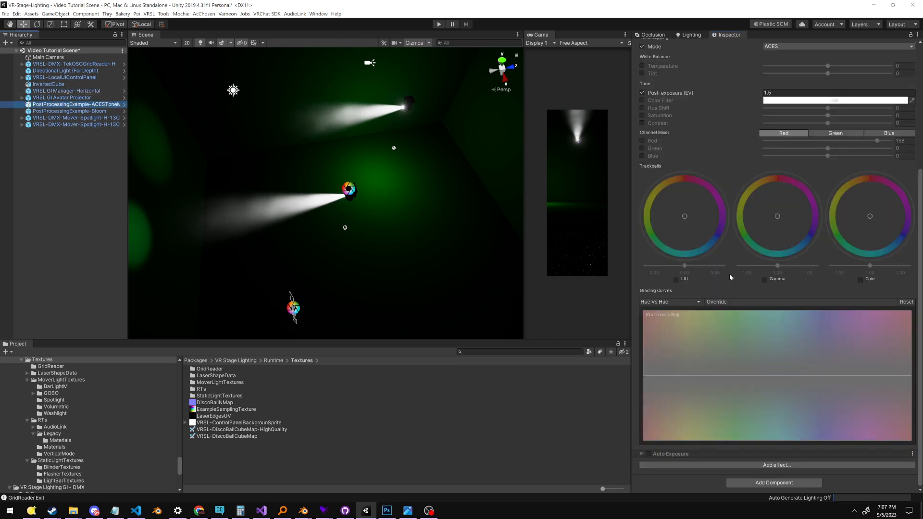
pyautogui.click(92, 113)
pyautogui.click(75, 99)
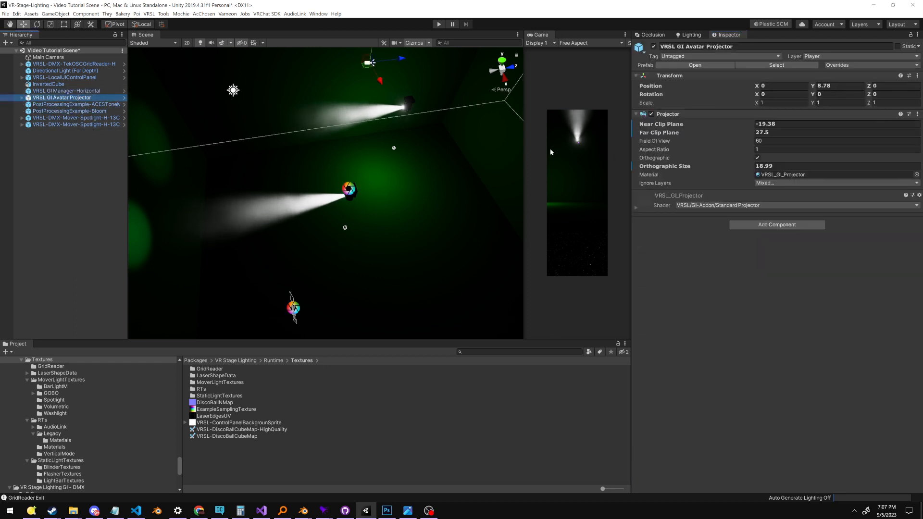
pyautogui.click(87, 85)
pyautogui.click(91, 71)
pyautogui.click(92, 110)
pyautogui.click(90, 104)
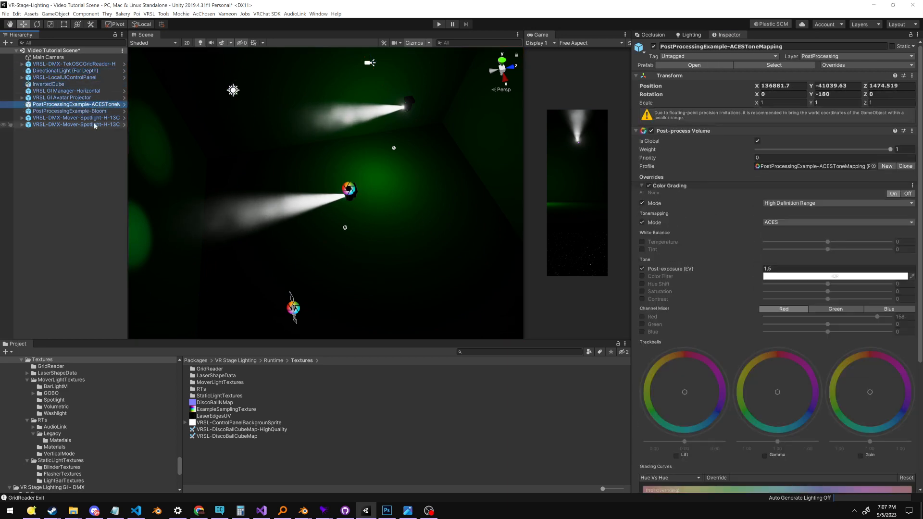
# Set the Light Type in the first spotlight's VRSL_GI_Setup to 13CH+ConeWidth
pyautogui.click(85, 118)
pyautogui.click(87, 125)
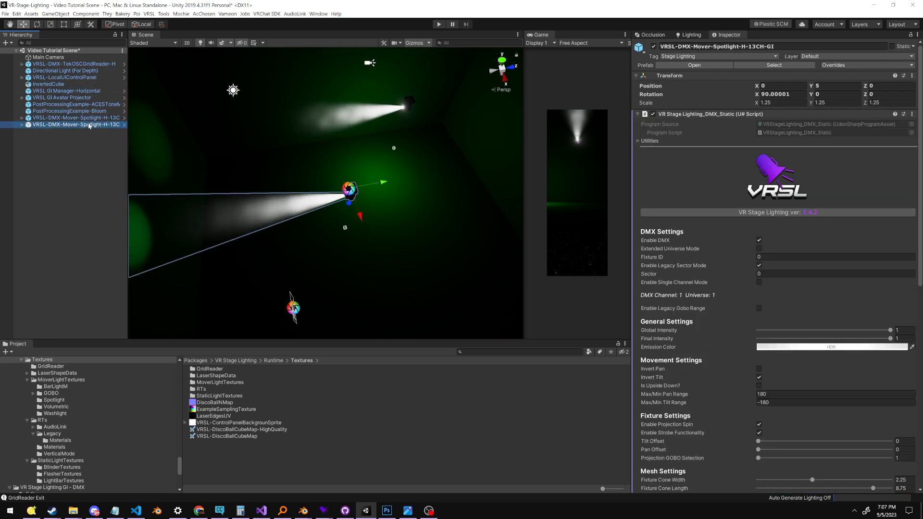
pyautogui.click(106, 118)
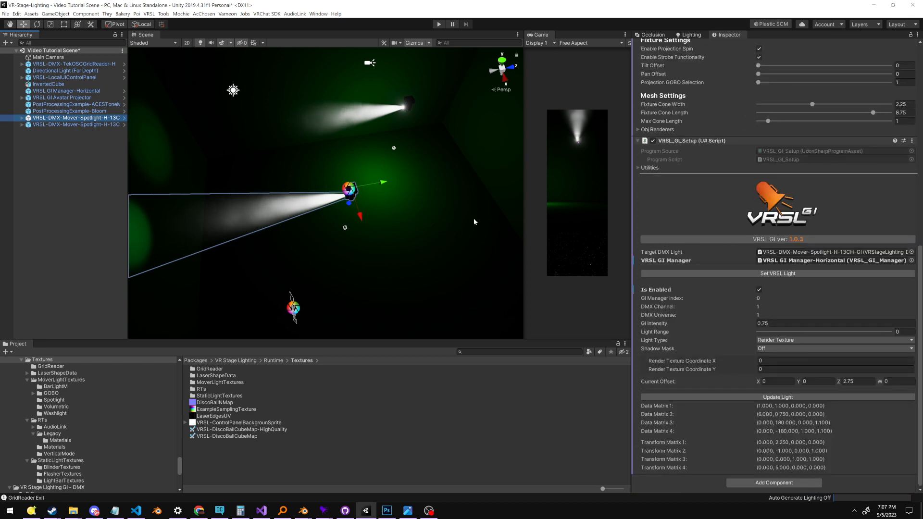
pyautogui.click(93, 125)
pyautogui.click(101, 119)
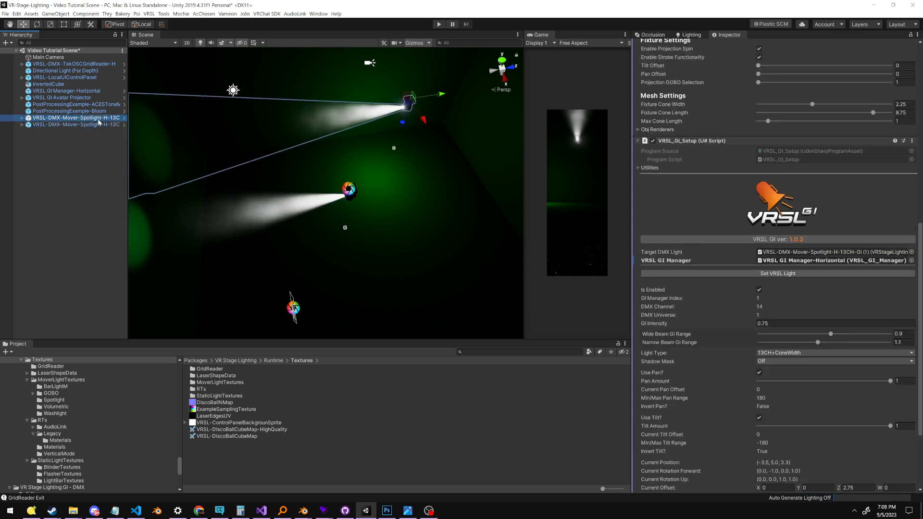
pyautogui.click(793, 346)
pyautogui.click(762, 395)
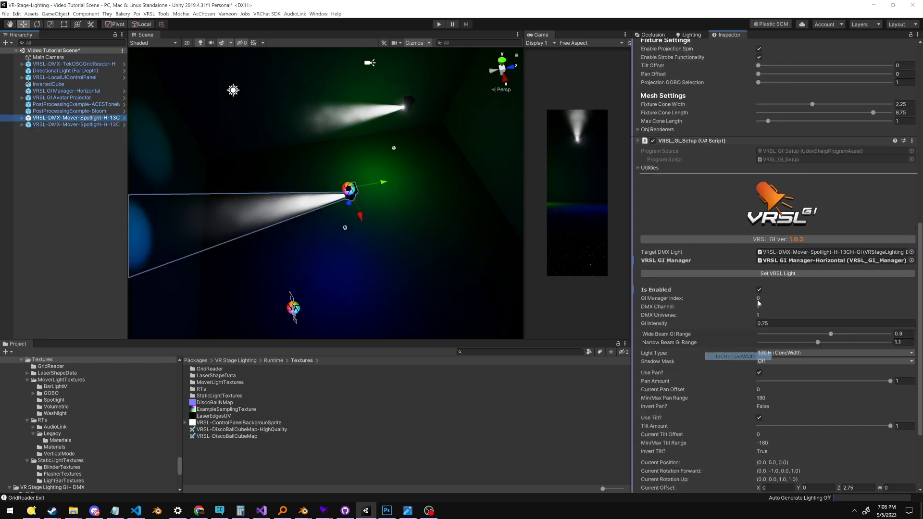
# Review the first spotlight's VRSL_GI_Setup settings and toggle Is Enabled off and back on
pyautogui.scroll(-3, 768, 224)
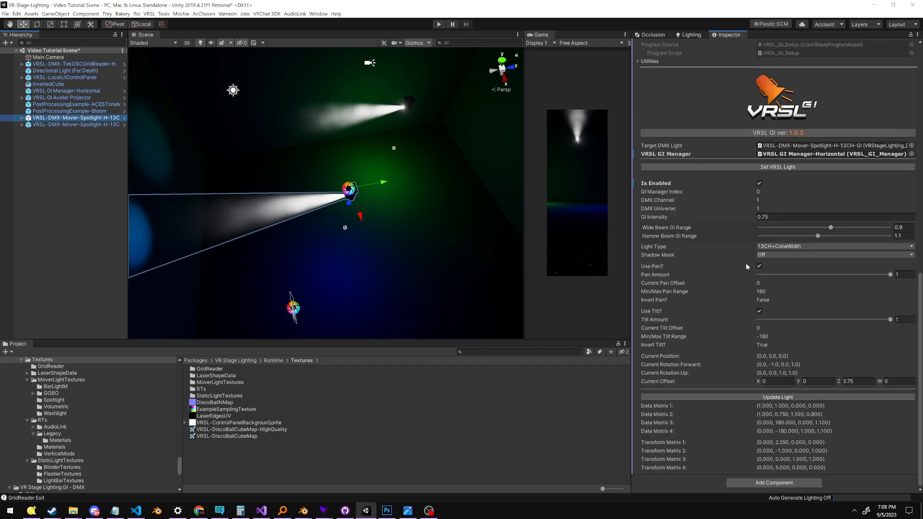
pyautogui.scroll(4, 740, 223)
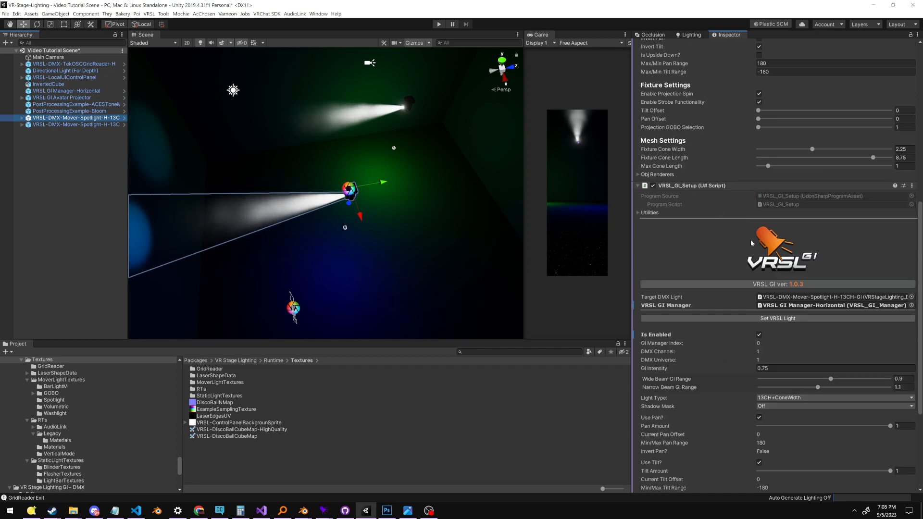
pyautogui.scroll(-3, 736, 269)
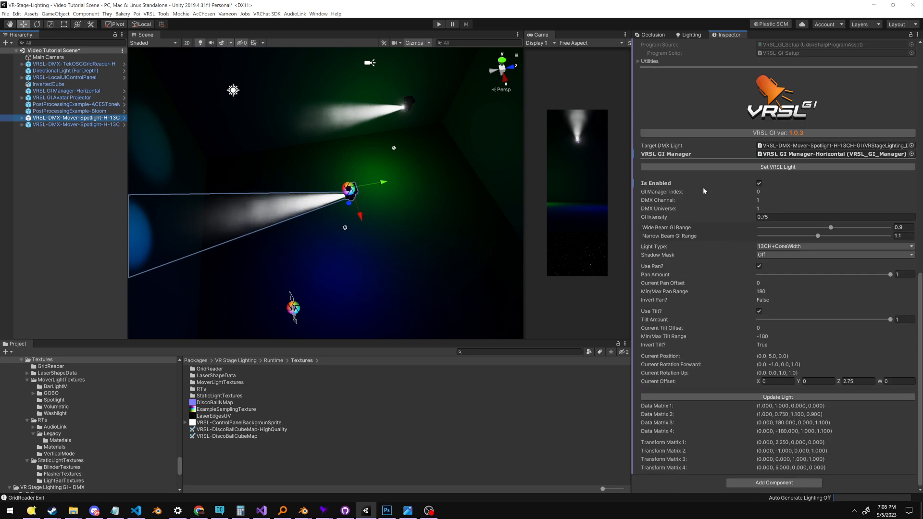
pyautogui.click(716, 167)
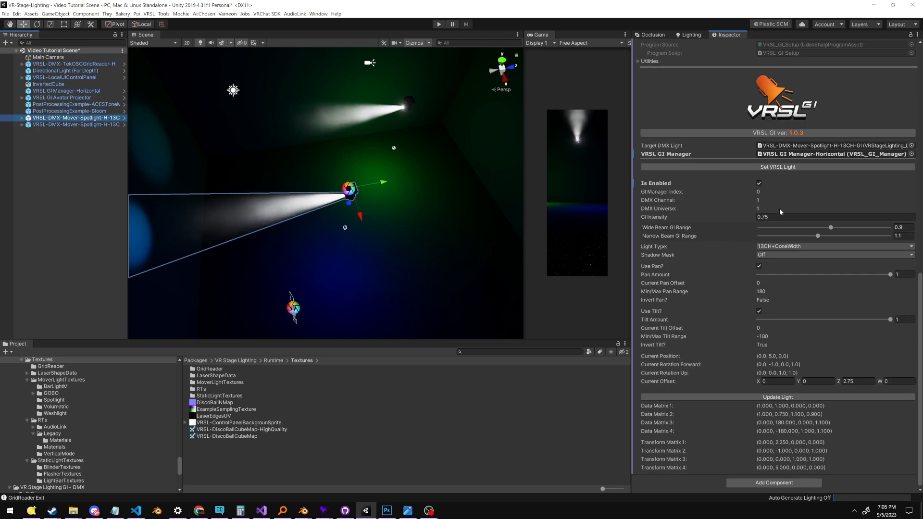
pyautogui.click(759, 184)
pyautogui.click(759, 184)
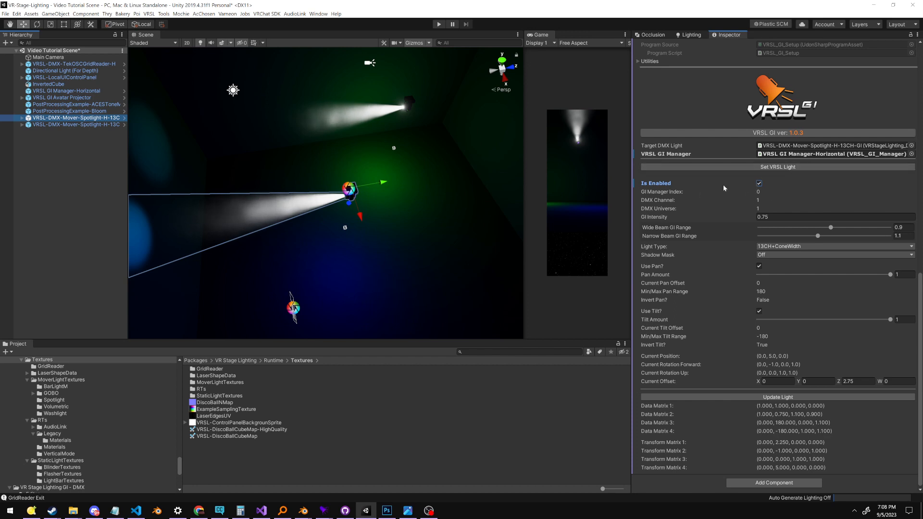
# Examine the GI light that both spotlights cast on the room's floor and walls from several angles
pyautogui.press('q')
pyautogui.moveTo(364, 198); pyautogui.dragTo(310, 241, button='middle')
pyautogui.keyDown('alt'); pyautogui.moveTo(310, 240); pyautogui.dragTo(350, 244); pyautogui.keyUp('alt')
pyautogui.moveTo(350, 244); pyautogui.dragTo(306, 107, button='middle')
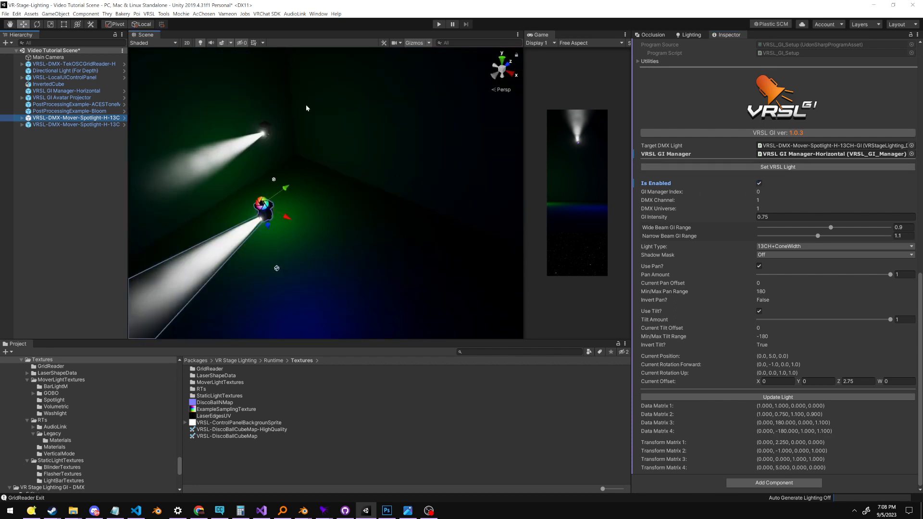
pyautogui.scroll(2, 290, 166)
pyautogui.keyDown('alt'); pyautogui.moveTo(291, 163); pyautogui.dragTo(322, 163); pyautogui.keyUp('alt')
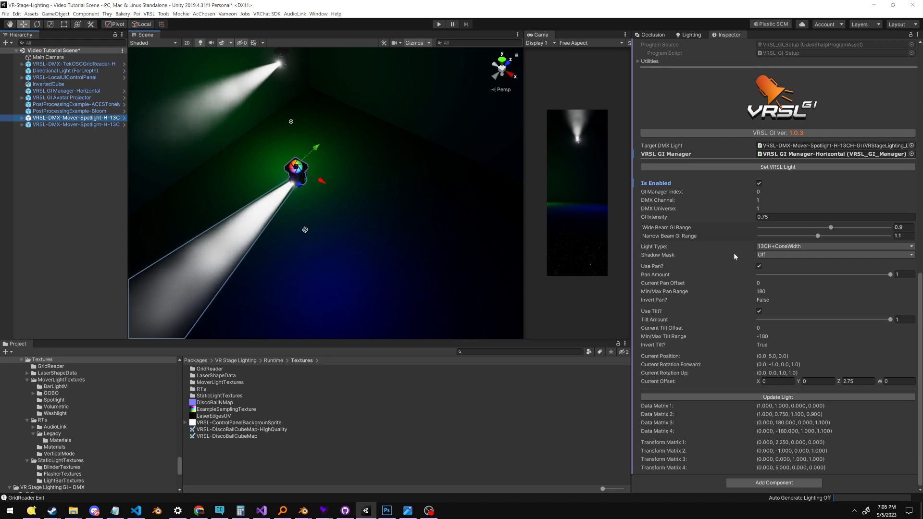
pyautogui.keyDown('alt'); pyautogui.moveTo(443, 209); pyautogui.dragTo(353, 212); pyautogui.keyUp('alt')
pyautogui.moveTo(353, 212); pyautogui.dragTo(306, 187, button='middle')
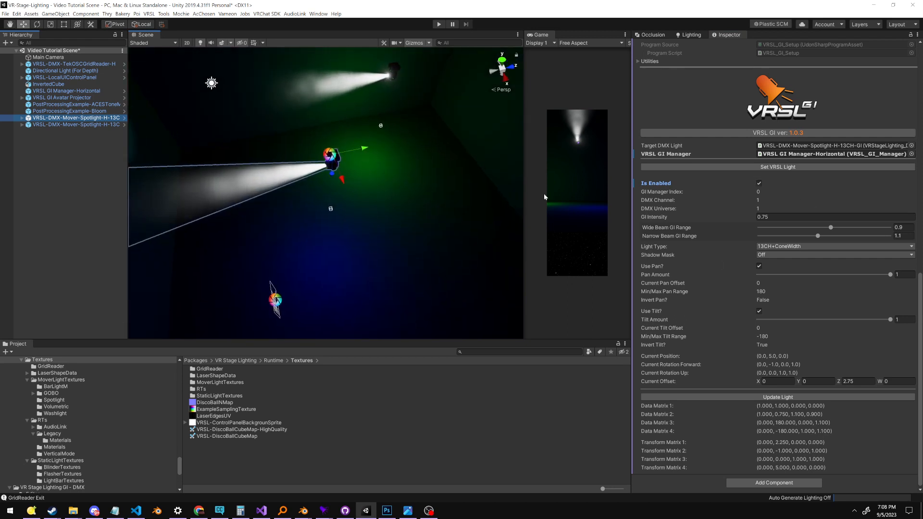
pyautogui.moveTo(373, 123); pyautogui.dragTo(409, 141, button='middle')
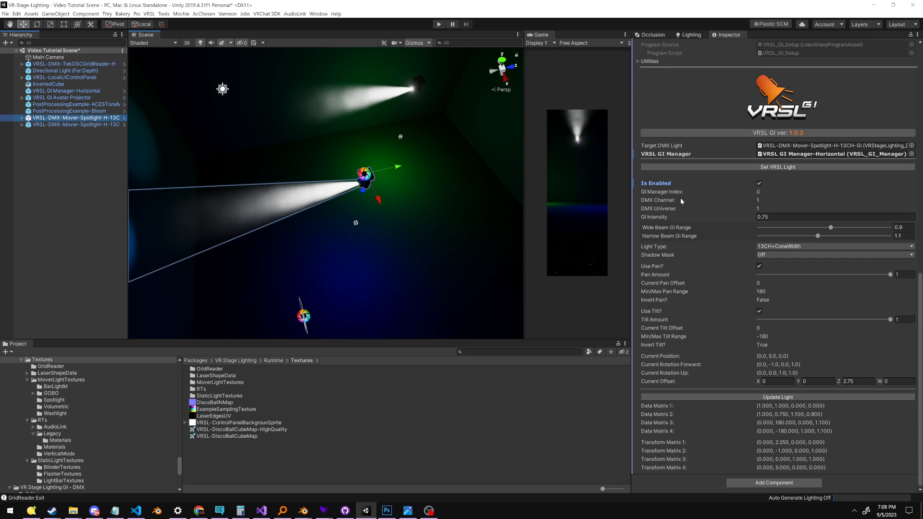
# Disable the first spotlight's GI light, inspect the room without it, and enable it again
pyautogui.click(759, 183)
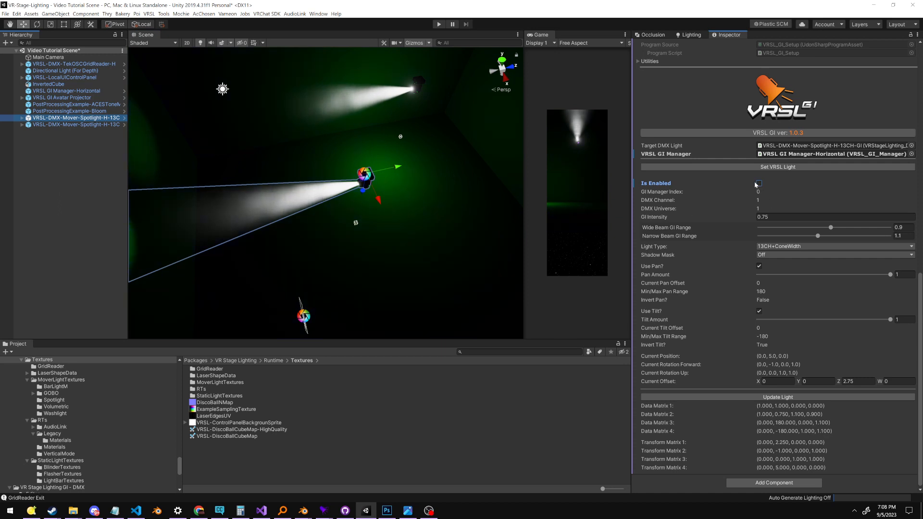
pyautogui.moveTo(385, 218); pyautogui.dragTo(293, 151, button='middle')
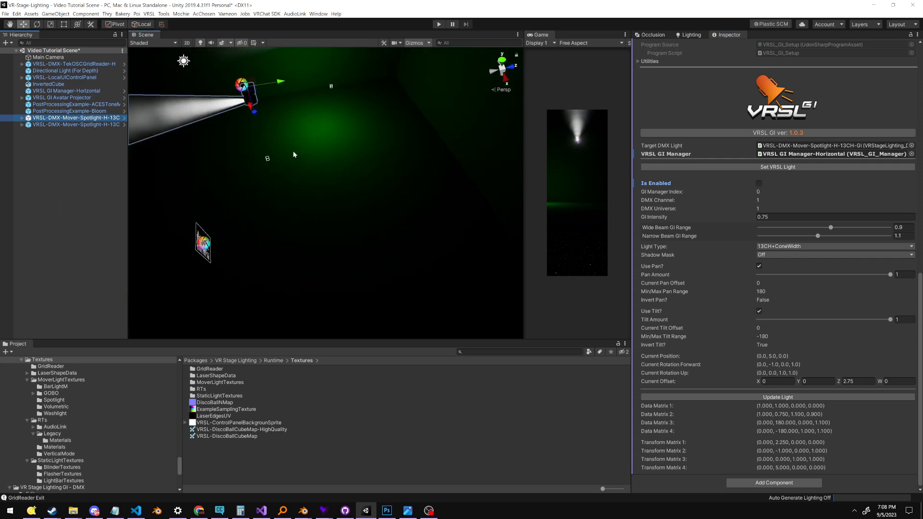
pyautogui.scroll(-5, 253, 144)
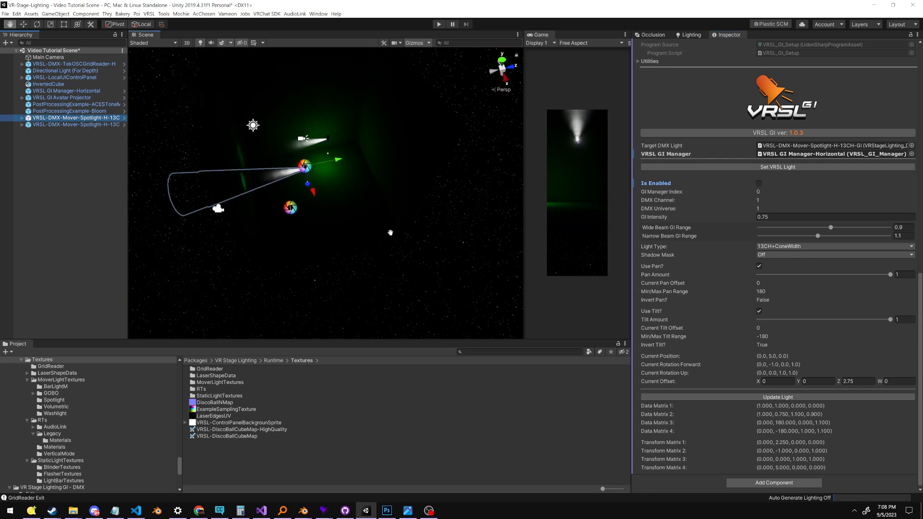
pyautogui.scroll(-2, 294, 138)
pyautogui.scroll(8, 405, 120)
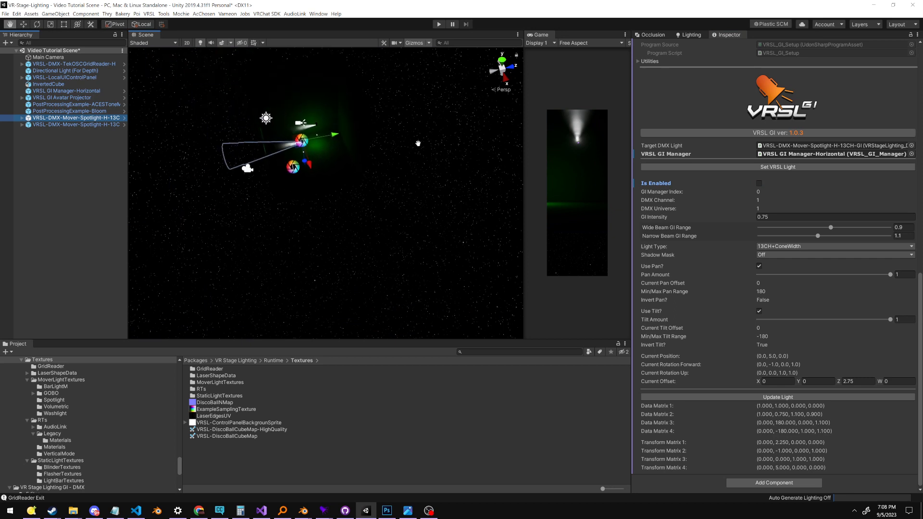
pyautogui.scroll(3, 480, 229)
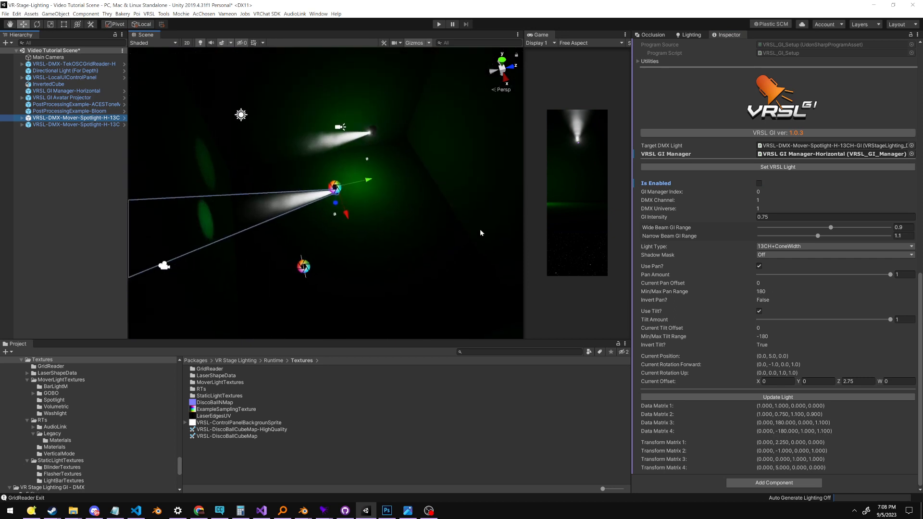
pyautogui.click(759, 183)
pyautogui.moveTo(379, 251); pyautogui.dragTo(397, 194, button='middle')
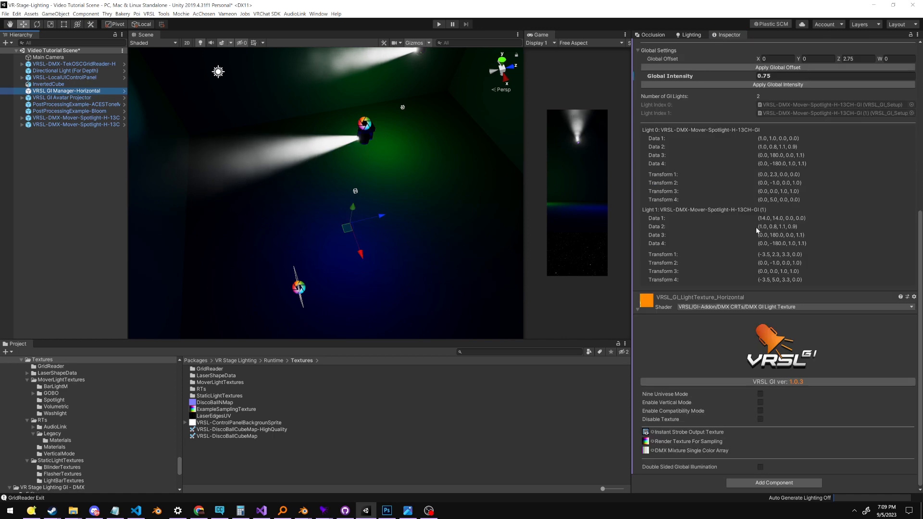
# Locate the GI manager's Light Index 0 fixture in the scene and review its VRSL_GI_Setup settings
pyautogui.click(766, 339)
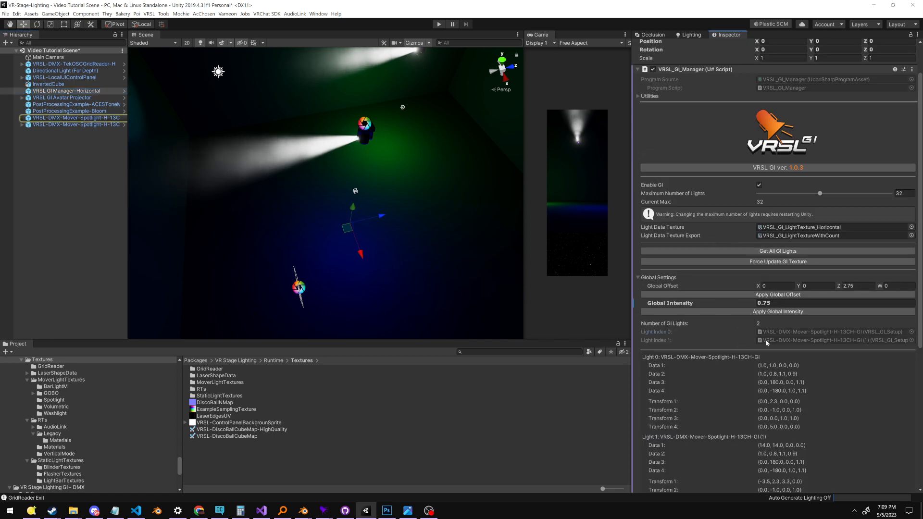
pyautogui.click(77, 118)
pyautogui.scroll(-10, 680, 245)
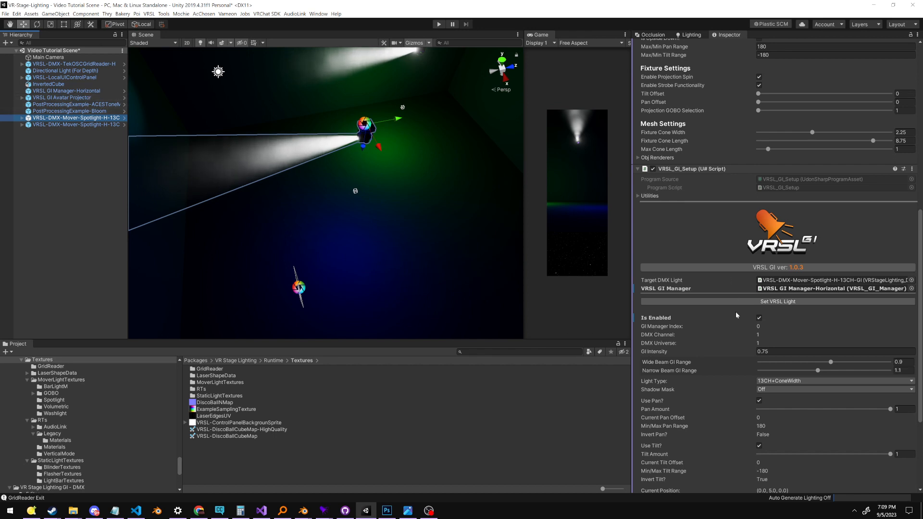
pyautogui.scroll(-5, 743, 344)
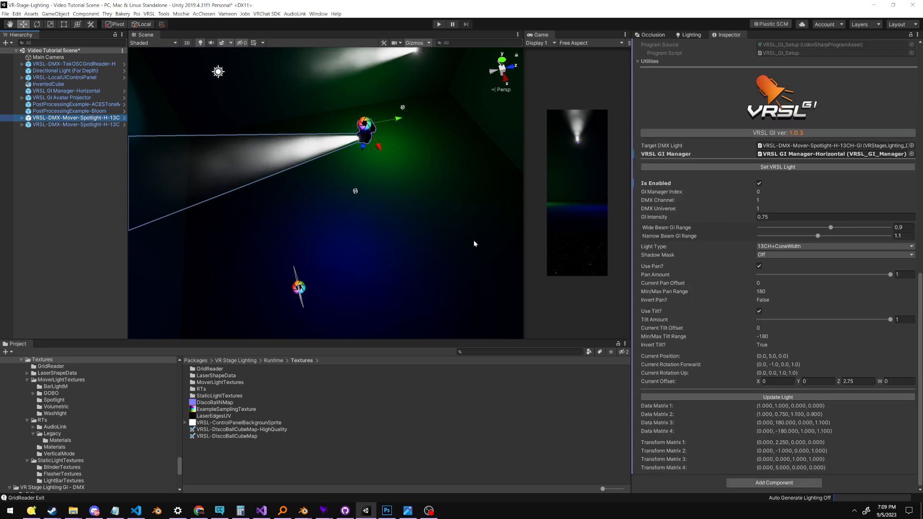
# Try GI Intensity values of 1, 0 and 5 on the first spotlight, and return it to 0.75
pyautogui.click(767, 217)
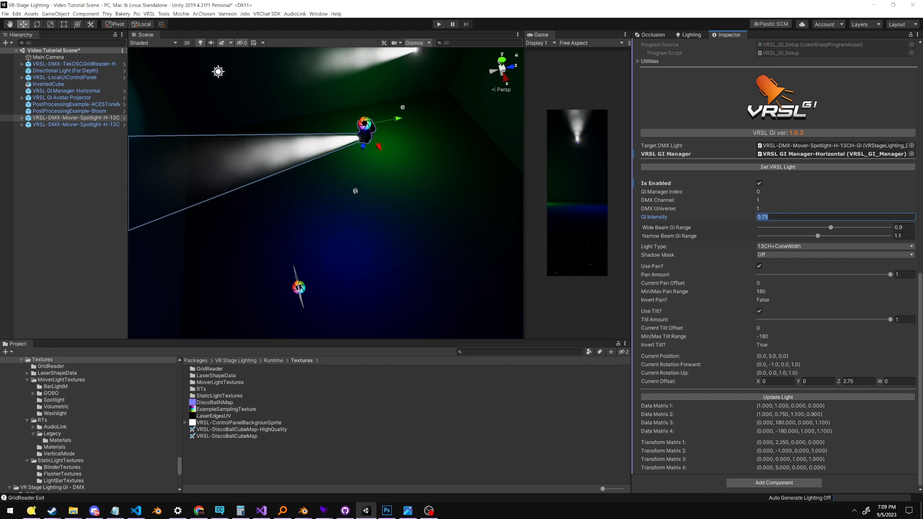
pyautogui.write('1')
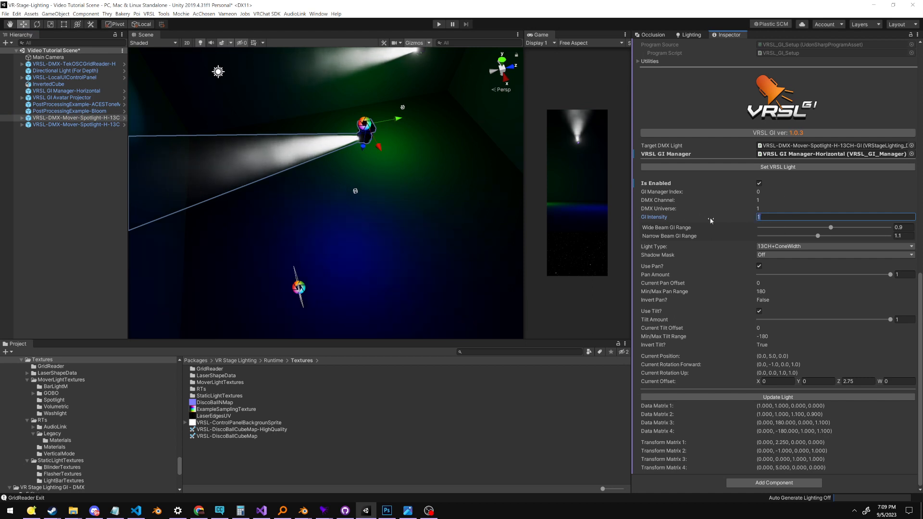
pyautogui.press('BackSpace')
pyautogui.write('0')
pyautogui.scroll(3, 769, 294)
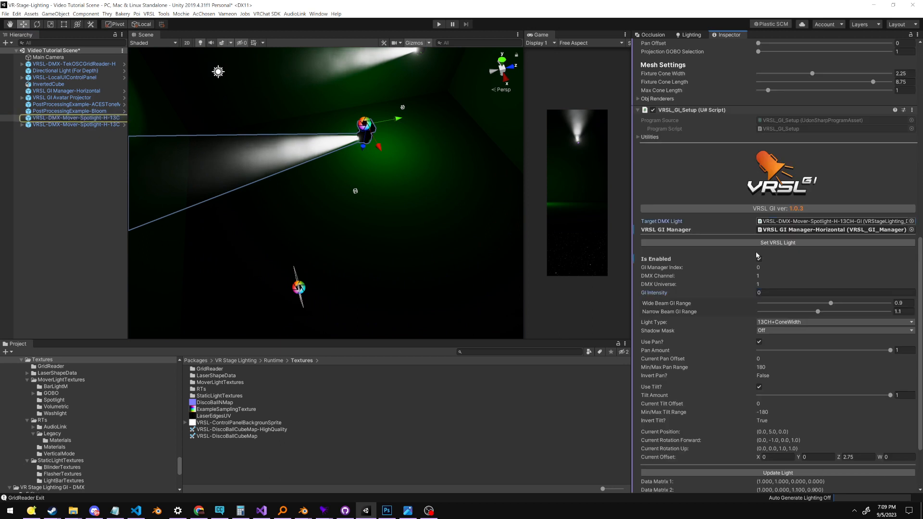
pyautogui.press('BackSpace')
pyautogui.write('5')
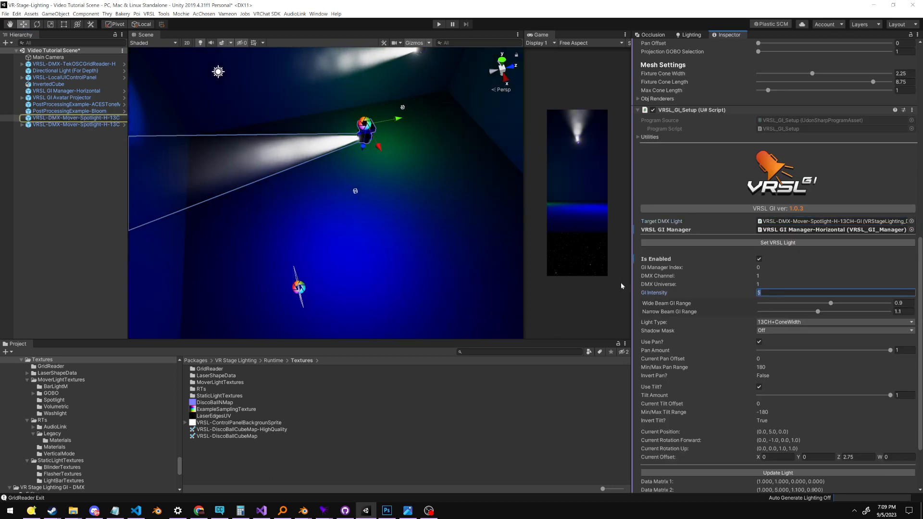
pyautogui.write('1')
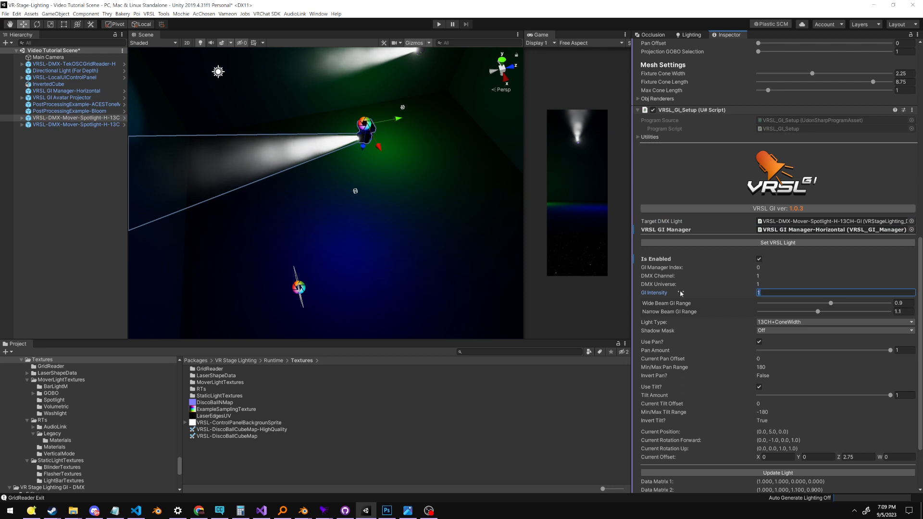
pyautogui.write('0.75')
# Adjust the first spotlight's Wide Beam GI Range to 0.822 and its Narrow Beam GI Range to 1.249
pyautogui.moveTo(449, 275); pyautogui.dragTo(425, 264, button='right')
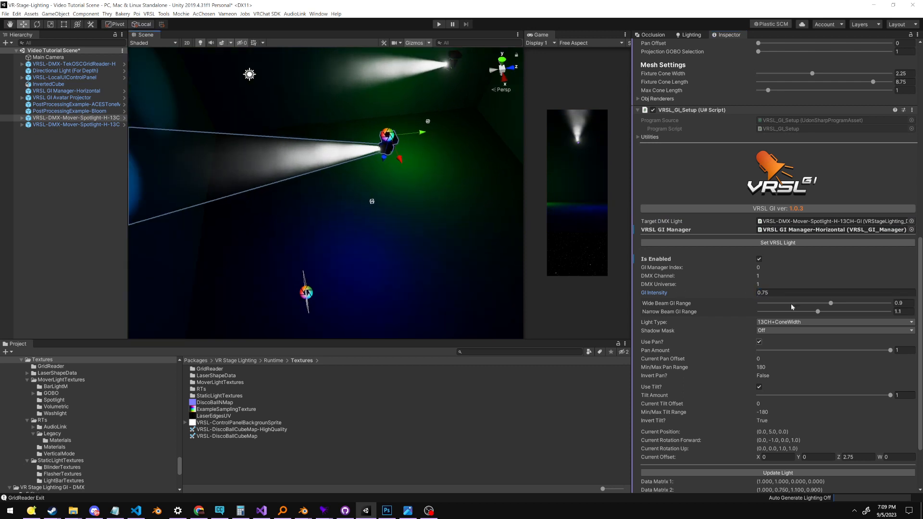
pyautogui.scroll(-3, 393, 264)
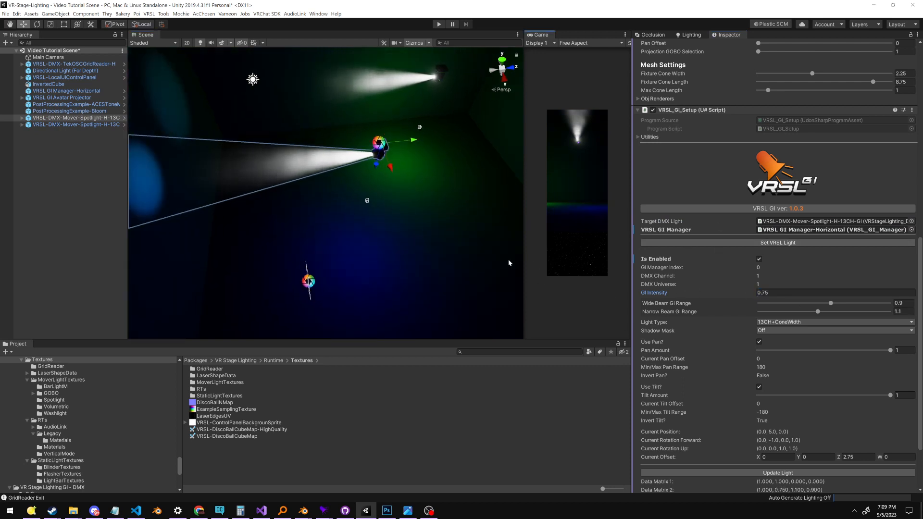
pyautogui.moveTo(496, 265); pyautogui.dragTo(449, 289, button='middle')
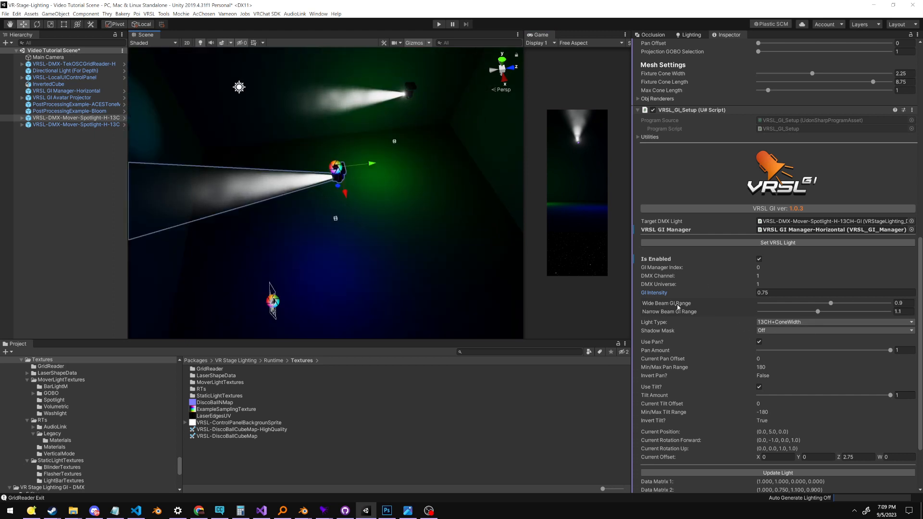
pyautogui.moveTo(474, 295); pyautogui.dragTo(474, 264, button='right')
pyautogui.moveTo(474, 264); pyautogui.dragTo(495, 256, button='middle')
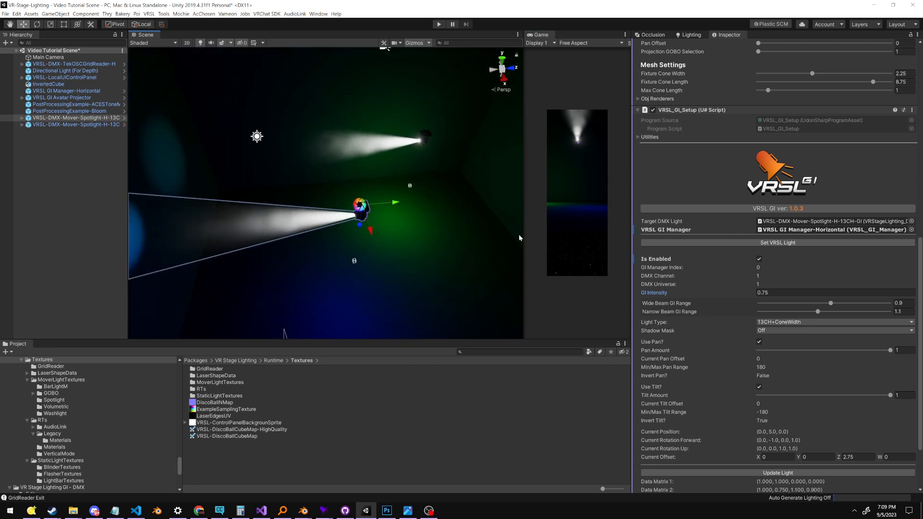
pyautogui.moveTo(458, 310); pyautogui.dragTo(484, 248, button='middle')
pyautogui.scroll(3, 486, 248)
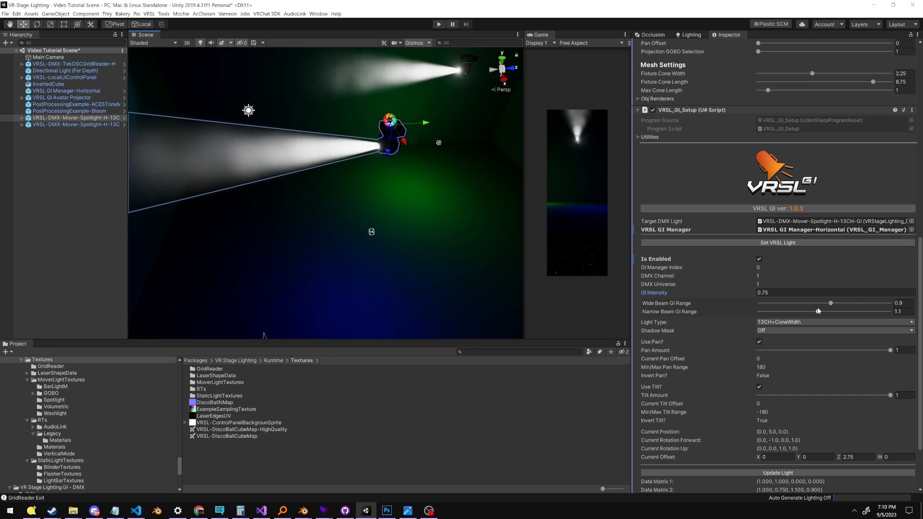
pyautogui.moveTo(837, 303)
pyautogui.mouseDown()
pyautogui.moveTo(886, 302)
pyautogui.moveTo(711, 313)
pyautogui.moveTo(845, 304)
pyautogui.moveTo(775, 315)
pyautogui.moveTo(835, 305)
pyautogui.mouseUp()
pyautogui.moveTo(837, 312); pyautogui.dragTo(807, 313)
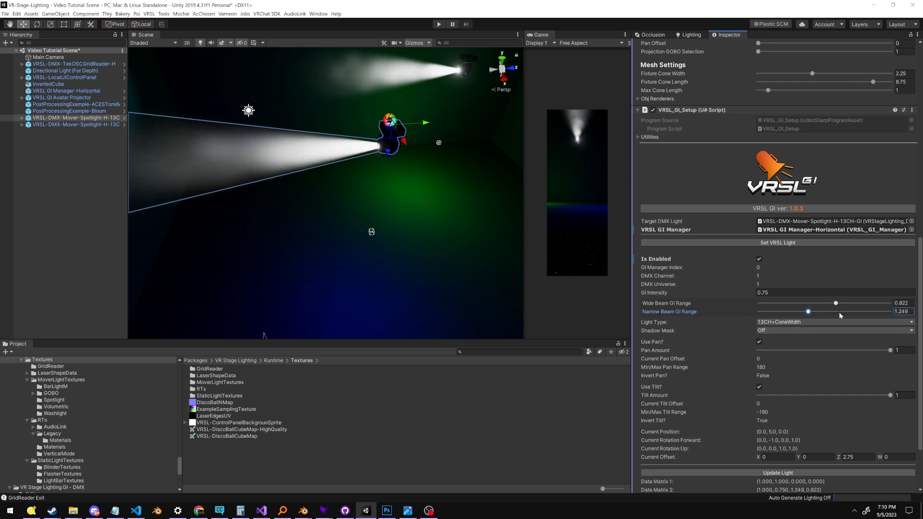
pyautogui.click(677, 303)
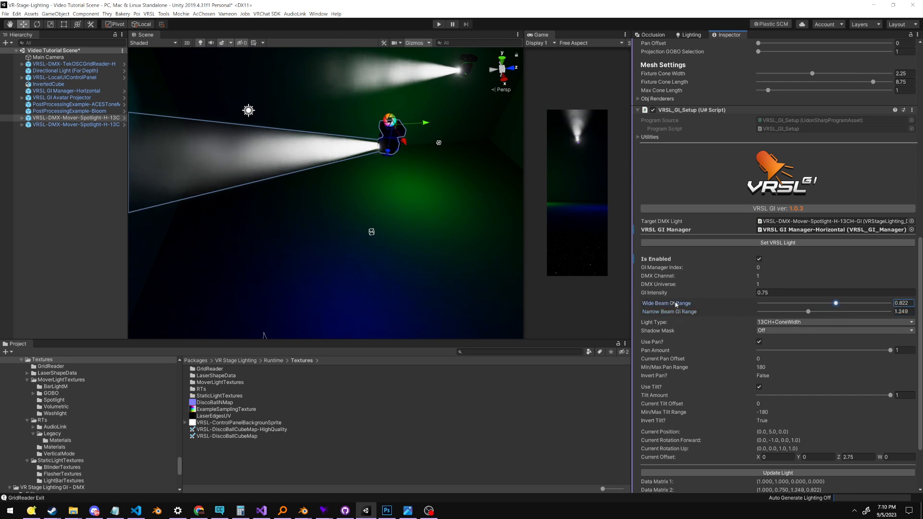
pyautogui.click(677, 312)
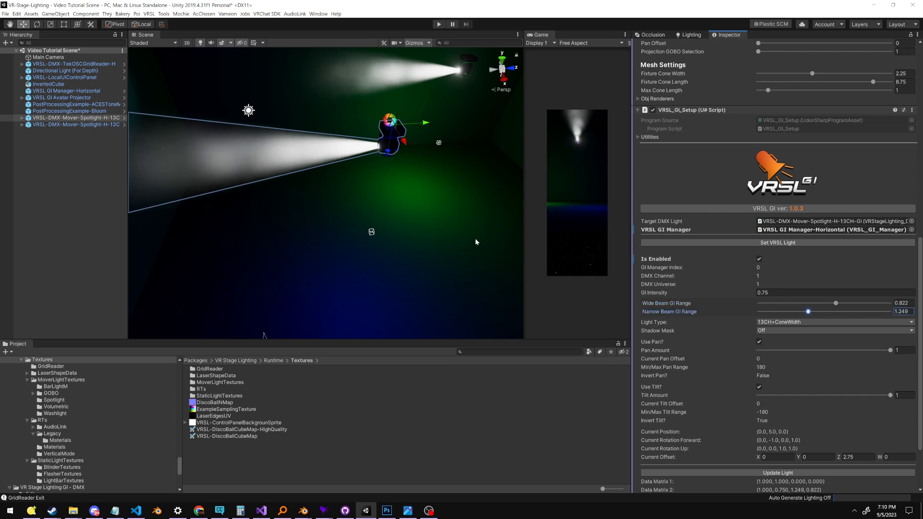
# Switch the first spotlight's Light Type to 13CH and try a Light Range of 0.001, inspecting the room's lighting
pyautogui.scroll(-2, 462, 229)
pyautogui.moveTo(462, 229)
pyautogui.mouseDown(button='middle')
pyautogui.moveTo(424, 161)
pyautogui.moveTo(464, 233)
pyautogui.mouseUp(button='middle')
pyautogui.click(704, 325)
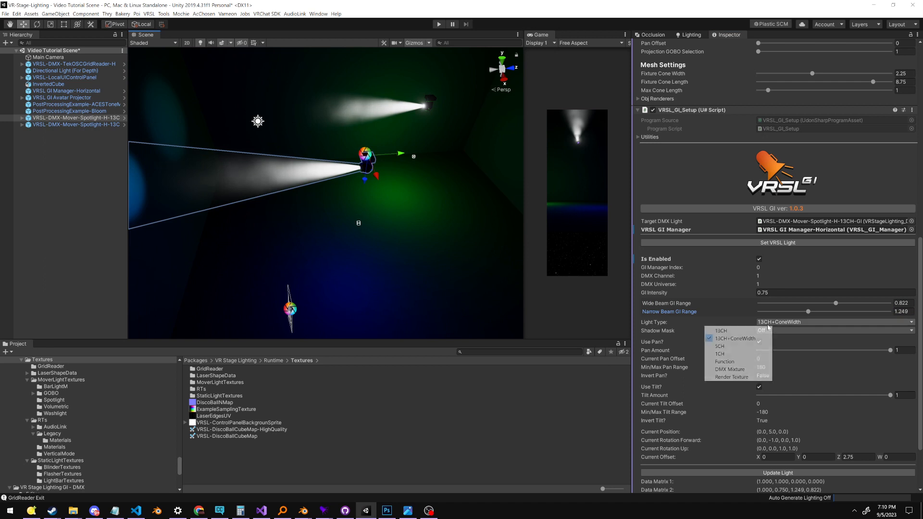
pyautogui.click(735, 347)
pyautogui.moveTo(841, 301); pyautogui.dragTo(891, 302)
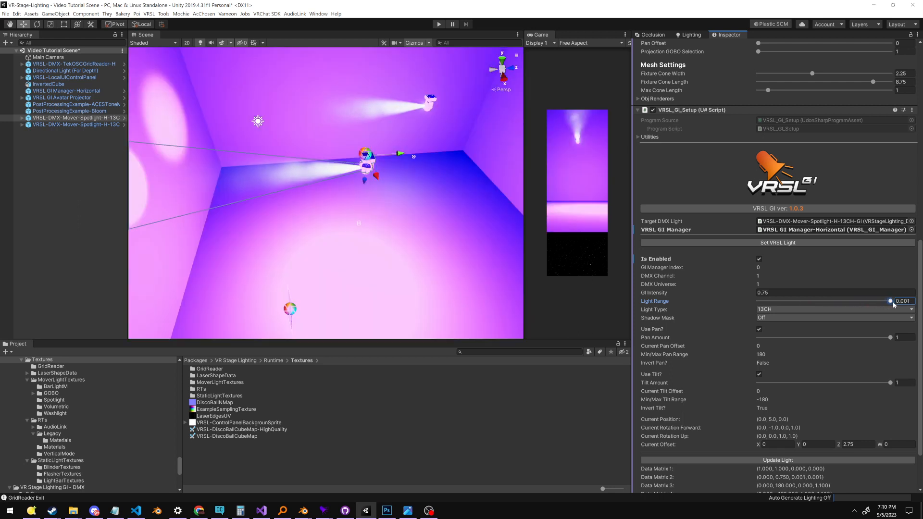
pyautogui.moveTo(276, 192); pyautogui.dragTo(320, 192, button='right')
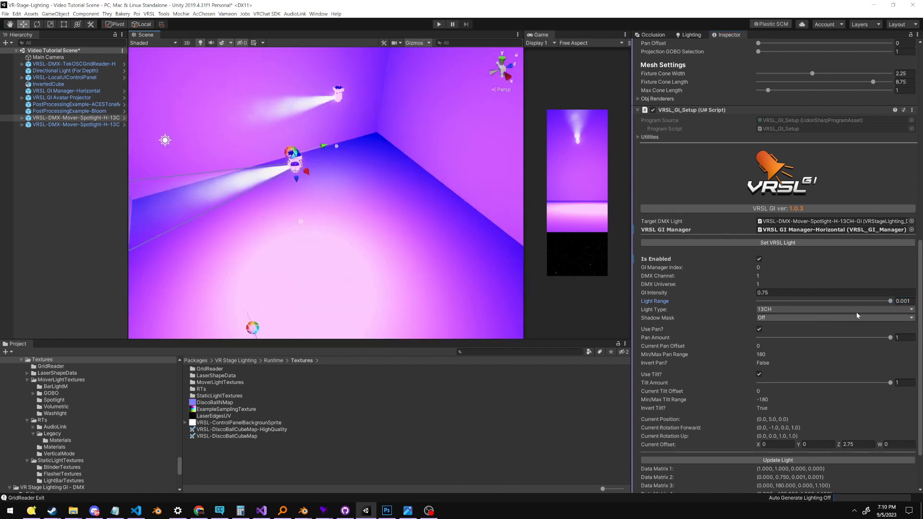
# Try Light Range values of 1.739 and 0.683 on the first spotlight, and set it to 1
pyautogui.moveTo(888, 302); pyautogui.dragTo(728, 310)
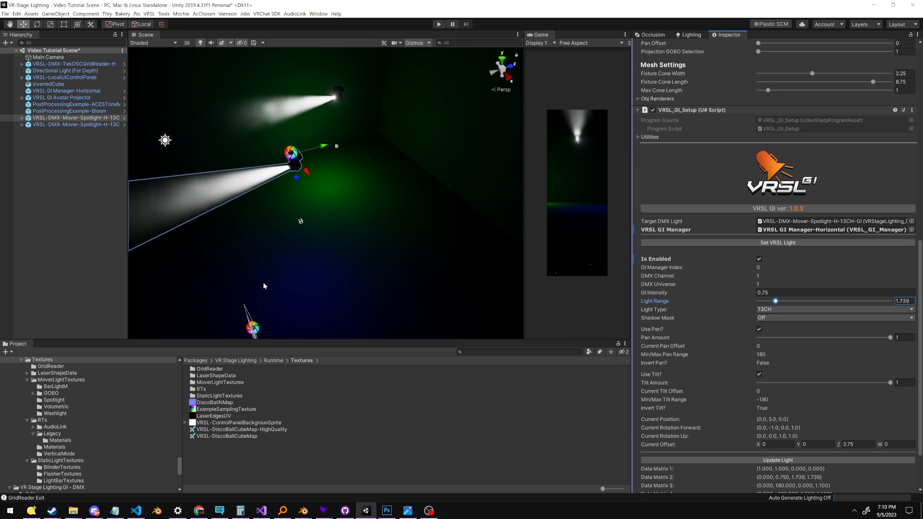
pyautogui.moveTo(413, 288); pyautogui.dragTo(365, 294, button='right')
pyautogui.moveTo(775, 301); pyautogui.dragTo(845, 301)
pyautogui.write('1')
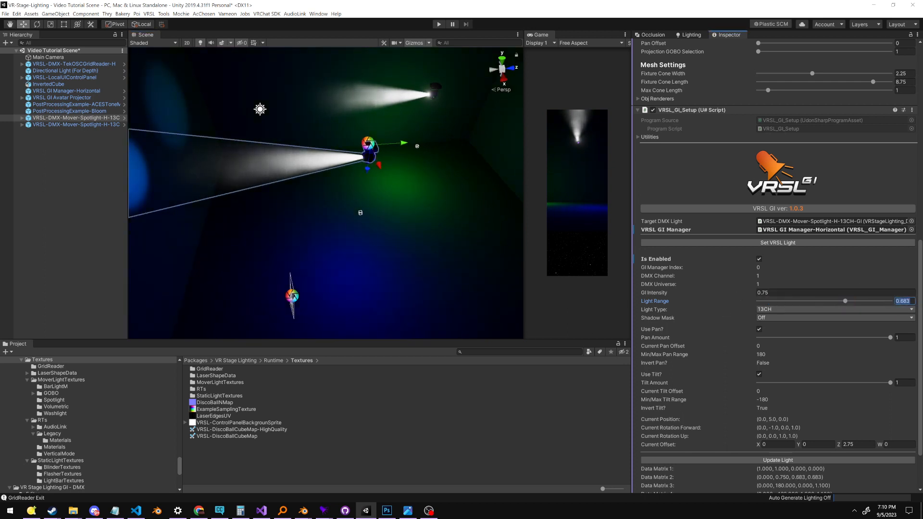
# Return the first spotlight's Light Type to 13CH+ConeWidth and inspect the lit room
pyautogui.click(791, 309)
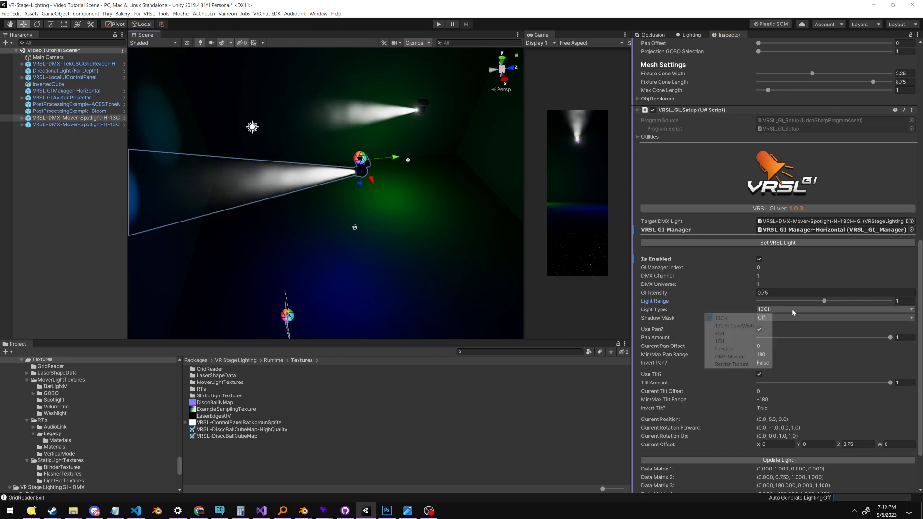
pyautogui.click(736, 325)
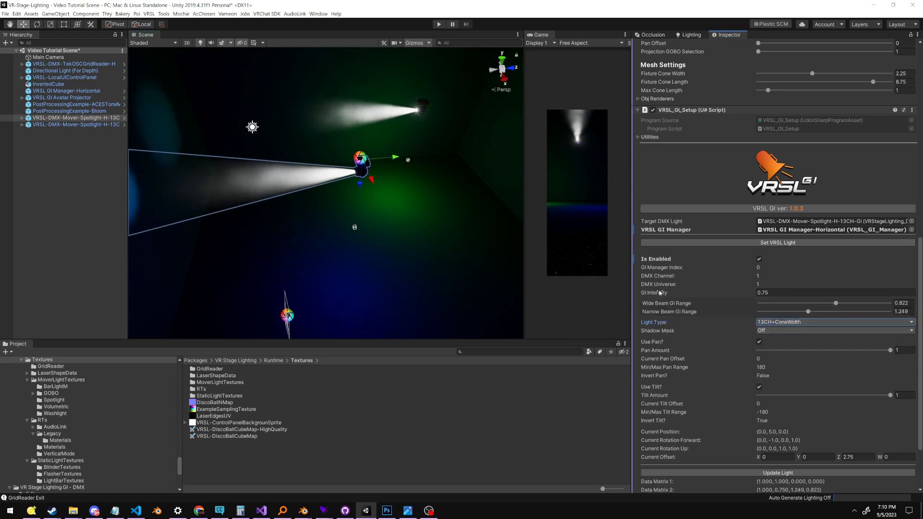
pyautogui.moveTo(347, 224); pyautogui.dragTo(342, 166, button='middle')
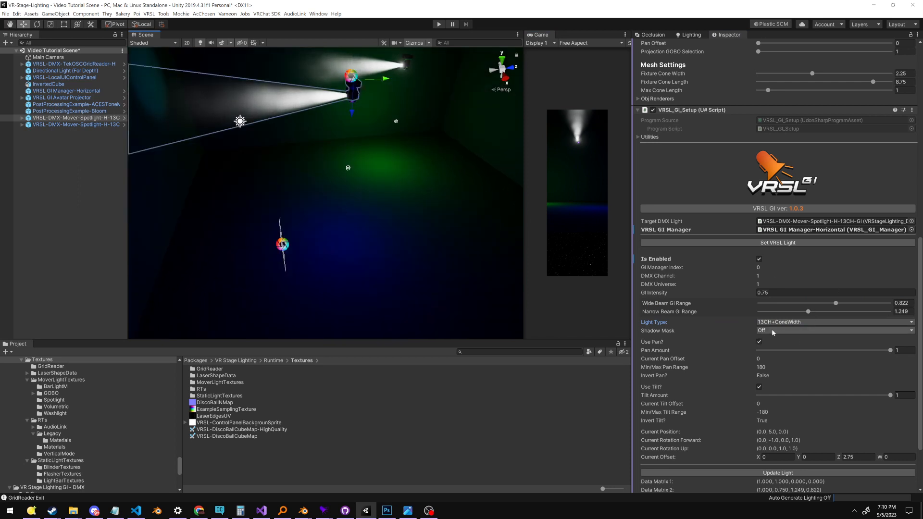
pyautogui.moveTo(392, 62); pyautogui.dragTo(408, 131, button='middle')
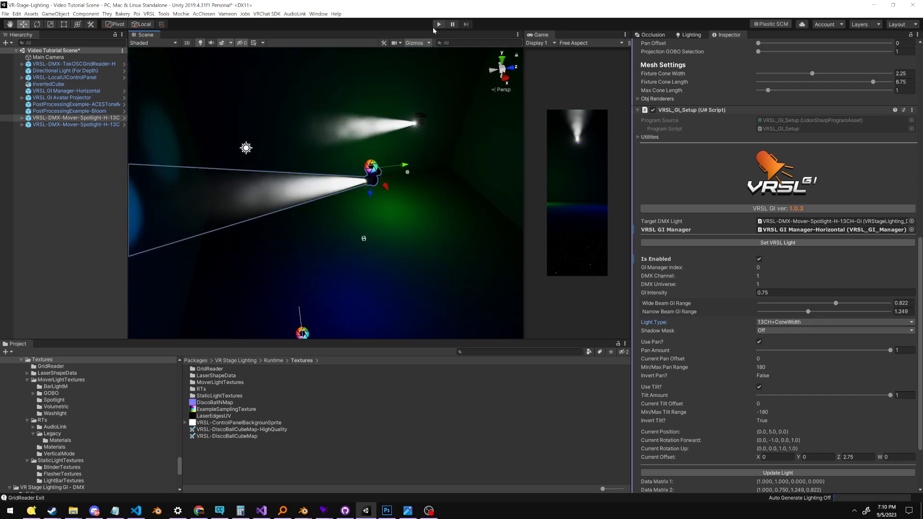
# Start Play mode and try a Narrow Beam GI Range of 1.434 and a Wide Beam GI Range of 0.451 on the first spotlight
pyautogui.click(438, 25)
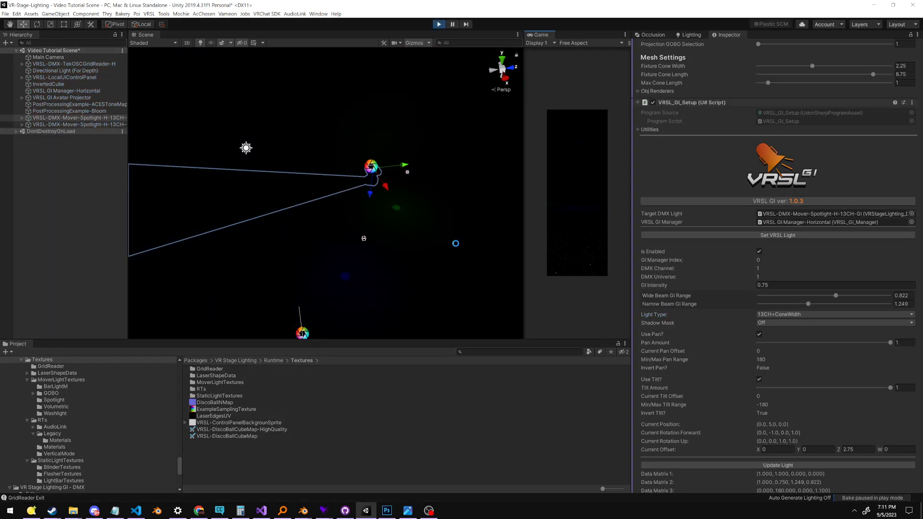
pyautogui.moveTo(443, 218); pyautogui.dragTo(440, 243, button='right')
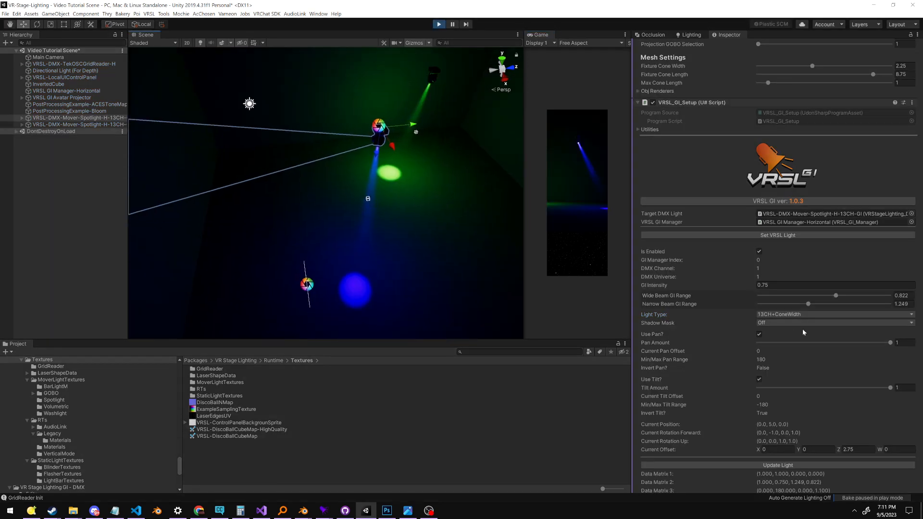
pyautogui.moveTo(821, 303); pyautogui.dragTo(783, 303)
# Switch to Q Light Controller Plus, narrow and widen the first spotlight's beam with its cone width fader, and stop Unity's Play mode
pyautogui.hotkey('alt', 'Tab')
pyautogui.moveTo(613, 213); pyautogui.dragTo(766, 237)
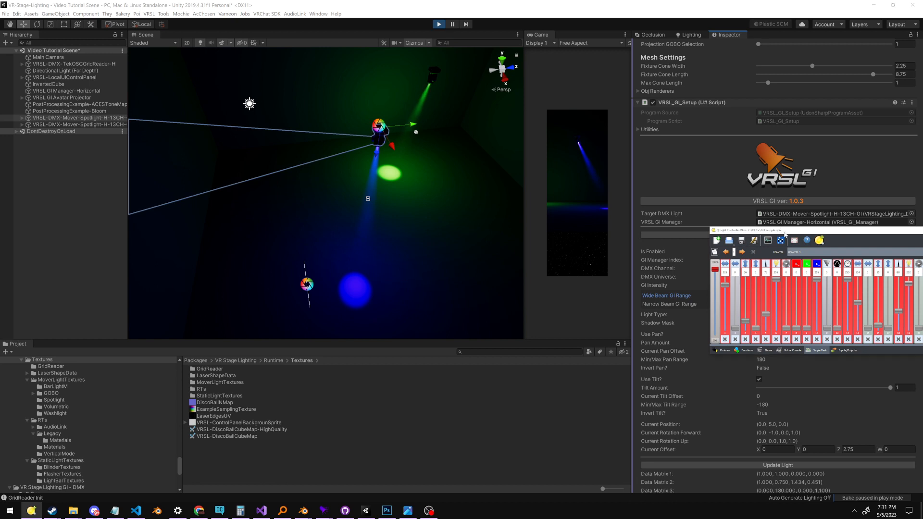
pyautogui.moveTo(785, 234); pyautogui.dragTo(669, 229)
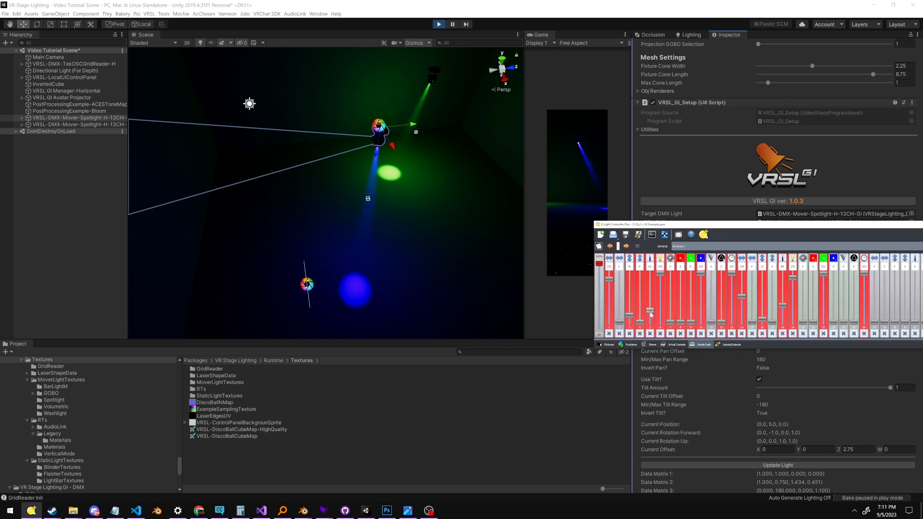
pyautogui.moveTo(651, 315); pyautogui.dragTo(656, 327)
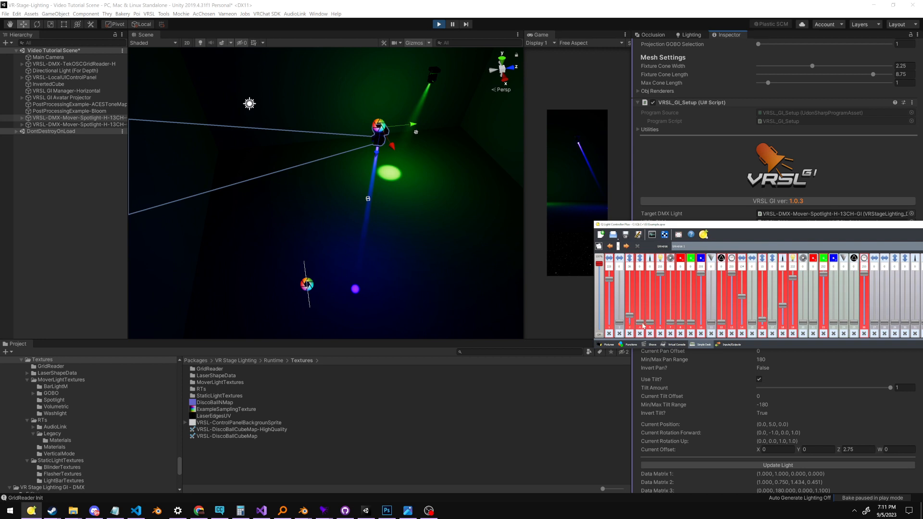
pyautogui.moveTo(653, 317); pyautogui.dragTo(669, 289)
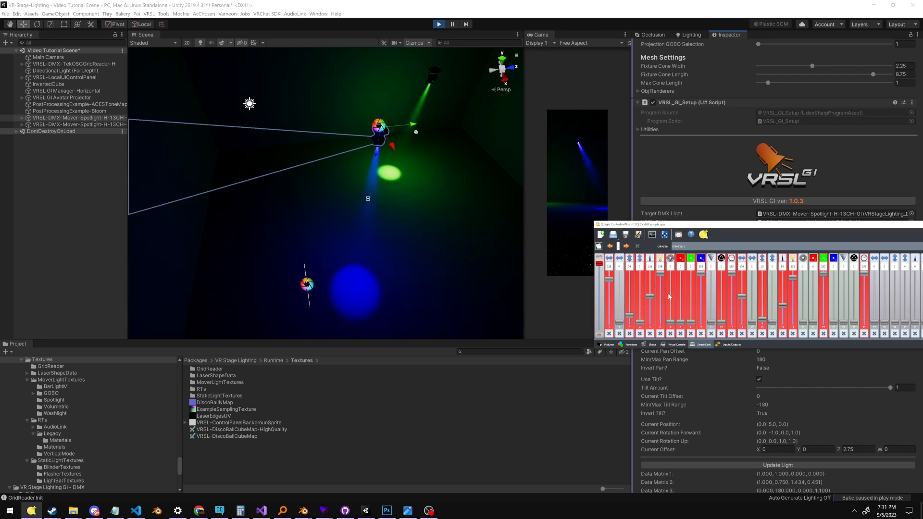
pyautogui.moveTo(681, 227); pyautogui.dragTo(922, 244)
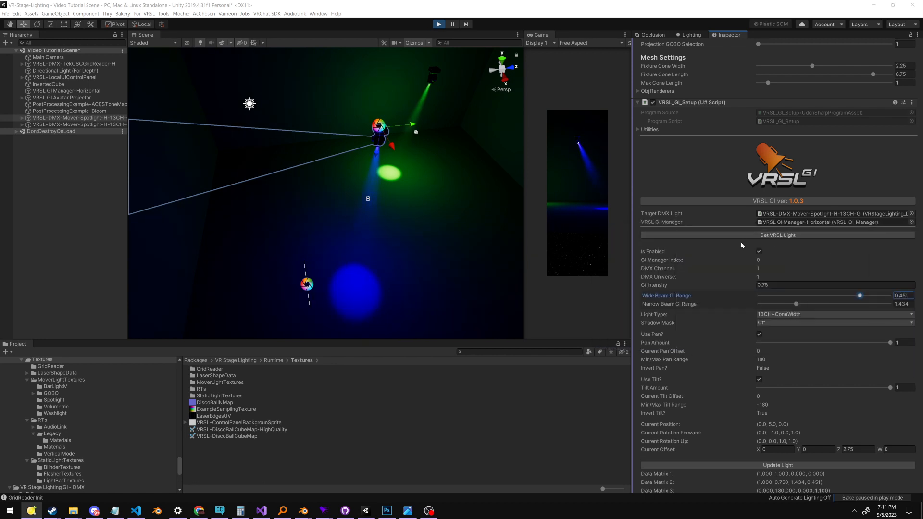
pyautogui.click(436, 26)
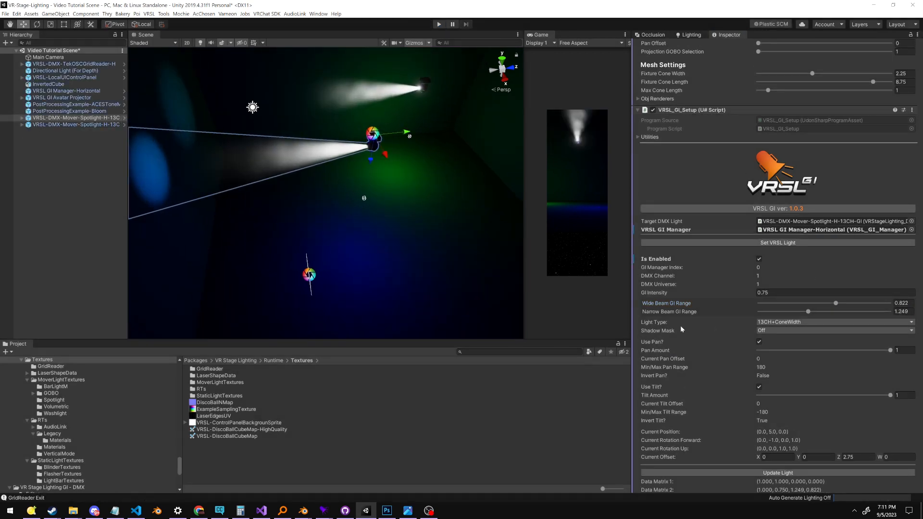
# Review the Light Type options of the first spotlight and view the spotlight beams from another angle
pyautogui.click(792, 323)
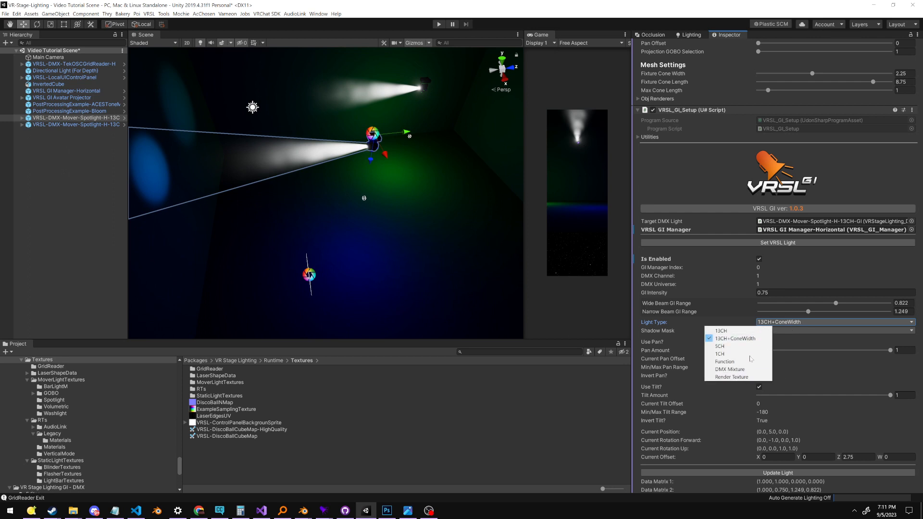
pyautogui.click(397, 249)
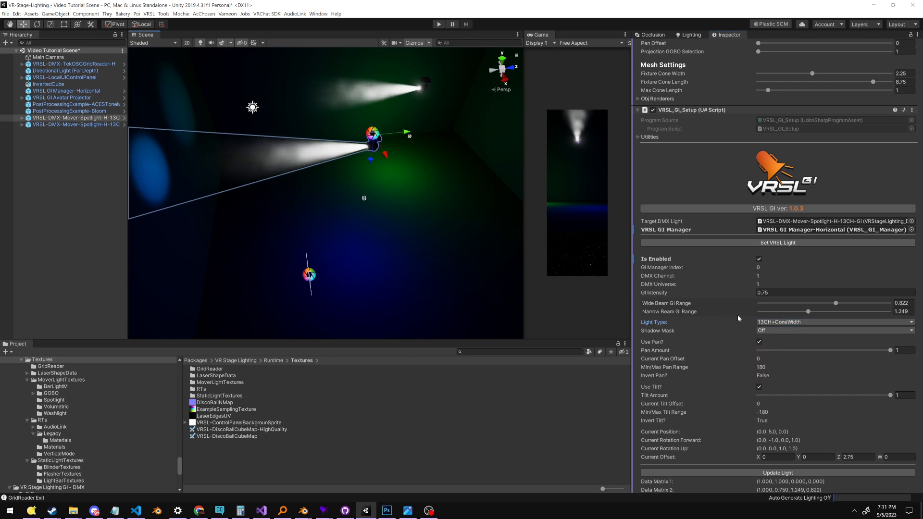
pyautogui.moveTo(425, 232); pyautogui.dragTo(405, 262, button='middle')
pyautogui.moveTo(405, 262); pyautogui.dragTo(324, 237, button='right')
pyautogui.press('f')
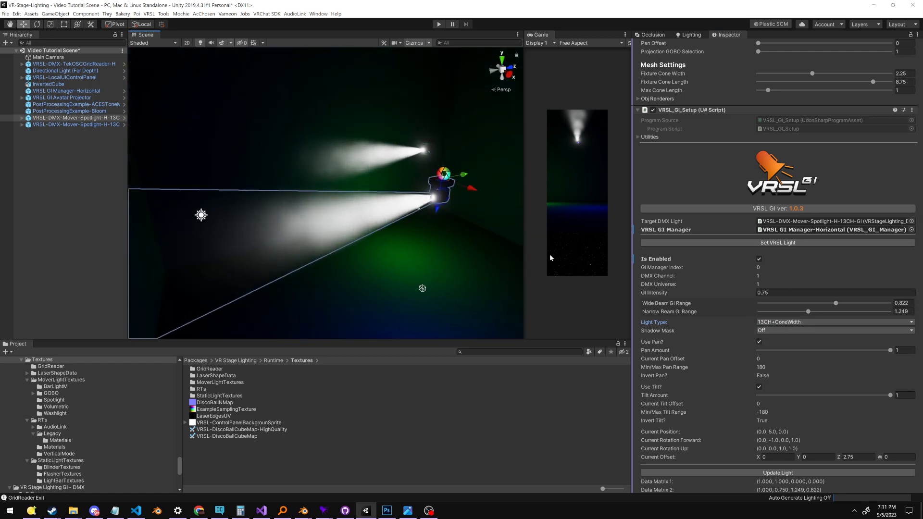
# Set the first spotlight's Shadow Mask to Mask 1
pyautogui.moveTo(471, 307); pyautogui.dragTo(381, 172, button='middle')
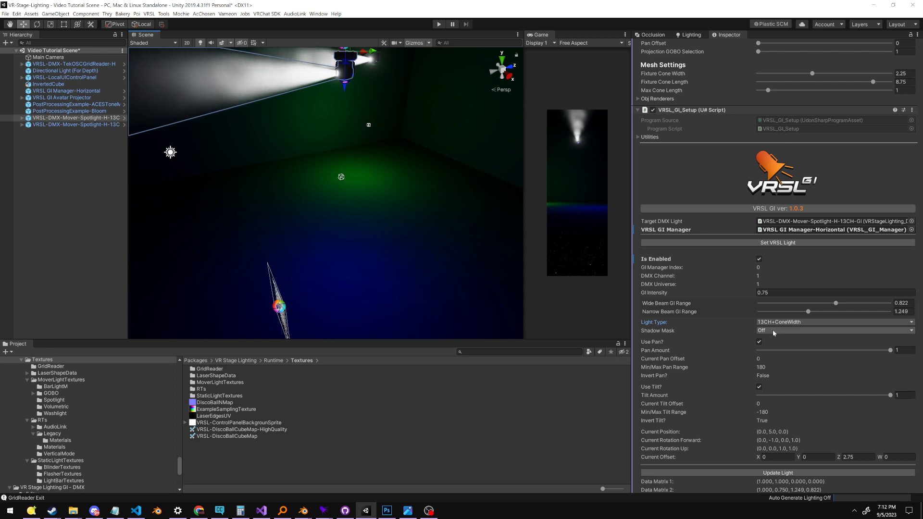
pyautogui.click(704, 331)
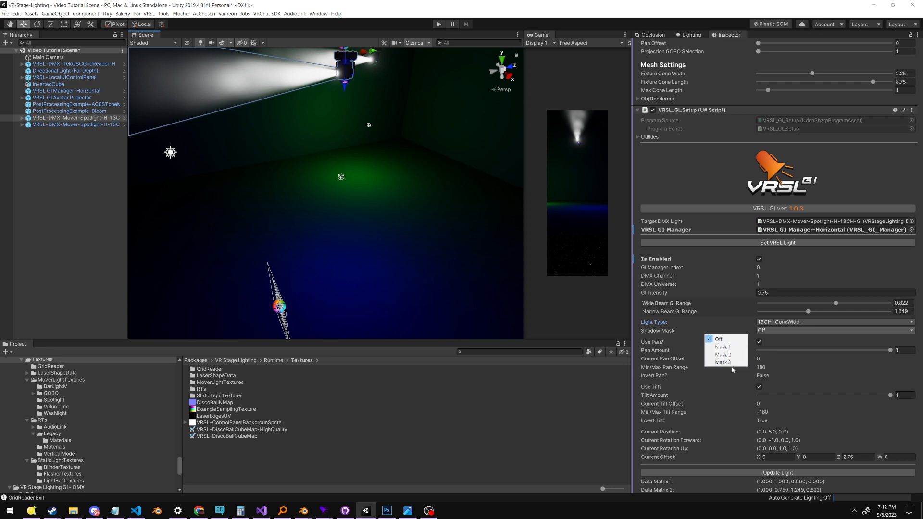
pyautogui.click(721, 346)
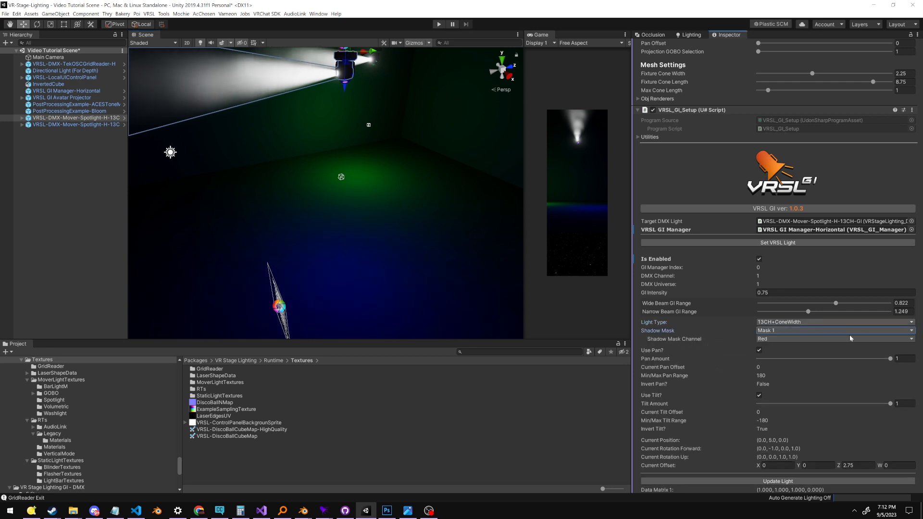
# Enable Use Shadow Mask 1 in the VRSL GI settings of the InvertedCube's material
pyautogui.click(265, 216)
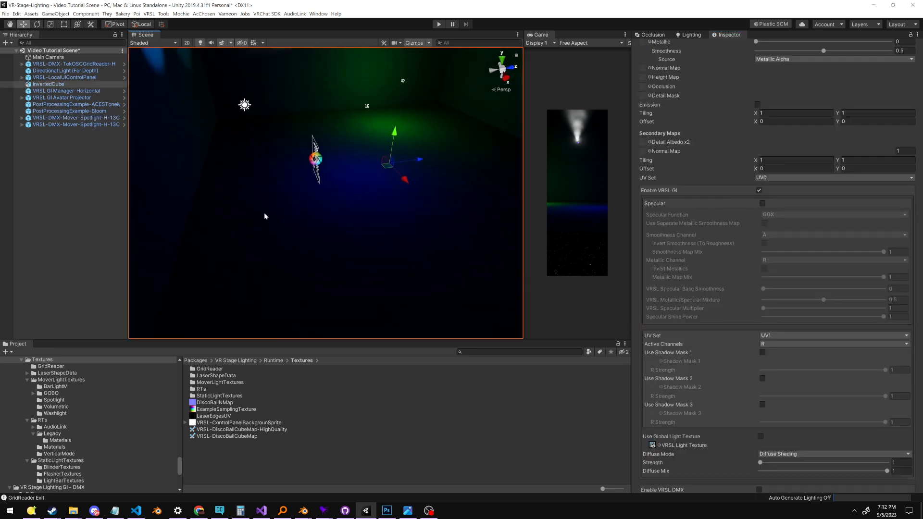
pyautogui.moveTo(432, 135); pyautogui.dragTo(436, 246, button='middle')
pyautogui.scroll(15, 668, 183)
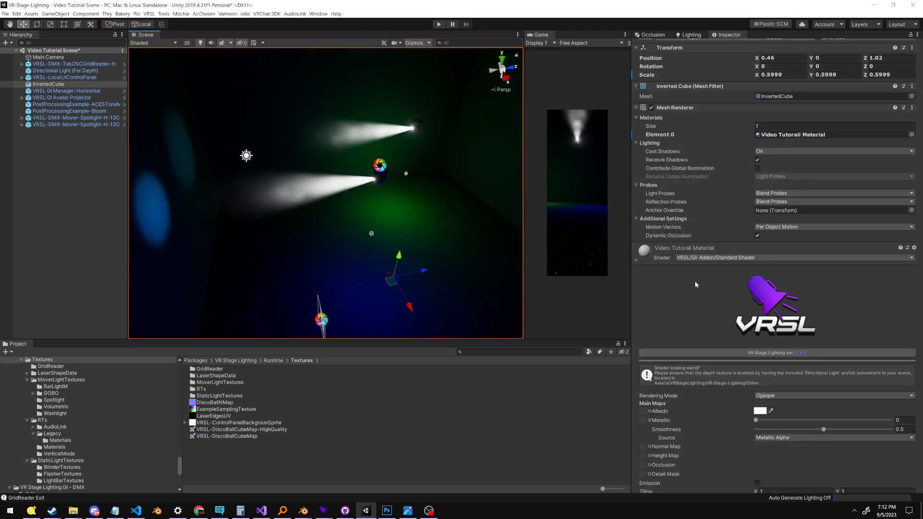
pyautogui.scroll(-5, 667, 276)
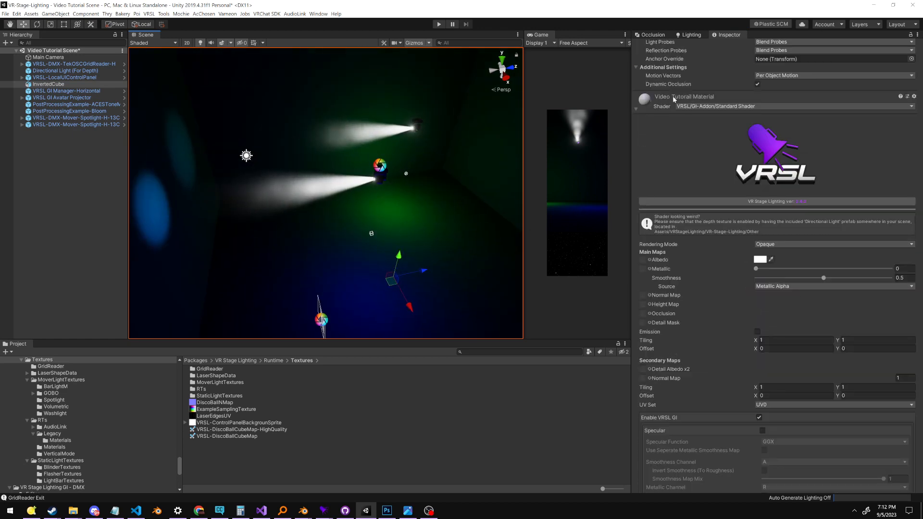
pyautogui.scroll(-15, 682, 250)
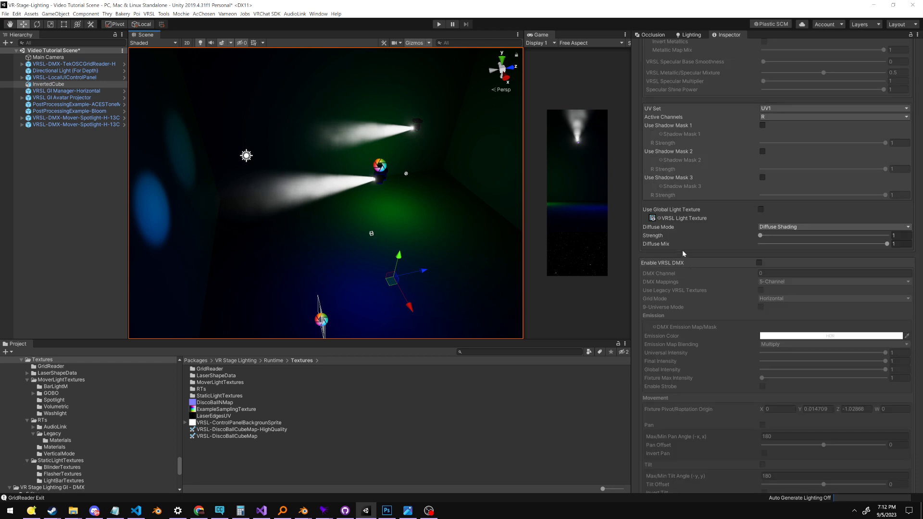
pyautogui.scroll(5, 678, 251)
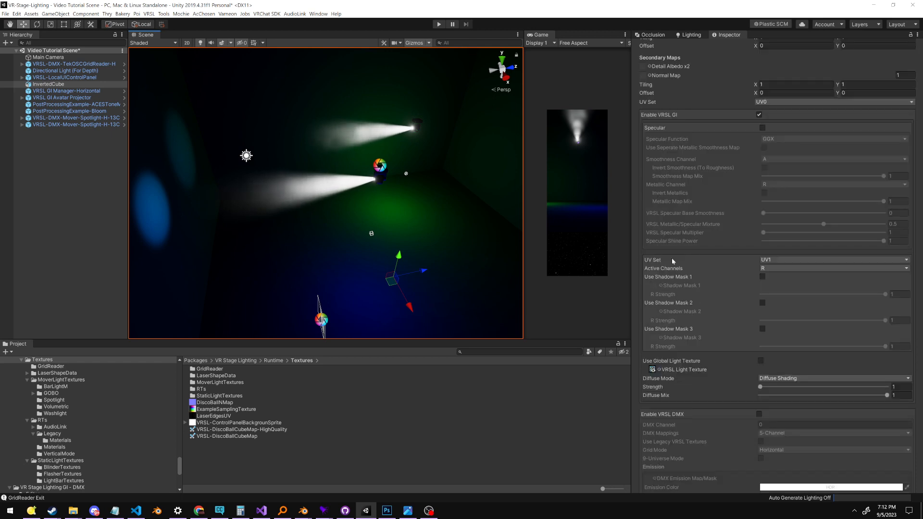
pyautogui.click(762, 278)
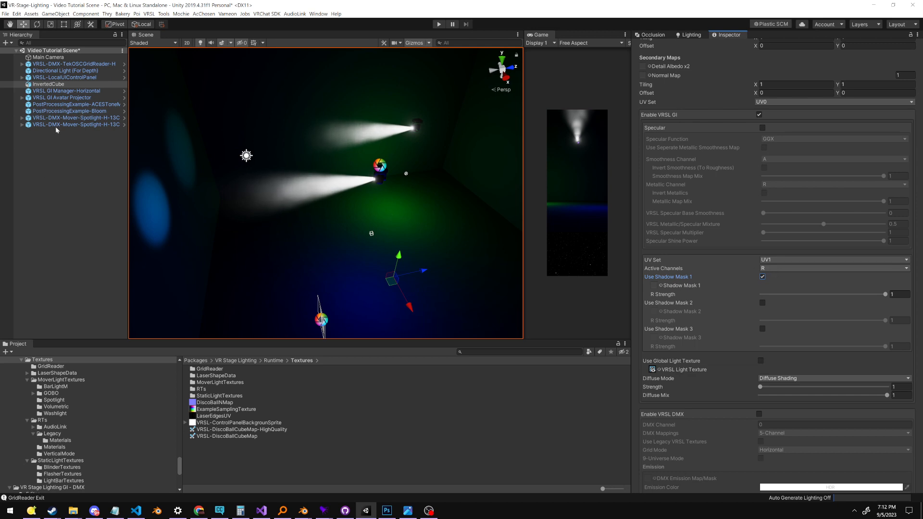
# Review the Shadow Mask Channel options of the first spotlight and leave Red selected
pyautogui.click(74, 118)
pyautogui.scroll(-1, 679, 258)
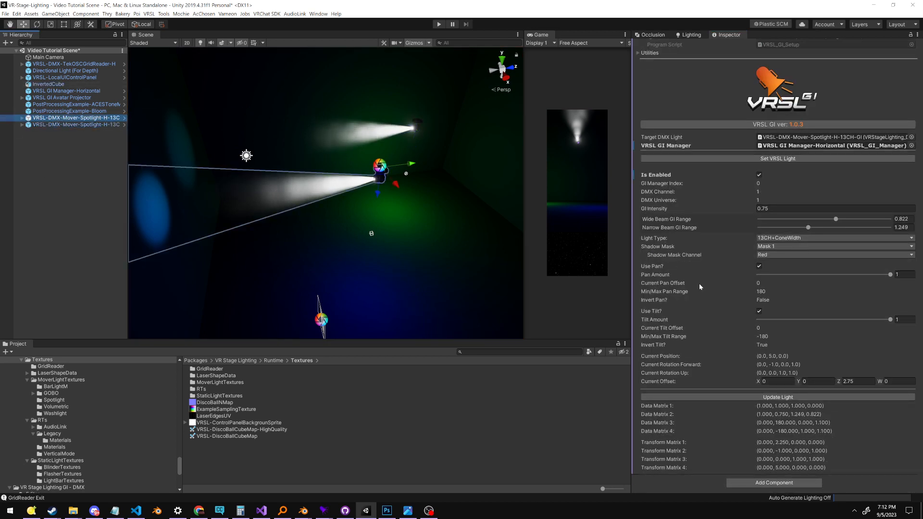
pyautogui.click(777, 254)
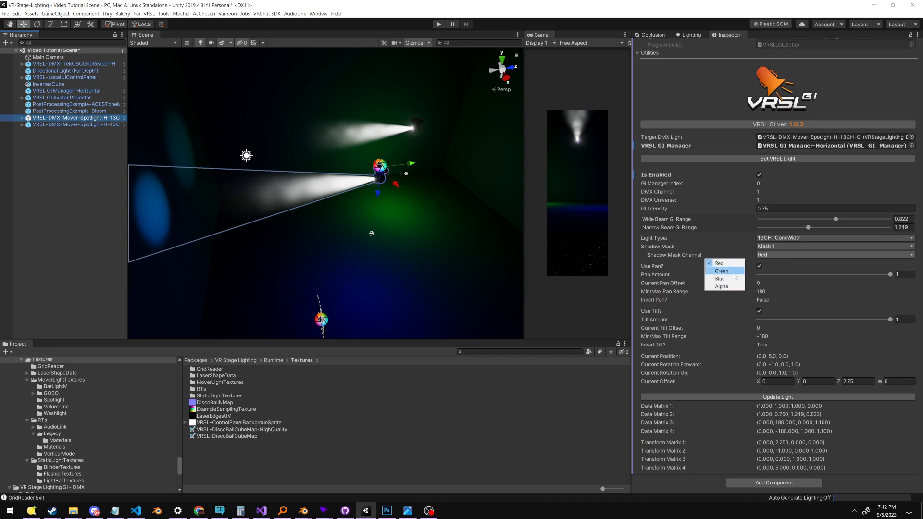
pyautogui.click(356, 256)
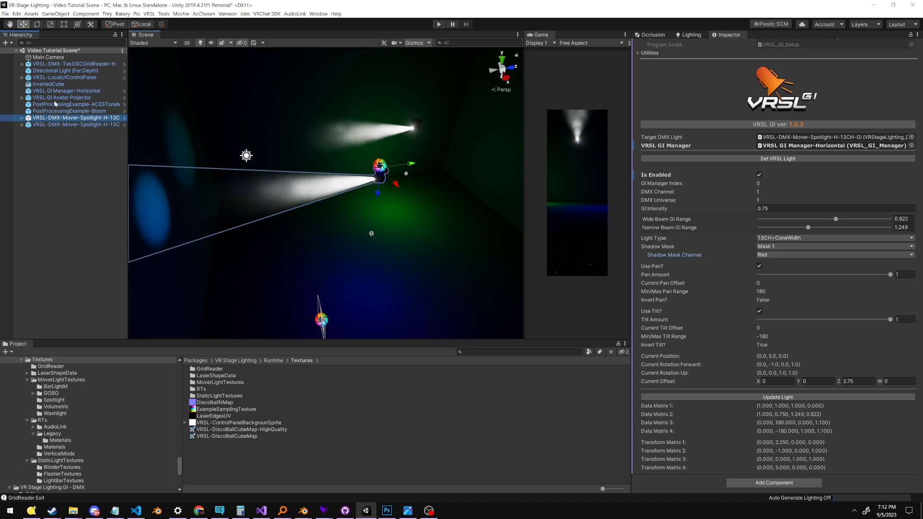
# Review the Active Channels options of the InvertedCube's material and keep R selected
pyautogui.doubleClick(96, 84)
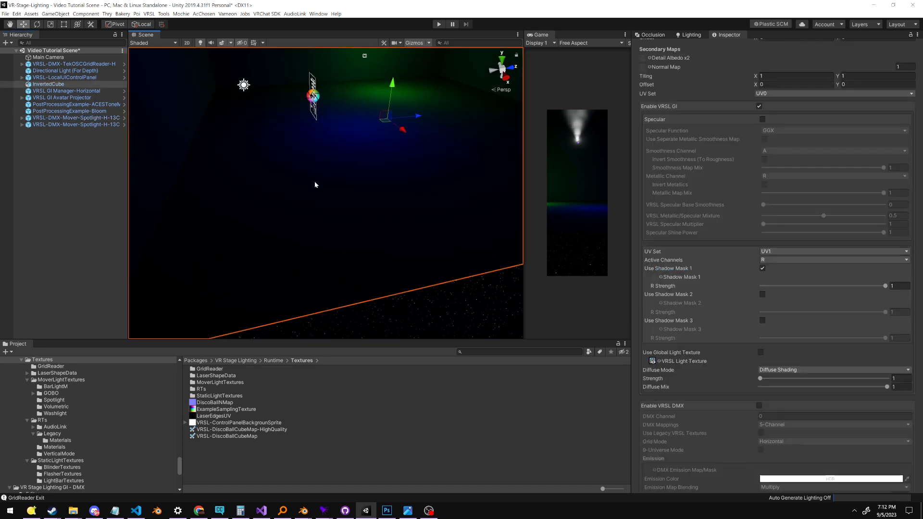
pyautogui.moveTo(424, 247); pyautogui.dragTo(423, 274, button='middle')
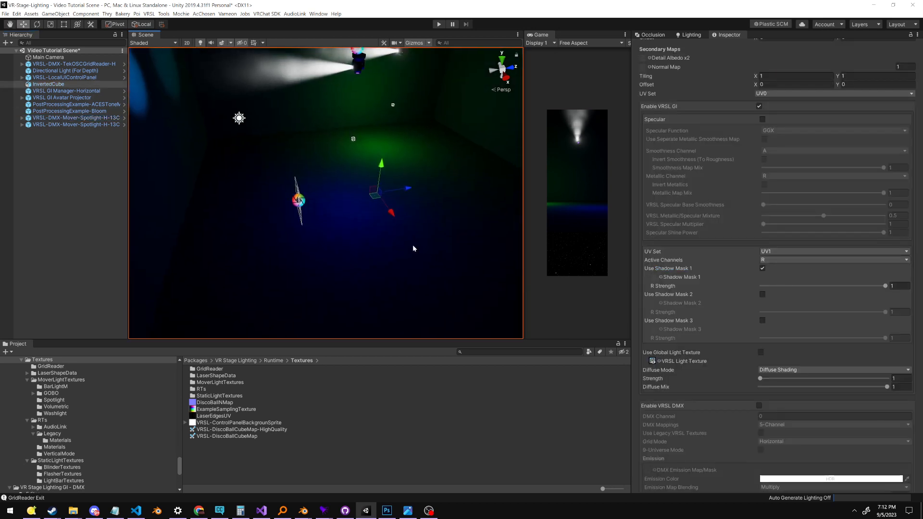
pyautogui.moveTo(412, 249); pyautogui.dragTo(423, 234, button='right')
pyautogui.click(766, 260)
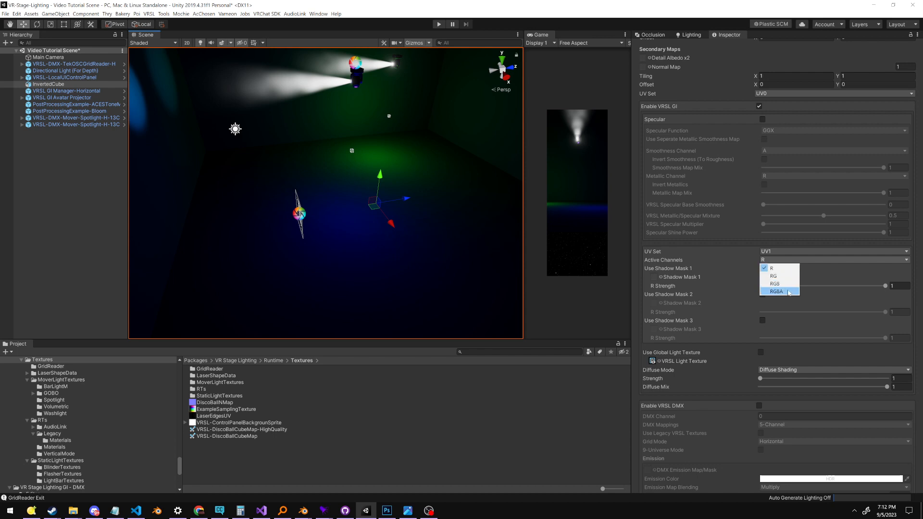
pyautogui.click(784, 263)
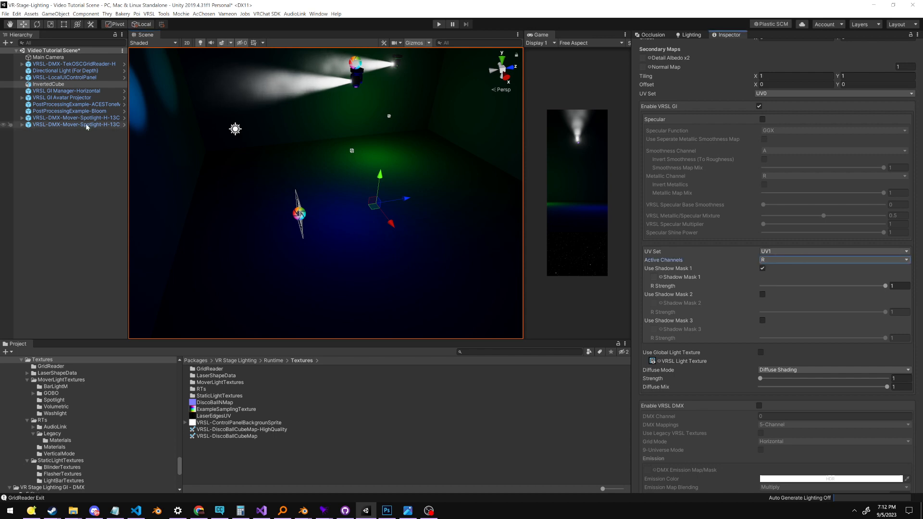
# Compare the second spotlight's VRSL GI setup with the shadow mask settings in the InvertedCube's material
pyautogui.click(72, 125)
pyautogui.moveTo(318, 209); pyautogui.dragTo(331, 158, button='middle')
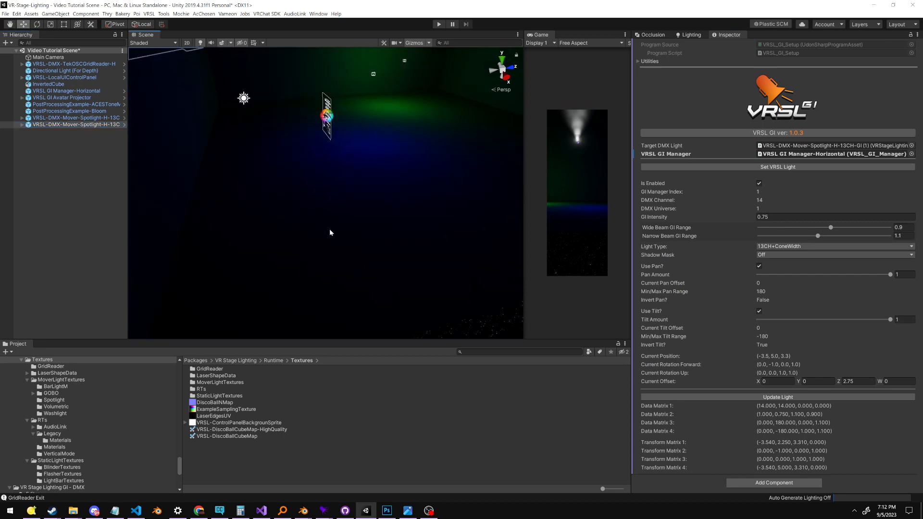
pyautogui.click(329, 229)
pyautogui.moveTo(386, 191); pyautogui.dragTo(383, 228, button='middle')
pyautogui.scroll(-12, 736, 308)
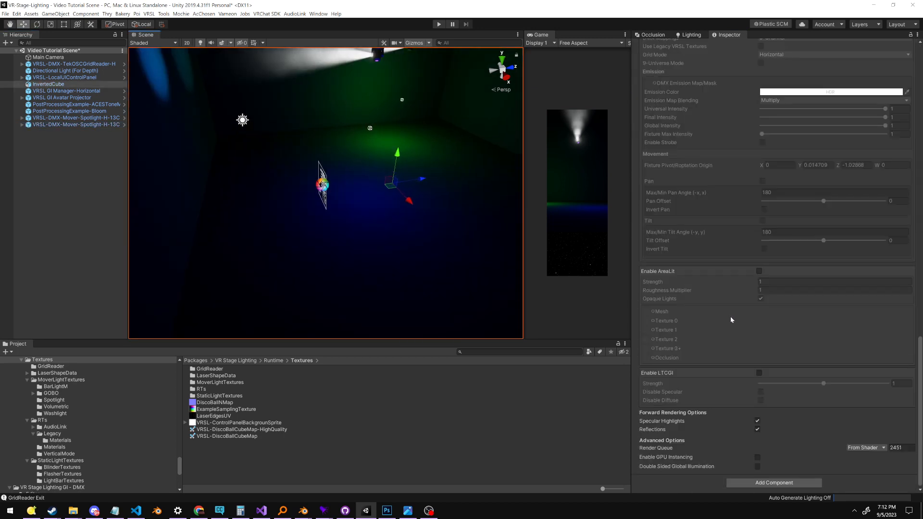
pyautogui.moveTo(387, 159); pyautogui.dragTo(402, 171, button='right')
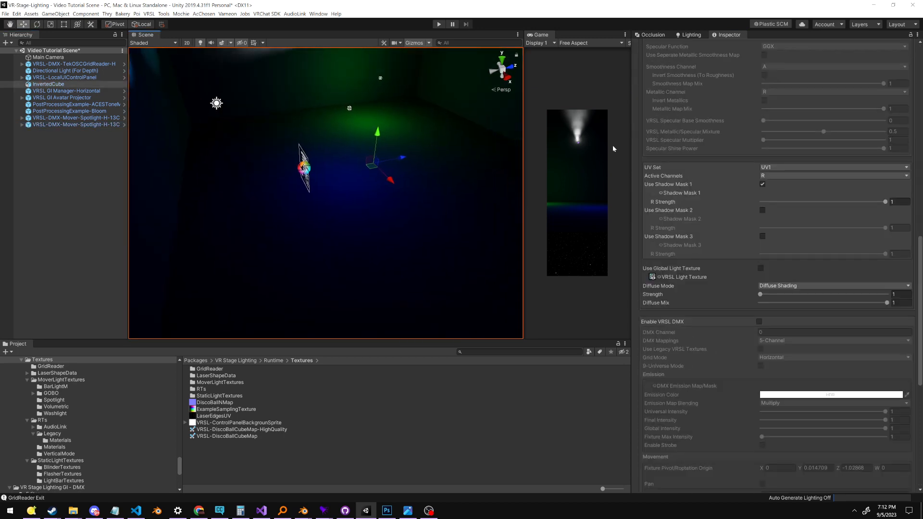
pyautogui.moveTo(330, 142); pyautogui.dragTo(414, 231, button='middle')
pyautogui.click(87, 125)
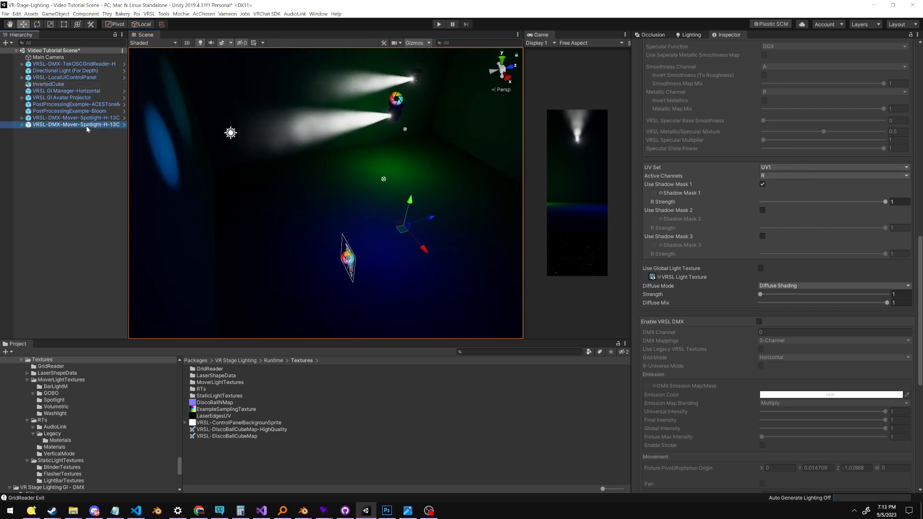
pyautogui.moveTo(475, 253); pyautogui.dragTo(506, 202, button='middle')
pyautogui.moveTo(412, 169); pyautogui.dragTo(439, 186, button='middle')
# Set the first spotlight's Shadow Mask to Off in its VRSL_GI_Setup
pyautogui.click(102, 118)
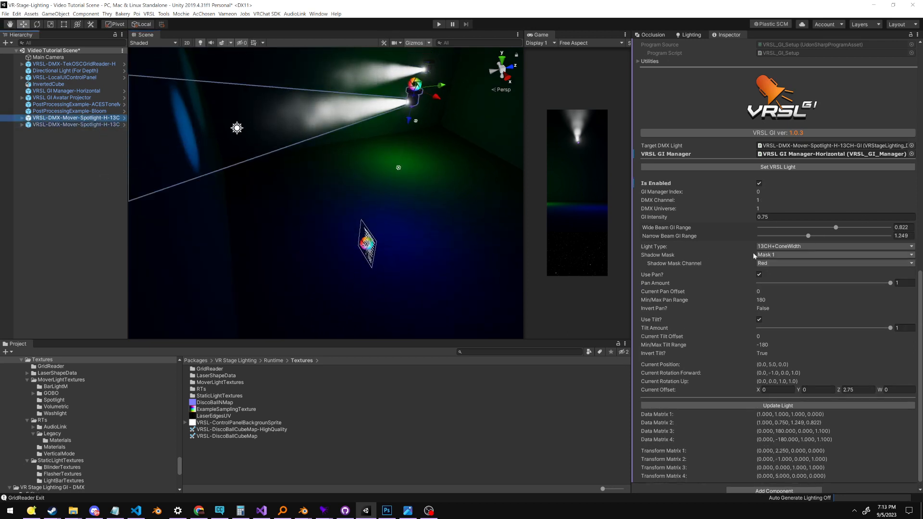
pyautogui.click(769, 255)
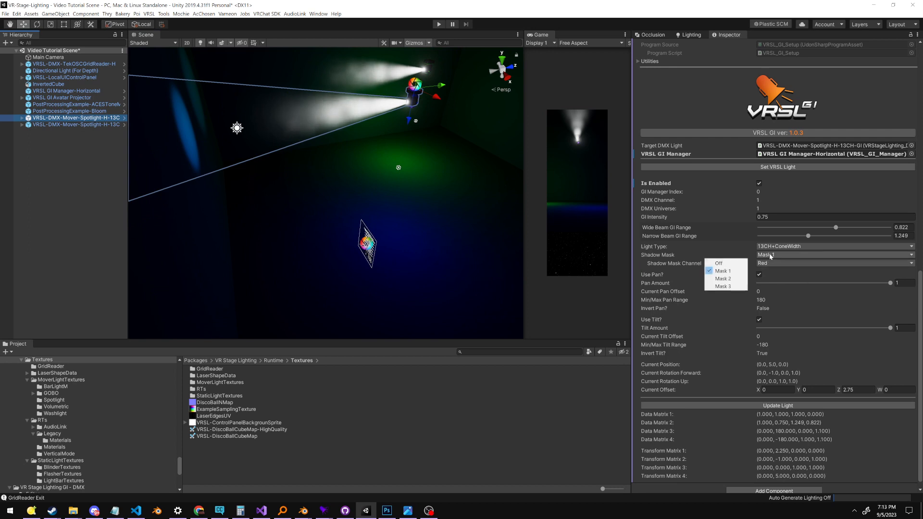
pyautogui.click(721, 262)
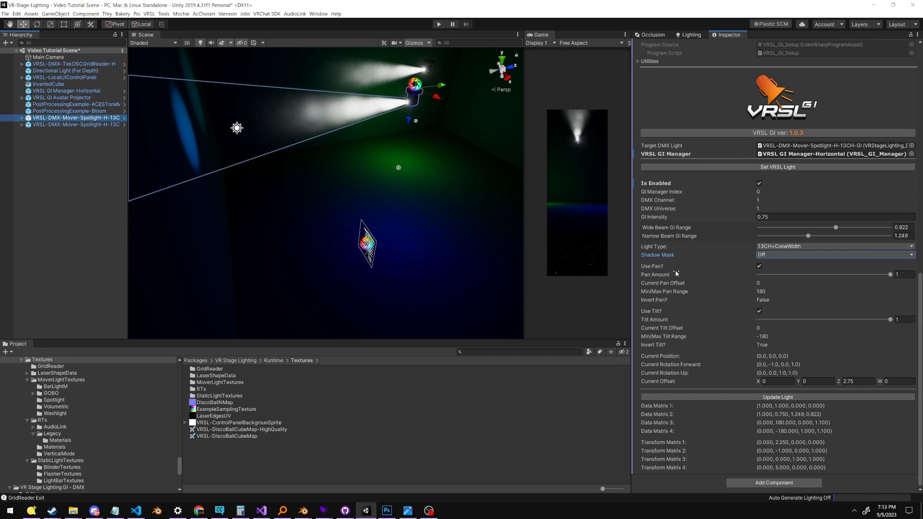
# Start Play mode, then switch to Q Light Controller Plus and adjust the first spotlight's pan and tilt faders
pyautogui.moveTo(456, 284); pyautogui.dragTo(435, 262, button='middle')
pyautogui.keyDown('alt'); pyautogui.moveTo(391, 221); pyautogui.dragTo(400, 237); pyautogui.keyUp('alt')
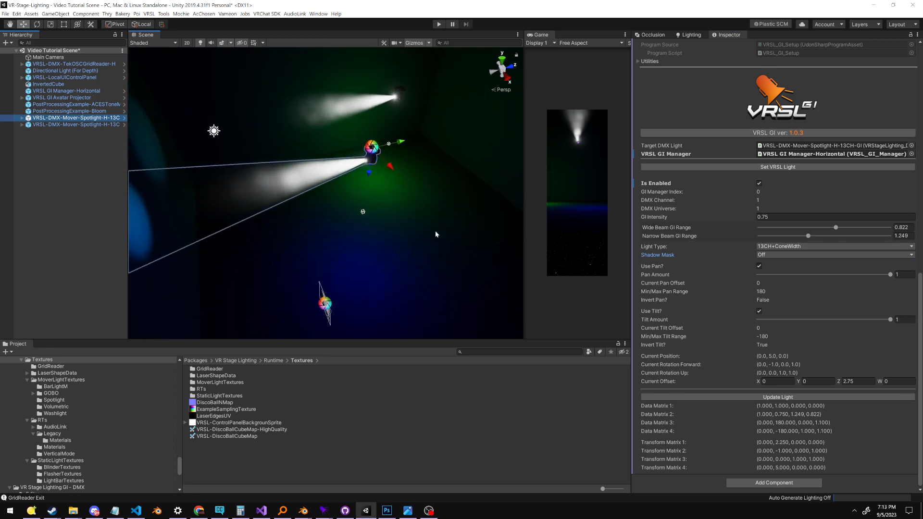
pyautogui.moveTo(391, 213); pyautogui.dragTo(363, 187, button='middle')
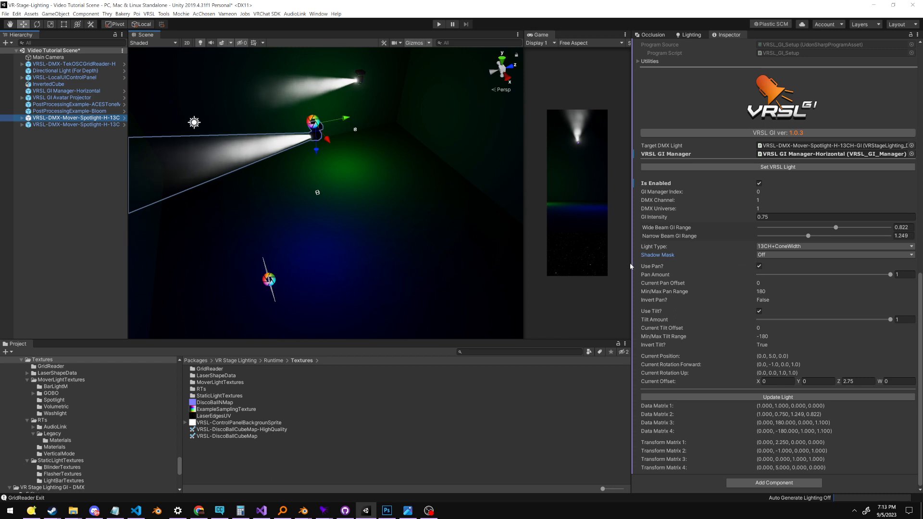
pyautogui.moveTo(481, 246); pyautogui.dragTo(518, 250, button='middle')
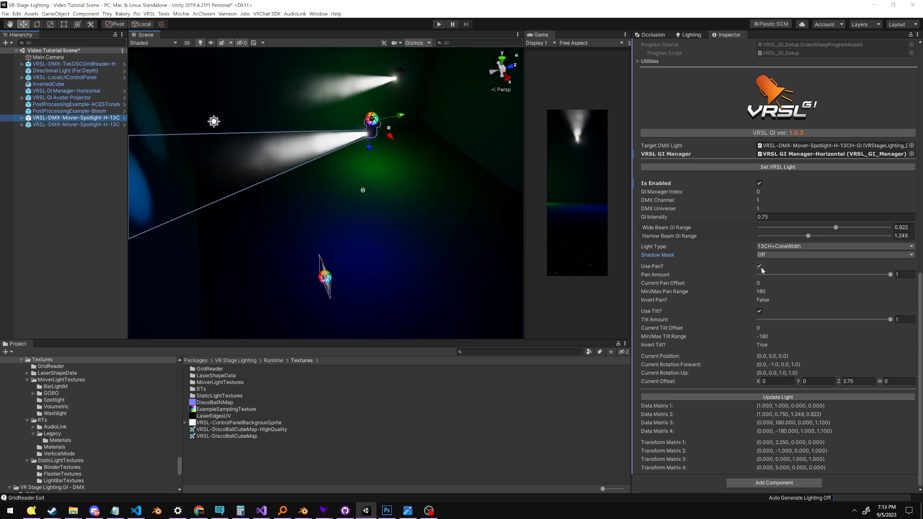
pyautogui.moveTo(387, 181); pyautogui.dragTo(395, 185, button='right')
pyautogui.click(439, 24)
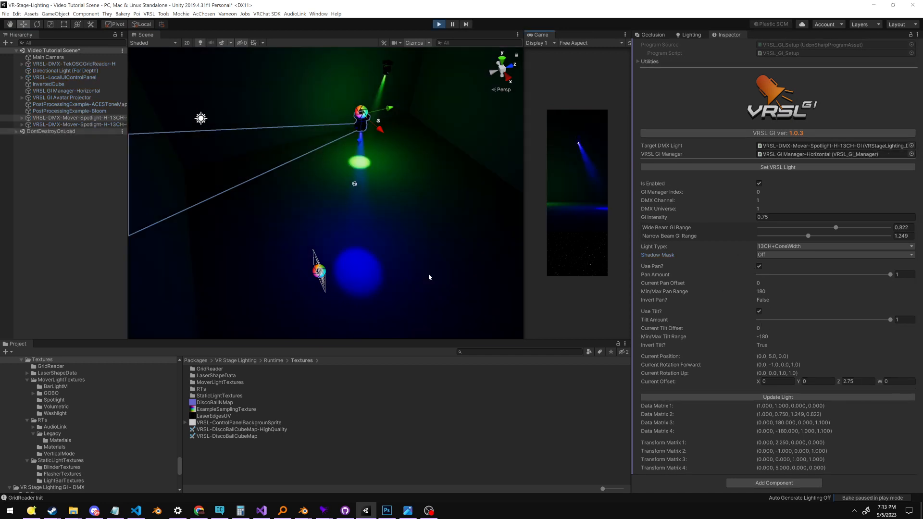
pyautogui.moveTo(922, 247); pyautogui.dragTo(740, 235)
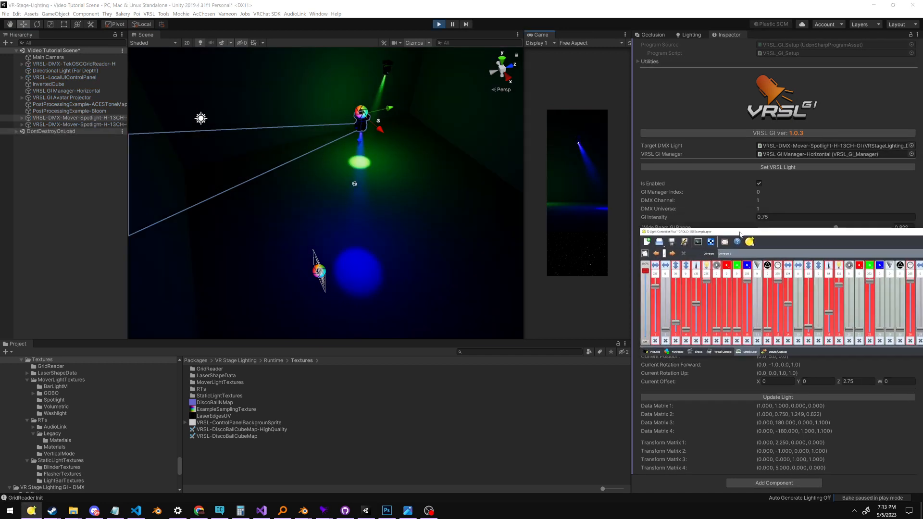
pyautogui.moveTo(673, 326); pyautogui.dragTo(667, 322)
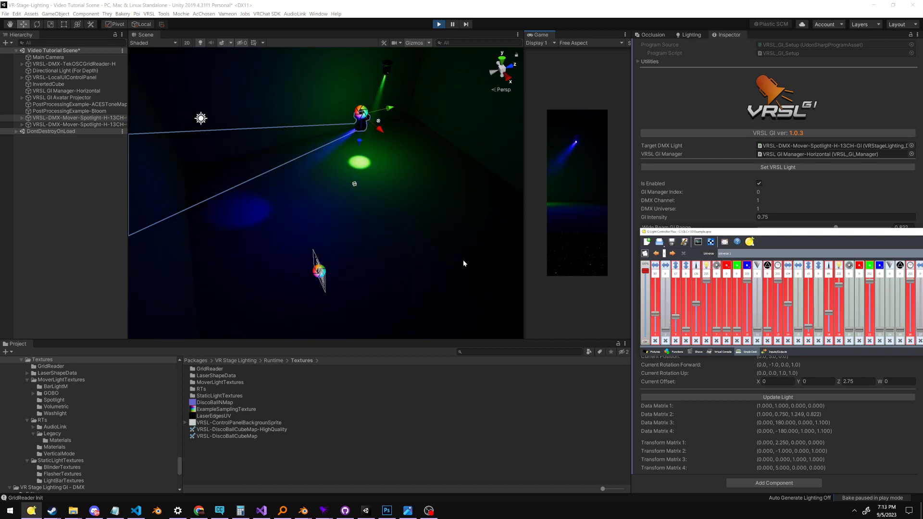
# Return to Unity and turn off Use Pan in the first spotlight's VRSL_GI_Setup
pyautogui.click(435, 249)
pyautogui.moveTo(393, 176); pyautogui.dragTo(387, 182, button='right')
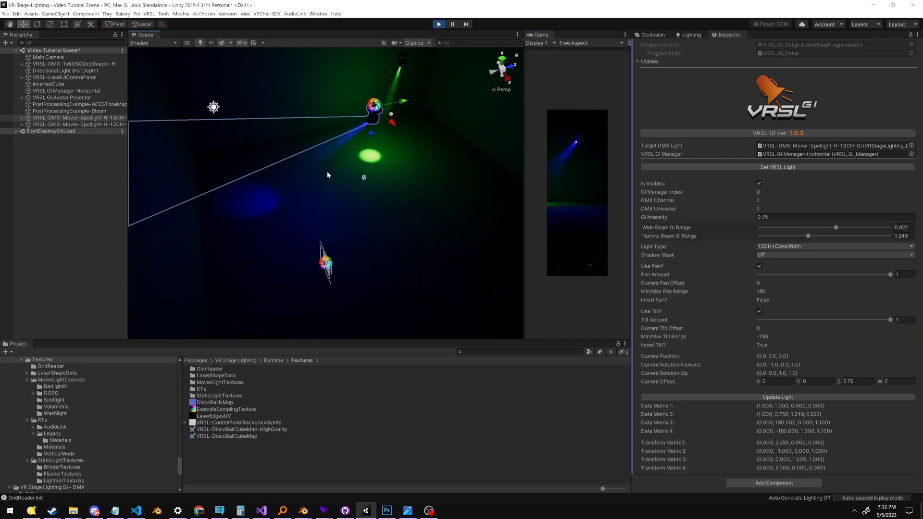
pyautogui.moveTo(388, 109); pyautogui.dragTo(363, 133, button='middle')
pyautogui.moveTo(604, 240); pyautogui.dragTo(604, 243, button='right')
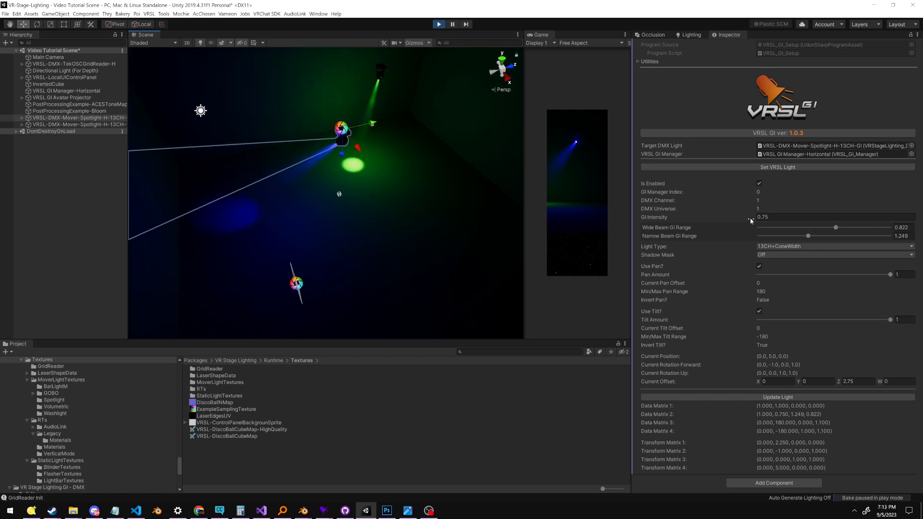
pyautogui.click(759, 267)
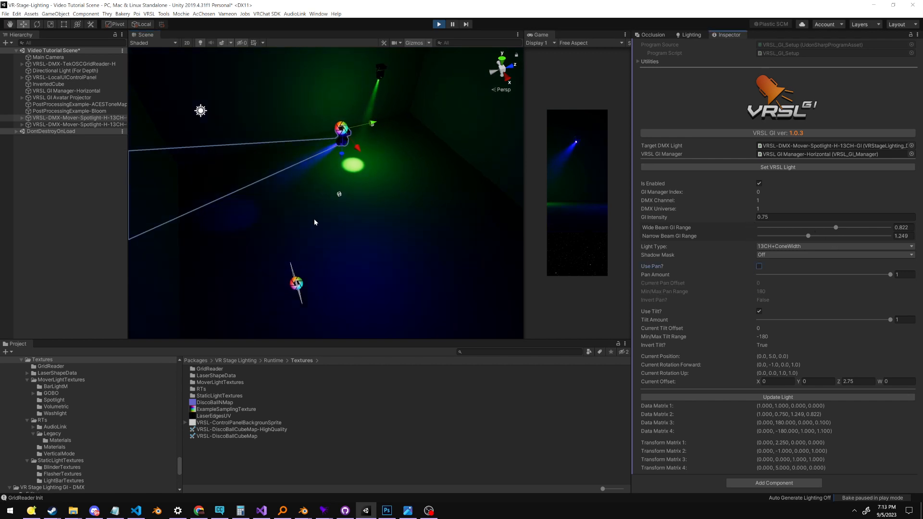
# Turn off Use Tilt in the first spotlight's VRSL_GI_Setup and inspect the GI on the room's surfaces
pyautogui.moveTo(315, 222); pyautogui.dragTo(320, 276, button='right')
pyautogui.moveTo(306, 70); pyautogui.dragTo(326, 136, button='middle')
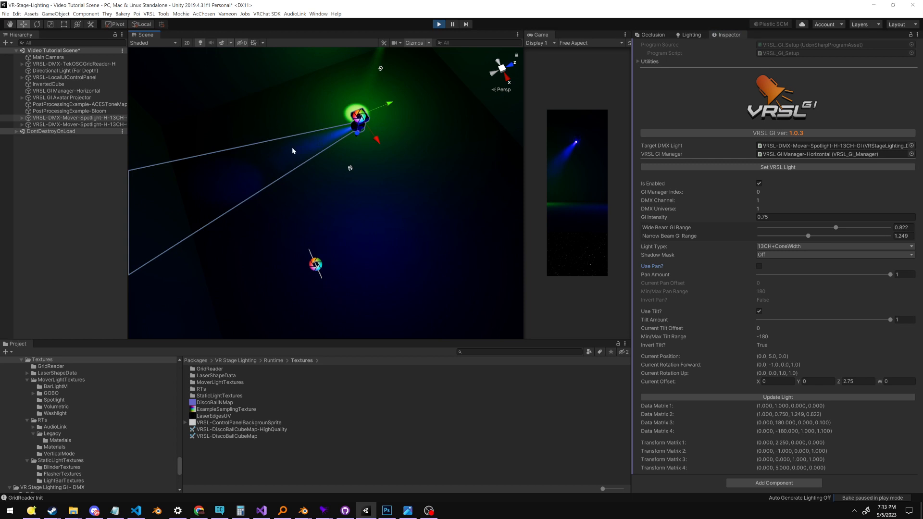
pyautogui.click(760, 312)
pyautogui.moveTo(402, 217); pyautogui.dragTo(395, 183, button='right')
pyautogui.moveTo(384, 186); pyautogui.dragTo(339, 148, button='middle')
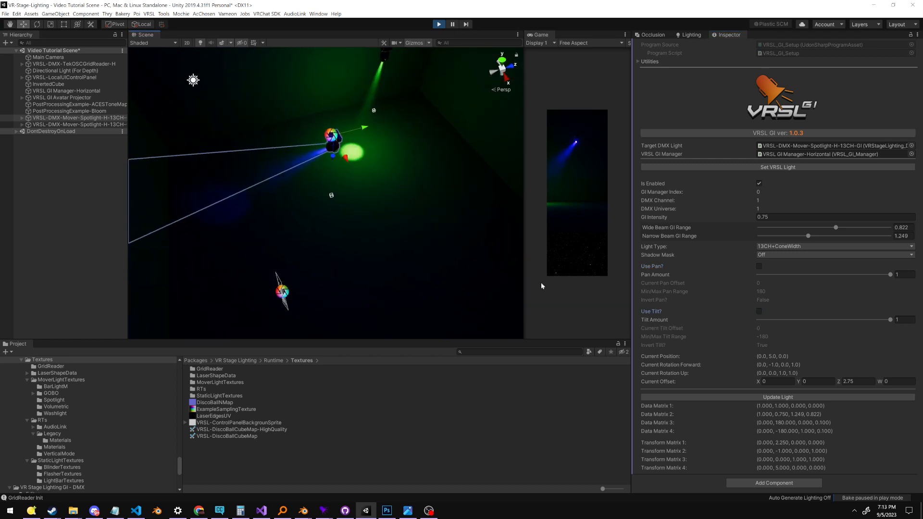
# Turn Use Tilt and Use Pan back on in the first spotlight's VRSL_GI_Setup
pyautogui.moveTo(436, 260); pyautogui.dragTo(428, 223, button='right')
pyautogui.moveTo(429, 222); pyautogui.dragTo(427, 207, button='middle')
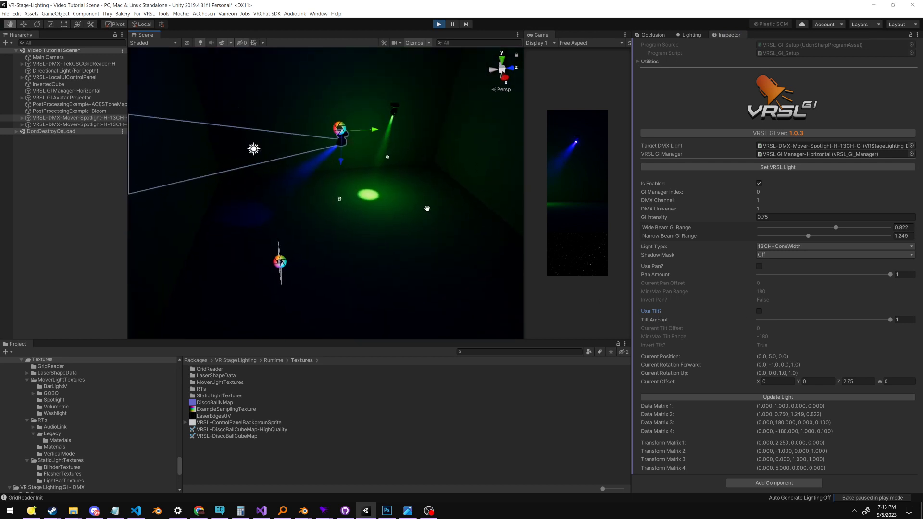
pyautogui.click(761, 311)
pyautogui.click(760, 267)
# Lower the first spotlight's Pan Amount to 0.14 and inspect its GI against the beam
pyautogui.moveTo(356, 242); pyautogui.dragTo(619, 191, button='right')
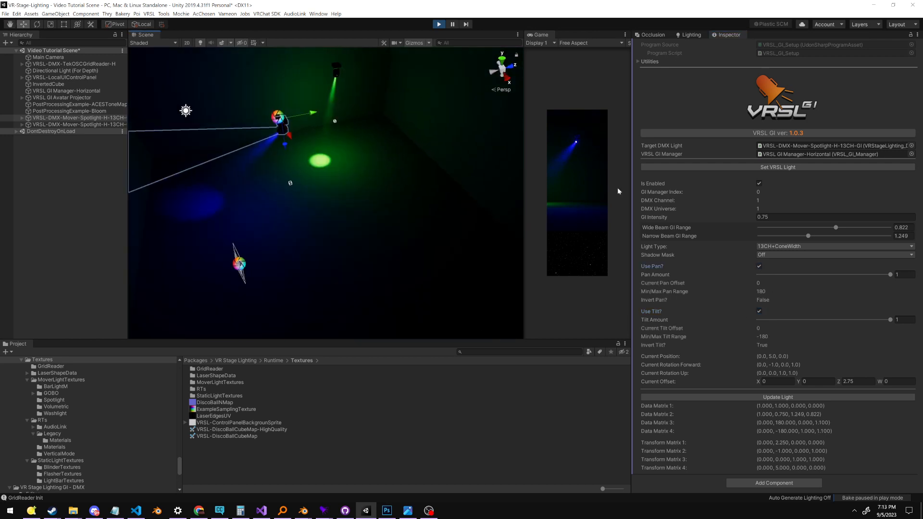
pyautogui.moveTo(431, 241); pyautogui.dragTo(427, 224, button='middle')
pyautogui.moveTo(457, 255); pyautogui.dragTo(425, 239, button='right')
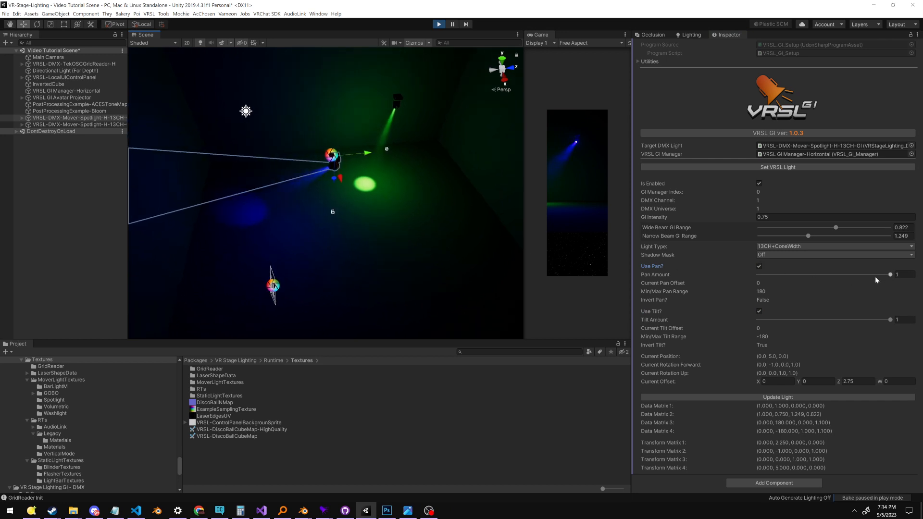
pyautogui.moveTo(890, 275); pyautogui.dragTo(786, 277)
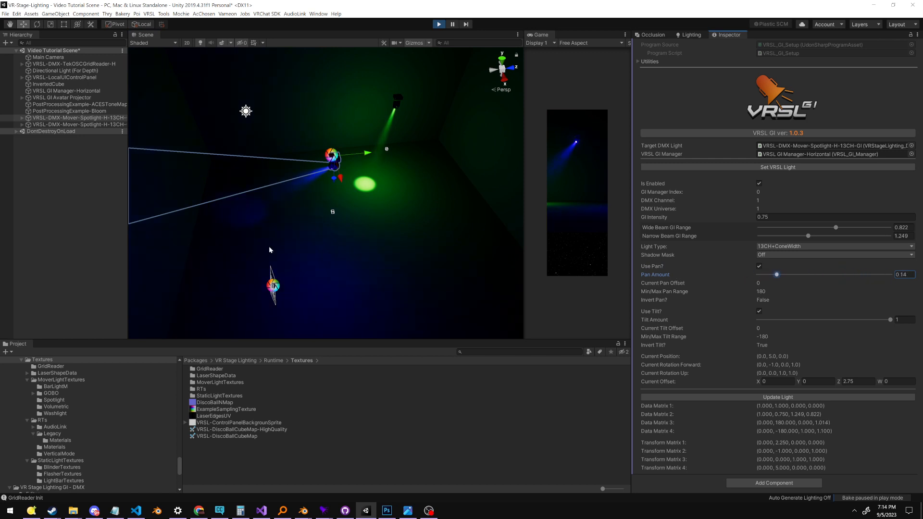
pyautogui.moveTo(259, 230)
pyautogui.mouseDown(button='right')
pyautogui.moveTo(167, 245)
pyautogui.moveTo(265, 217)
pyautogui.mouseUp(button='right')
pyautogui.scroll(5, 265, 218)
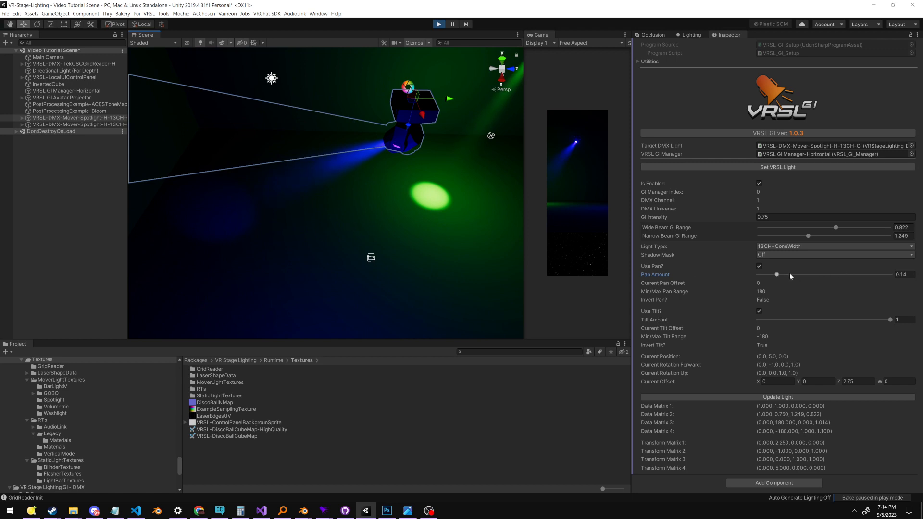
# Set both the Pan Amount and the Tilt Amount of the first spotlight's GI to 0.5
pyautogui.moveTo(789, 273); pyautogui.dragTo(825, 280)
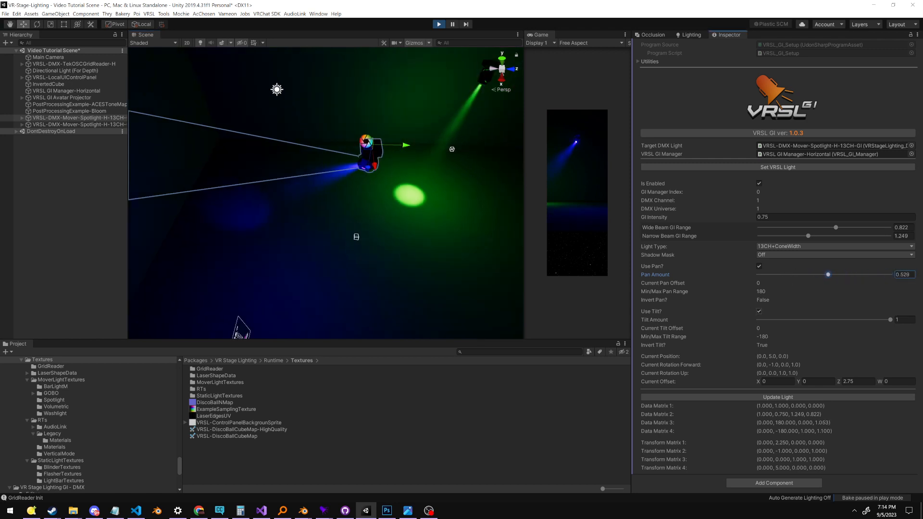
pyautogui.press('Tab')
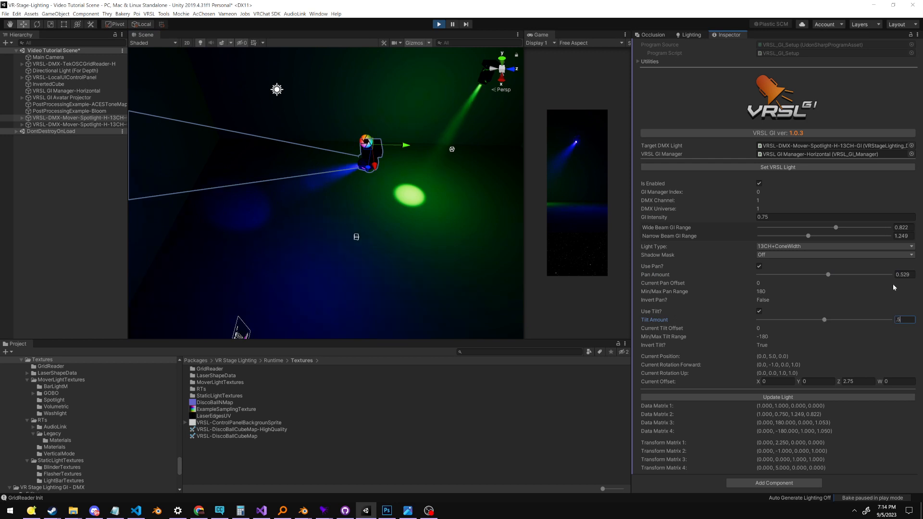
pyautogui.hotkey('shift', 'Tab')
# Test the reduced GI movement by adjusting the first spotlight's pan and tilt faders in Q Light Controller Plus
pyautogui.moveTo(379, 220); pyautogui.dragTo(378, 261, button='right')
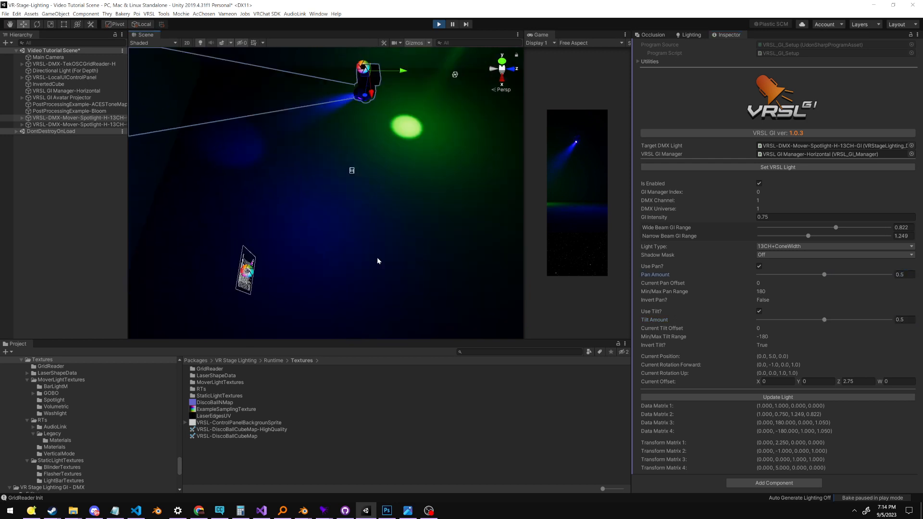
pyautogui.moveTo(674, 317); pyautogui.dragTo(654, 306)
pyautogui.click(763, 261)
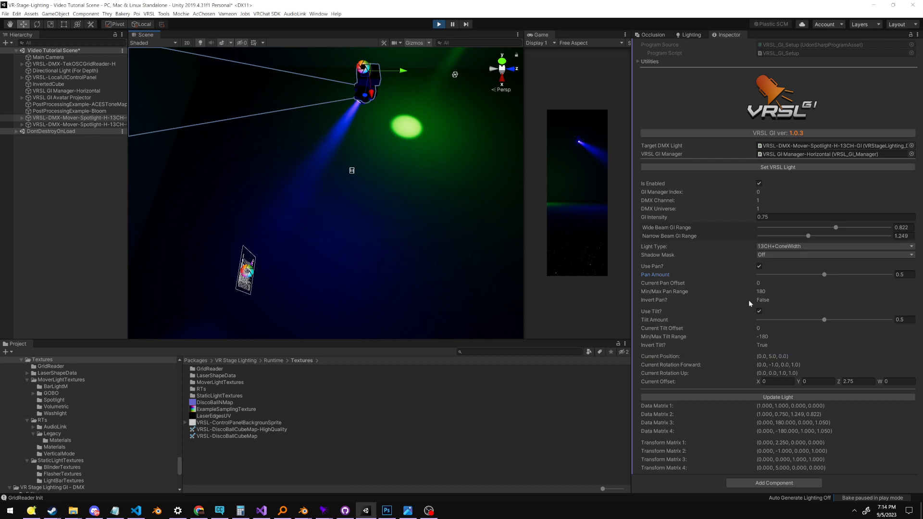
# Raise the first spotlight's Pan Amount to 1 and test it with the pan fader in Q Light Controller Plus
pyautogui.moveTo(824, 275); pyautogui.dragTo(905, 272)
pyautogui.hotkey('alt', 'Tab')
pyautogui.moveTo(658, 293); pyautogui.dragTo(652, 314)
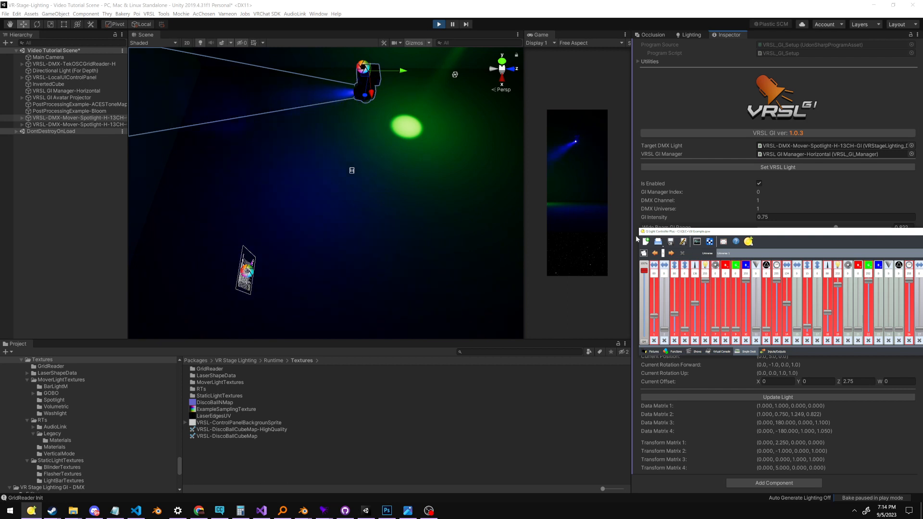
# Return to Unity and set the first spotlight's Pan Amount to 0 and Tilt Amount to 0.034
pyautogui.click(513, 250)
pyautogui.moveTo(824, 320); pyautogui.dragTo(759, 320)
pyautogui.click(826, 274)
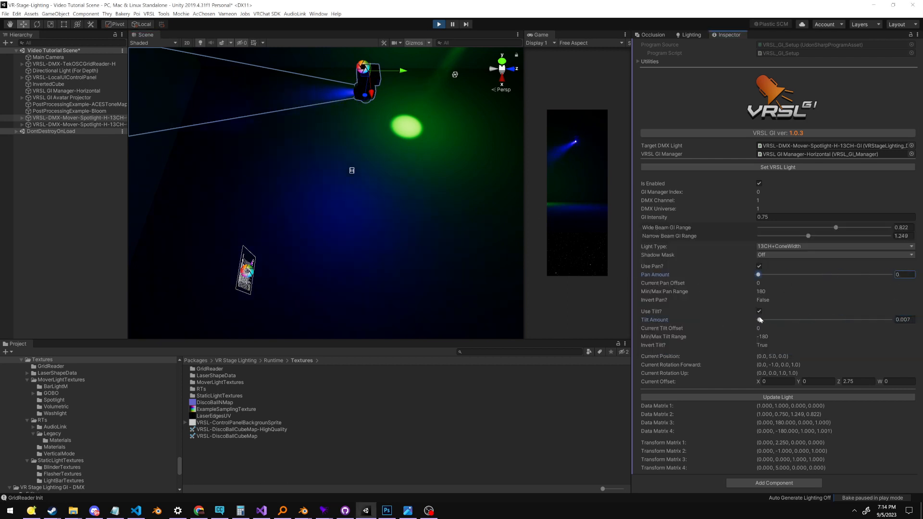
pyautogui.moveTo(760, 320); pyautogui.dragTo(762, 320)
# Adjust the first spotlight's pan and tilt faders in Q Light Controller Plus to aim its beam at the floor, then return to Unity
pyautogui.hotkey('alt', 'Tab')
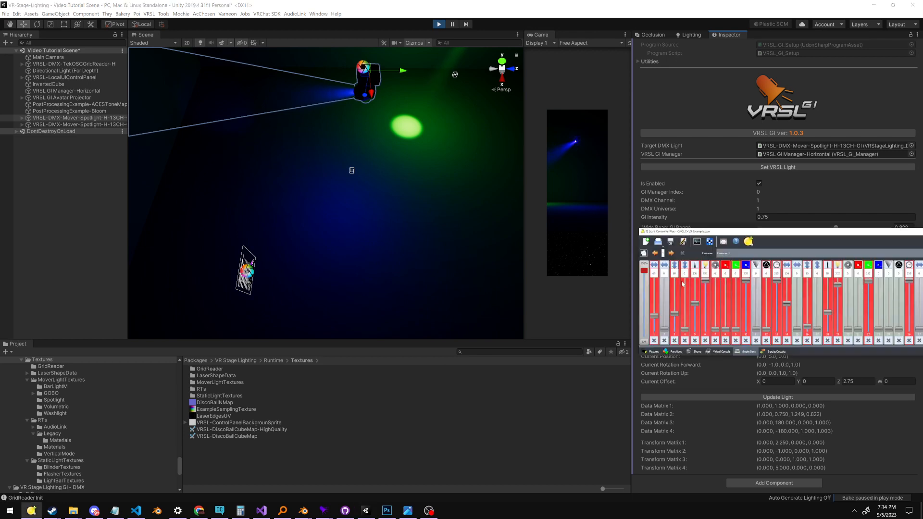
pyautogui.moveTo(651, 320); pyautogui.dragTo(654, 301)
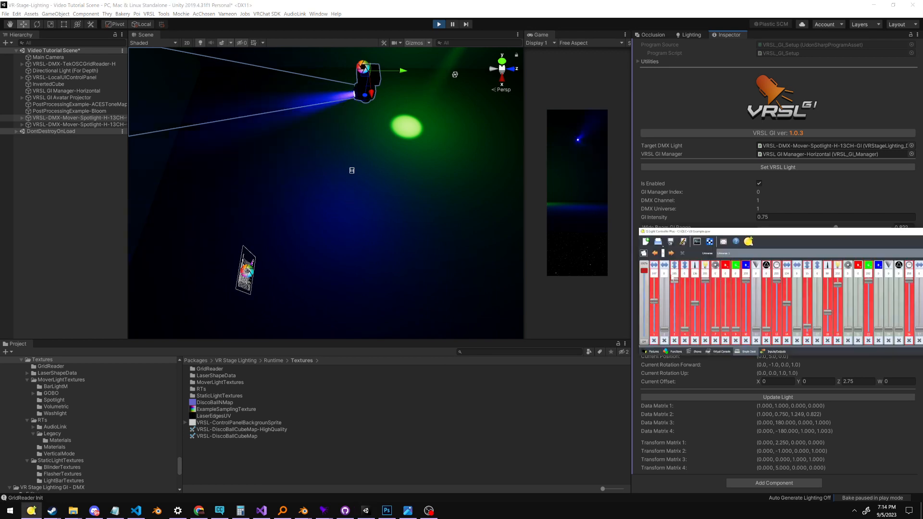
pyautogui.hotkey('alt', 'Tab')
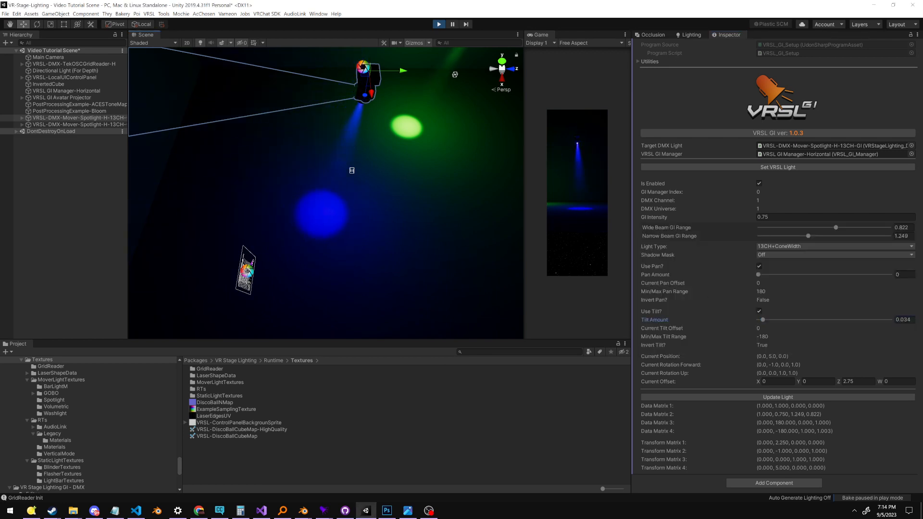
pyautogui.hotkey('alt', 'Tab')
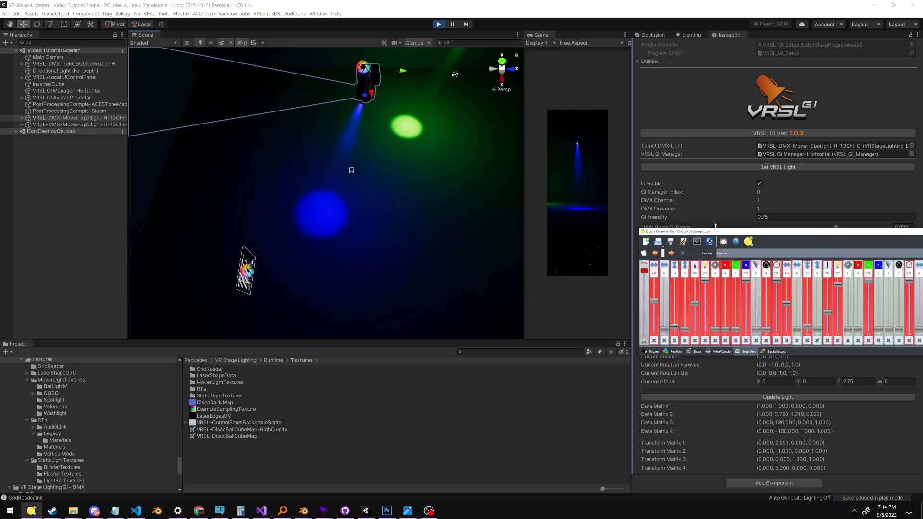
pyautogui.hotkey('alt', 'Tab')
# Set the first spotlight's Wide Beam GI Range to 0.358 and restore its Tilt Amount and Pan Amount to 1
pyautogui.moveTo(762, 229); pyautogui.dragTo(864, 231)
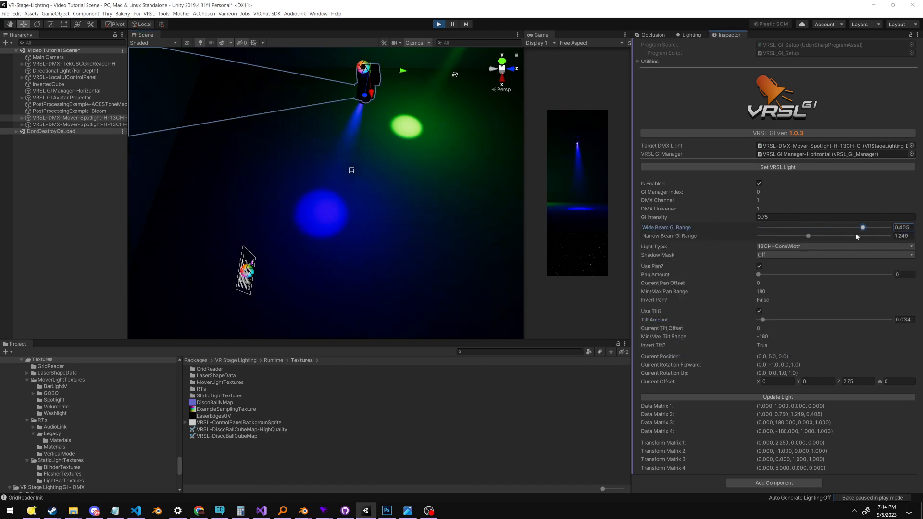
pyautogui.moveTo(762, 319); pyautogui.dragTo(914, 314)
pyautogui.moveTo(873, 276); pyautogui.dragTo(915, 279)
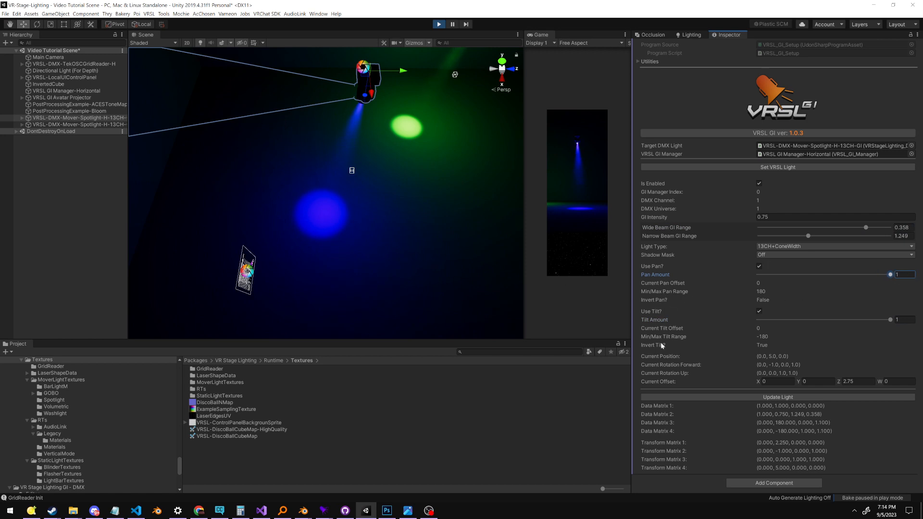
# Compare the fixture's Movement Settings in VR Stage Lighting_DMX_Static with the pan and tilt offset, range and invert values in VRSL_GI_Setup
pyautogui.scroll(15, 664, 304)
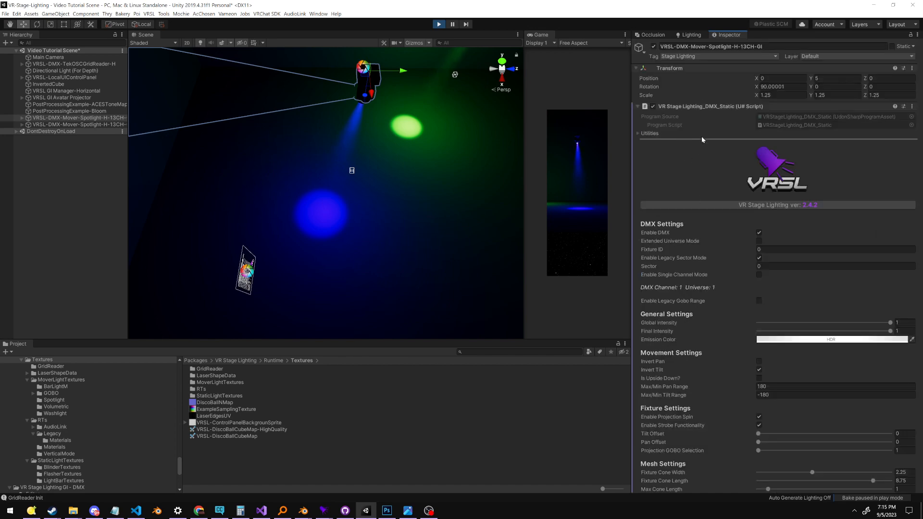
pyautogui.scroll(-3, 676, 163)
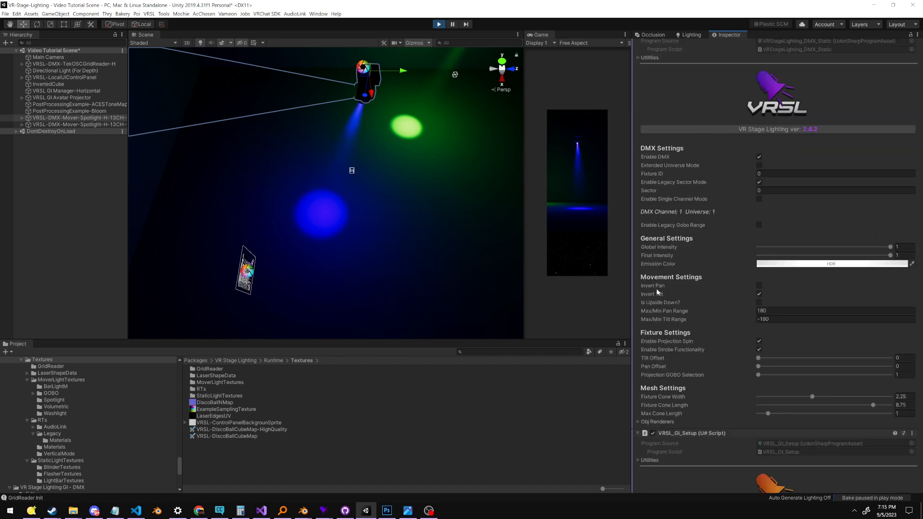
pyautogui.scroll(-15, 656, 288)
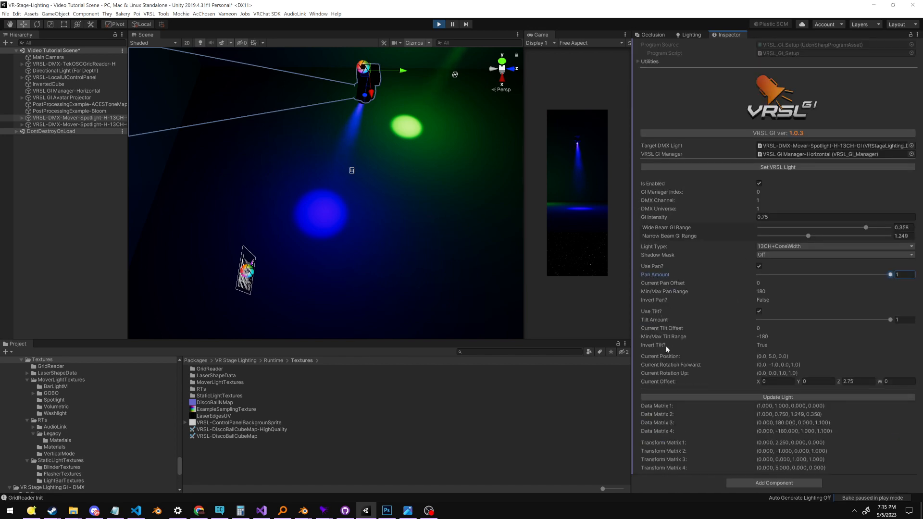
pyautogui.scroll(12, 686, 152)
pyautogui.scroll(-12, 711, 130)
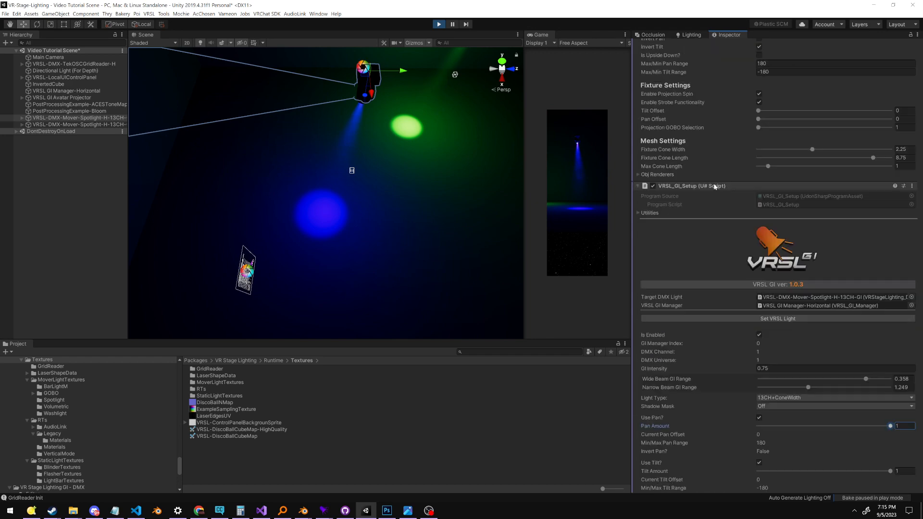
pyautogui.scroll(15, 729, 192)
pyautogui.scroll(-10, 735, 230)
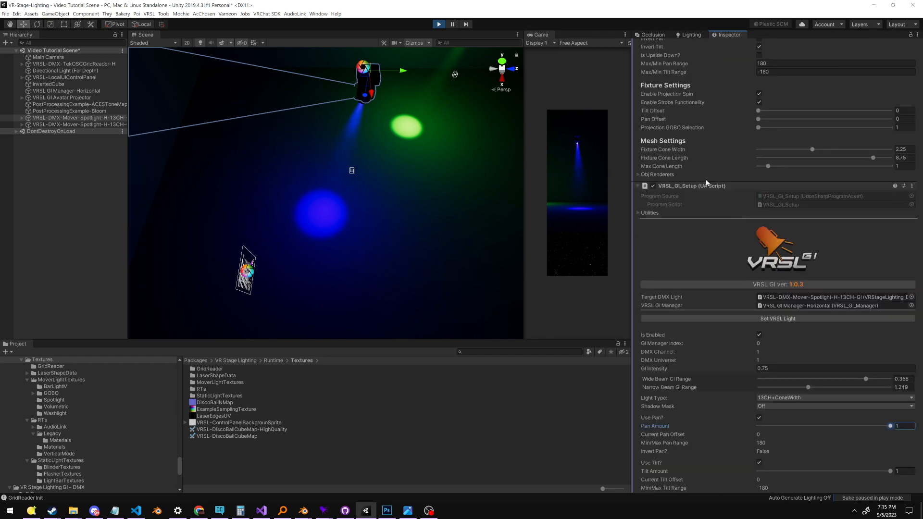
pyautogui.scroll(-6, 699, 240)
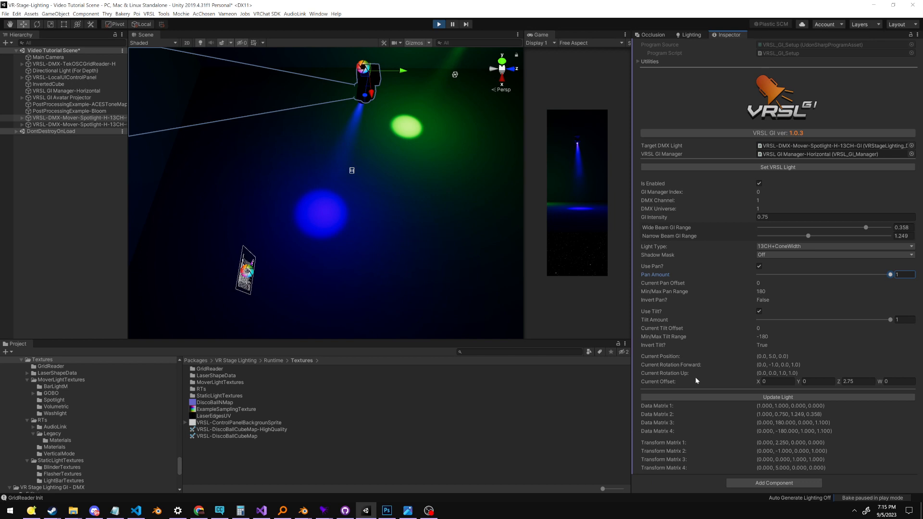
# Lower the first spotlight's pan fader to its minimum in Q Light Controller Plus, then return to Unity
pyautogui.keyDown('alt'); pyautogui.moveTo(445, 267); pyautogui.dragTo(436, 234); pyautogui.keyUp('alt')
pyautogui.moveTo(436, 234); pyautogui.dragTo(452, 288, button='middle')
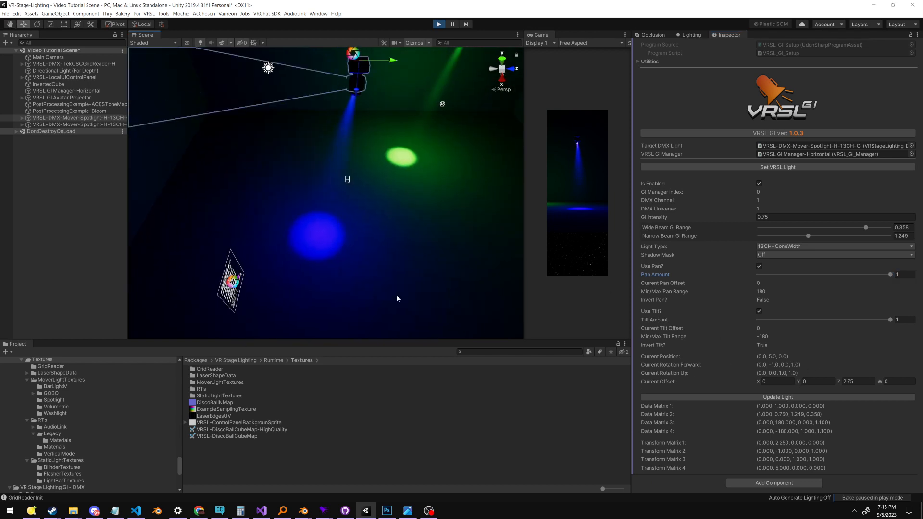
pyautogui.moveTo(391, 205); pyautogui.dragTo(385, 254, button='middle')
pyautogui.scroll(3, 370, 284)
pyautogui.scroll(-3, 385, 254)
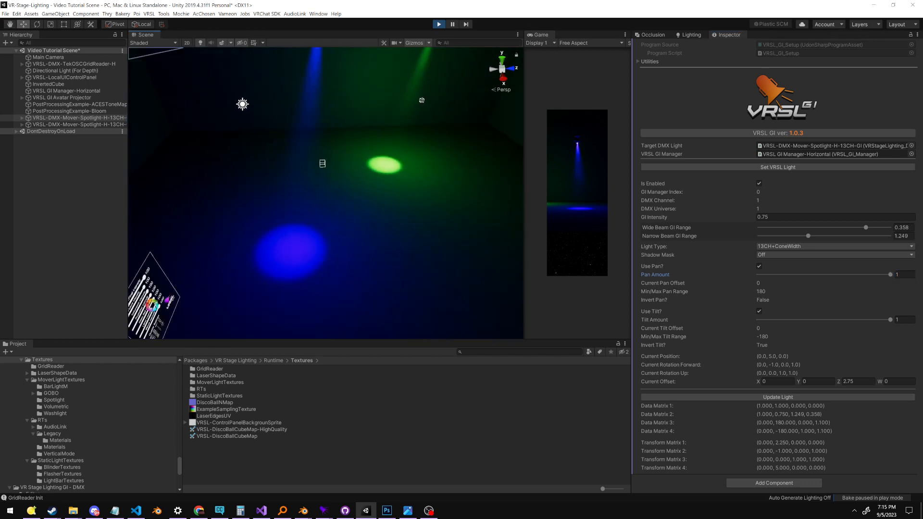
pyautogui.click(795, 265)
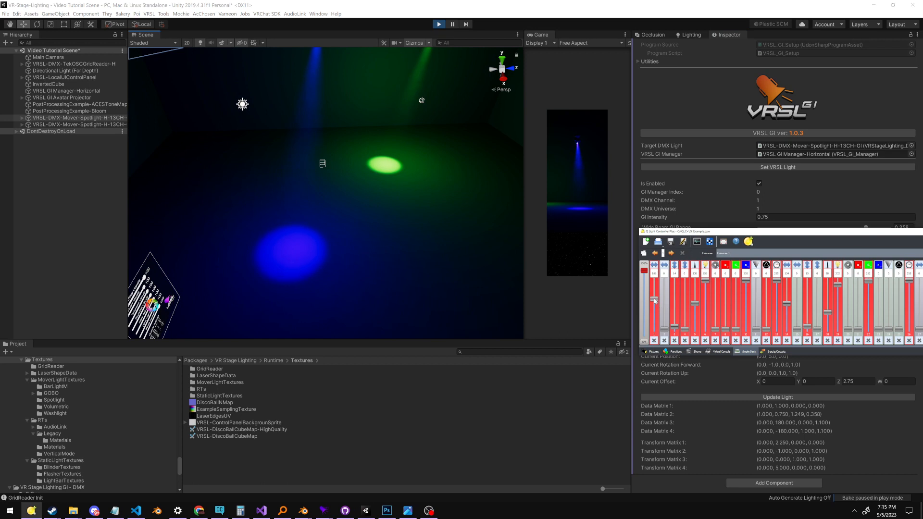
pyautogui.click(356, 222)
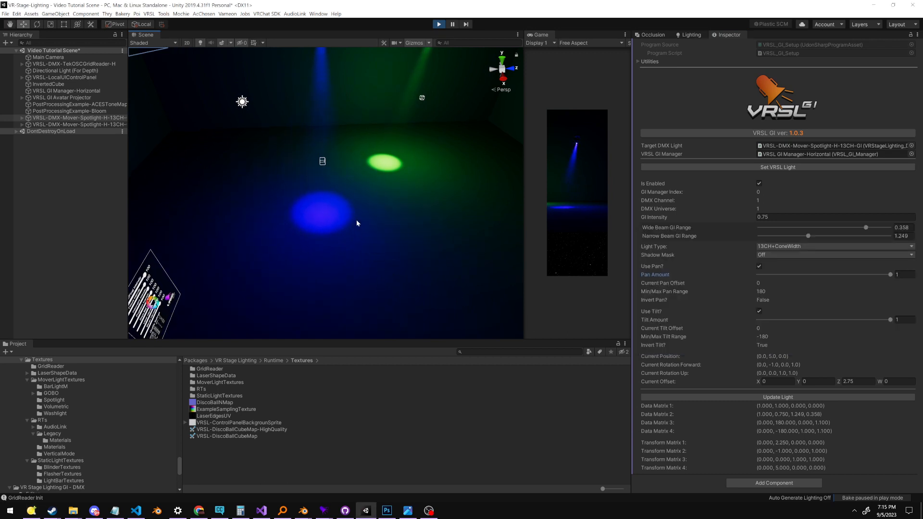
# Lower the first spotlight's tilt fader to its minimum in Q Light Controller Plus to point the beam straight down, then return to Unity
pyautogui.moveTo(357, 222); pyautogui.dragTo(367, 273, button='middle')
pyautogui.moveTo(201, 257); pyautogui.dragTo(303, 251, button='right')
pyautogui.moveTo(303, 251); pyautogui.dragTo(452, 221, button='middle')
pyautogui.moveTo(335, 246); pyautogui.dragTo(413, 209, button='right')
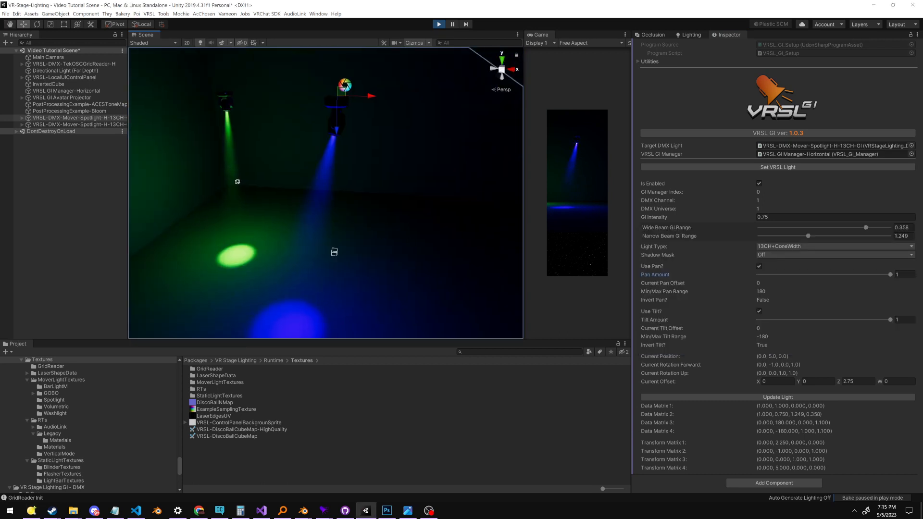
pyautogui.click(725, 257)
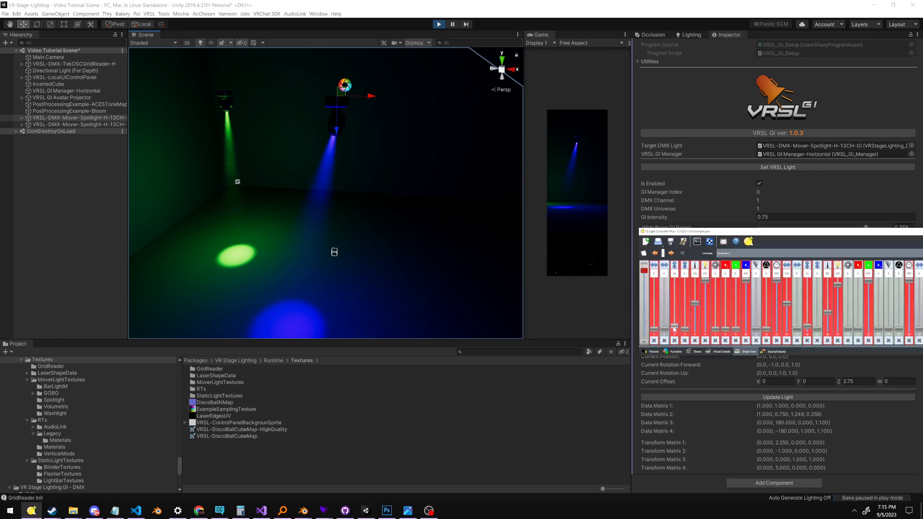
pyautogui.click(358, 201)
# Examine from several angles how both spotlights' beams and GI light fall on the floor and walls
pyautogui.moveTo(357, 317); pyautogui.dragTo(312, 250, button='middle')
pyautogui.moveTo(380, 284); pyautogui.dragTo(326, 225, button='right')
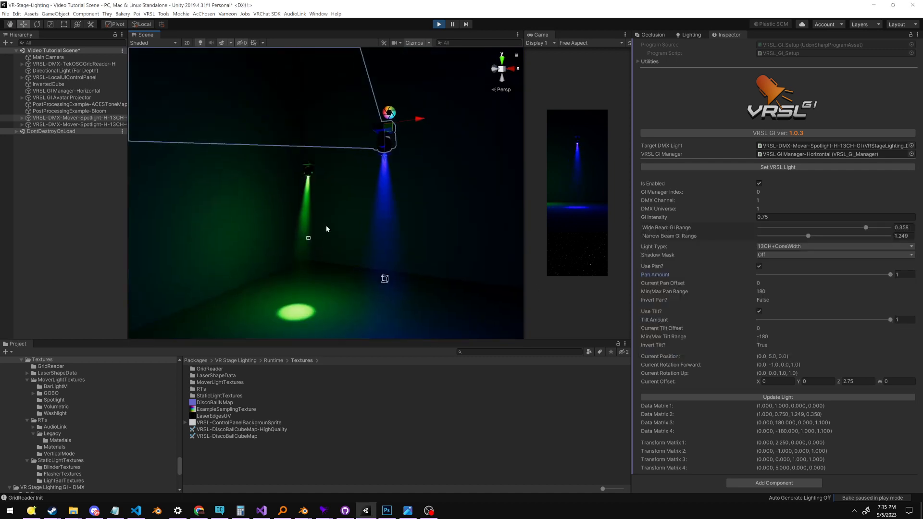
pyautogui.hotkey('alt', 'Tab')
pyautogui.moveTo(436, 294); pyautogui.dragTo(411, 333, button='right')
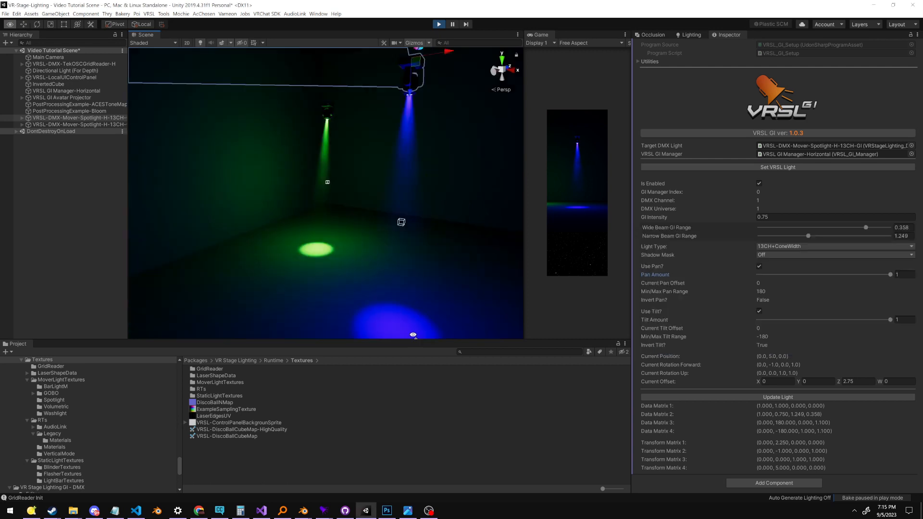
pyautogui.moveTo(411, 332); pyautogui.dragTo(370, 262, button='middle')
pyautogui.scroll(3, 370, 219)
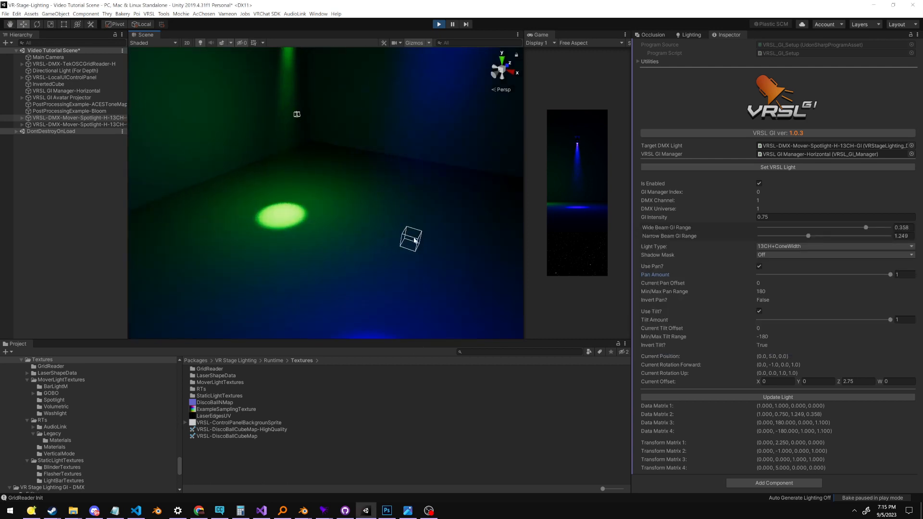
pyautogui.scroll(-5, 351, 290)
pyautogui.moveTo(364, 301); pyautogui.dragTo(245, 281, button='right')
pyautogui.moveTo(409, 235); pyautogui.dragTo(324, 241, button='middle')
pyautogui.scroll(-3, 315, 204)
pyautogui.scroll(3, 349, 238)
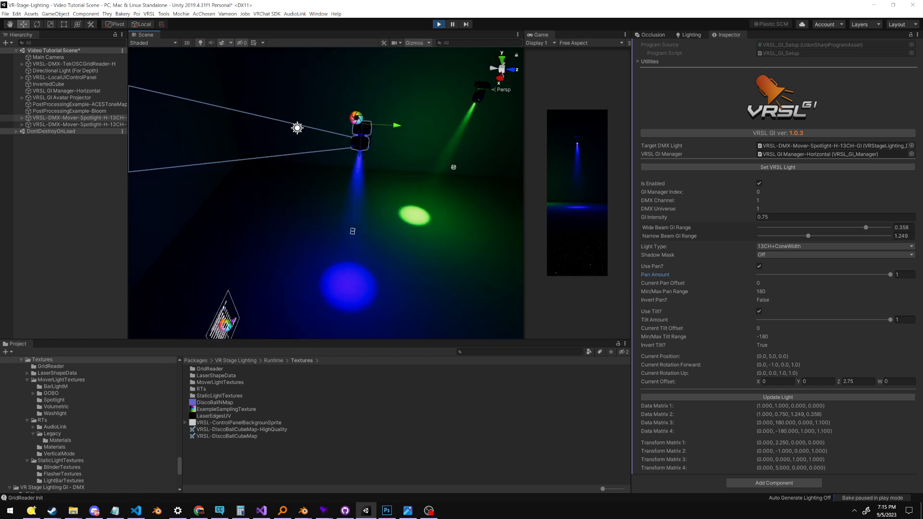
pyautogui.moveTo(382, 249); pyautogui.dragTo(415, 237, button='right')
pyautogui.moveTo(415, 238); pyautogui.dragTo(411, 237, button='middle')
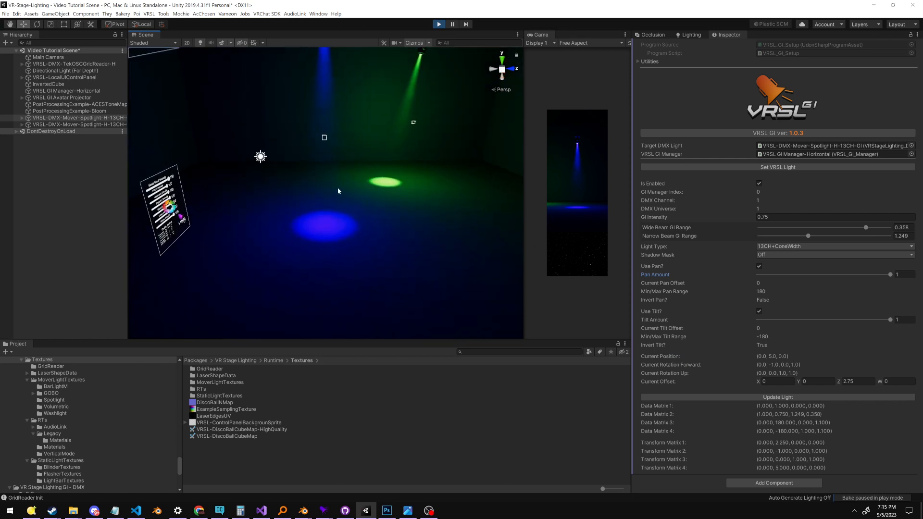
pyautogui.moveTo(337, 187); pyautogui.dragTo(332, 193, button='middle')
pyautogui.moveTo(316, 125); pyautogui.dragTo(334, 147, button='middle')
# Lower the first spotlight's cone width fader to its minimum in Q Light Controller Plus to narrow the beam, then return to Unity
pyautogui.moveTo(922, 230); pyautogui.dragTo(834, 229)
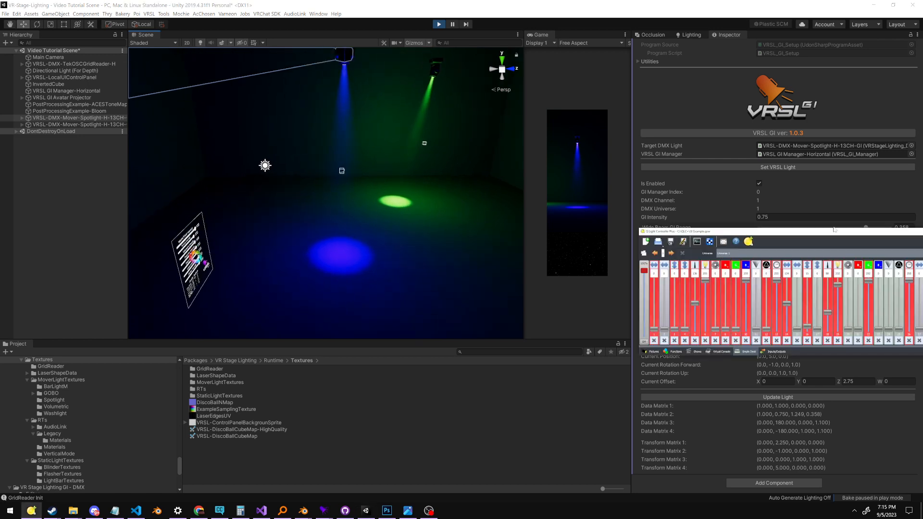
pyautogui.moveTo(697, 304); pyautogui.dragTo(700, 345)
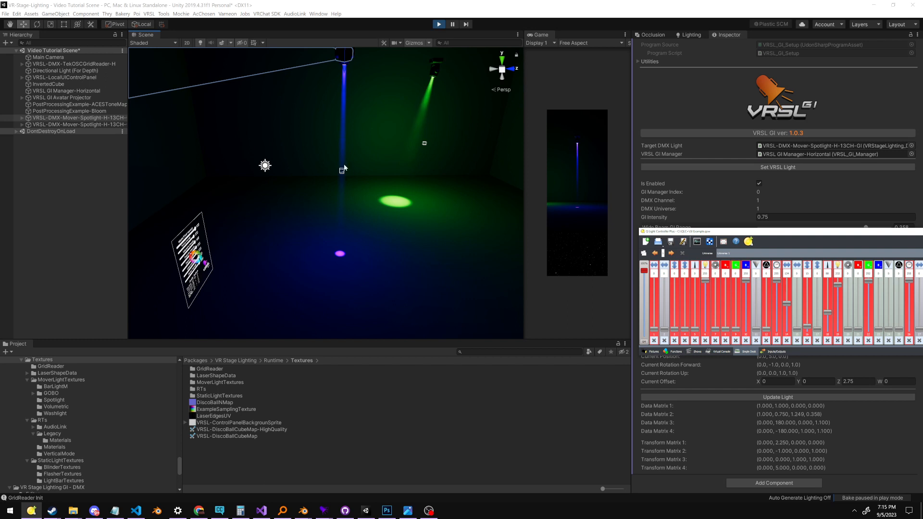
pyautogui.click(612, 326)
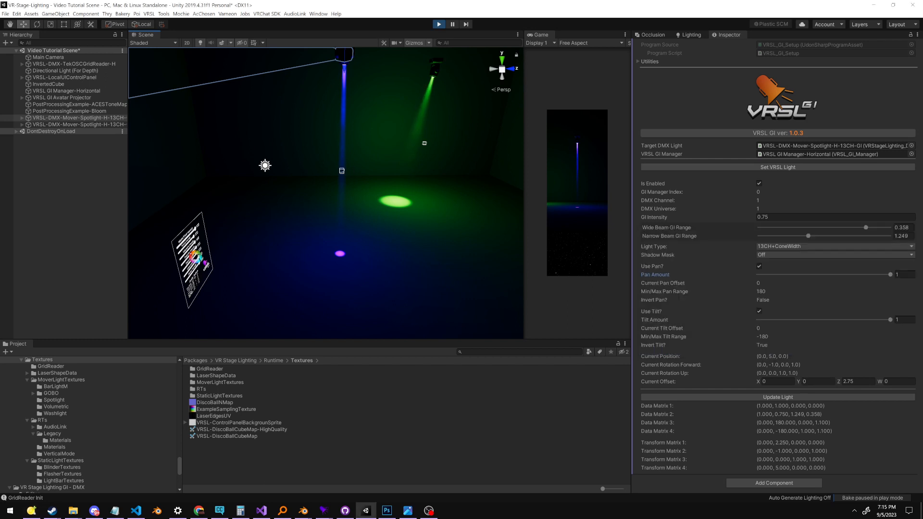
# Set the first spotlight's Current Offset Z to 0 and inspect the GI light on the fixture's housing and the floor
pyautogui.click(849, 383)
pyautogui.moveTo(423, 225); pyautogui.dragTo(432, 195, button='right')
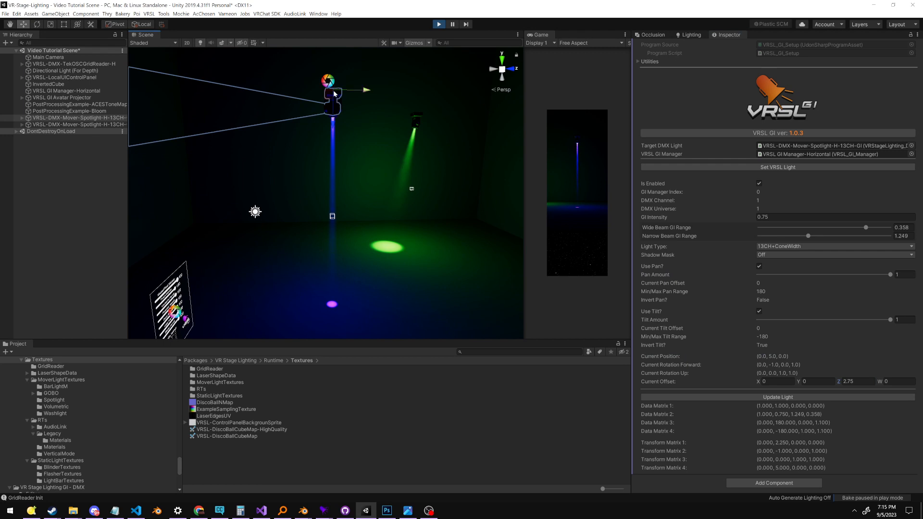
pyautogui.click(855, 382)
pyautogui.write('0')
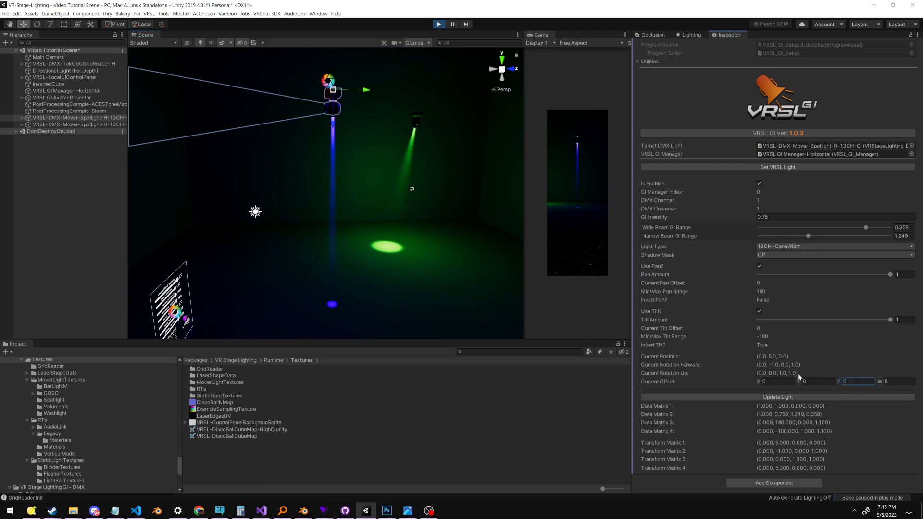
pyautogui.moveTo(338, 79); pyautogui.dragTo(338, 151, button='middle')
pyautogui.scroll(8, 338, 151)
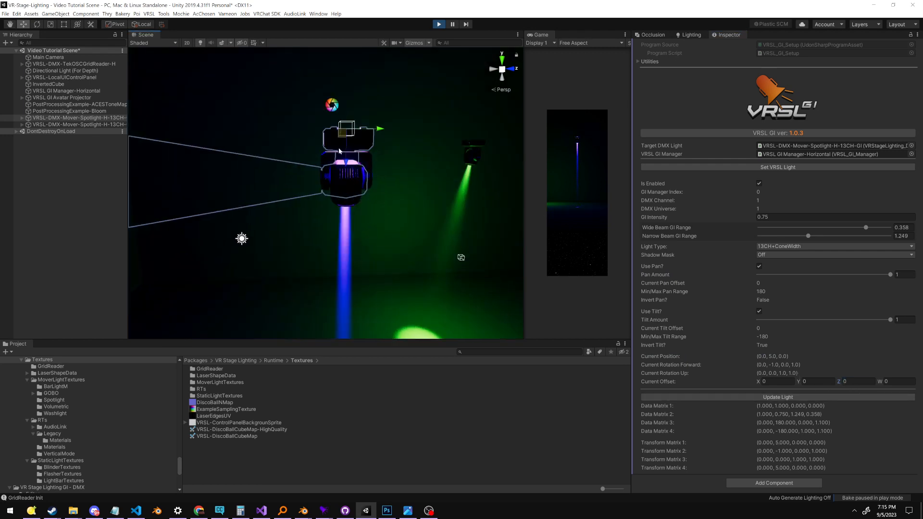
pyautogui.keyDown('alt'); pyautogui.moveTo(339, 151); pyautogui.dragTo(357, 268); pyautogui.keyUp('alt')
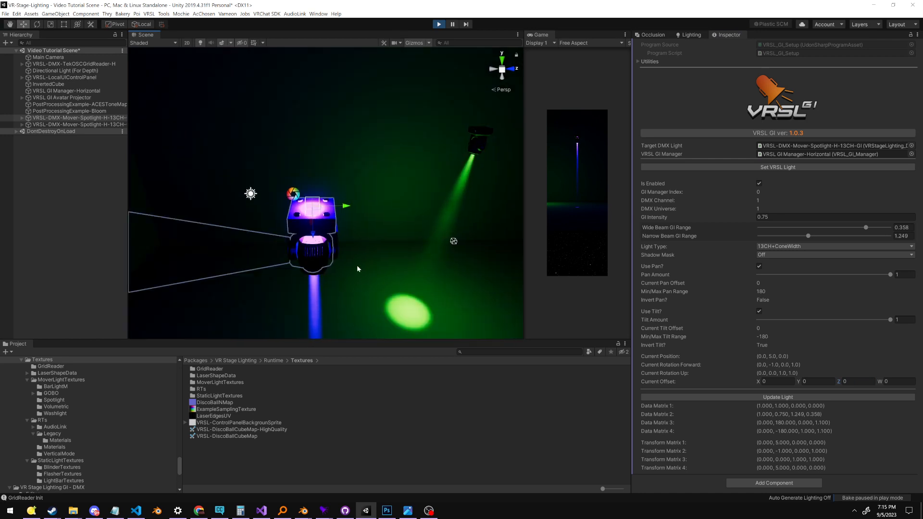
pyautogui.scroll(-6, 358, 269)
pyautogui.moveTo(443, 330); pyautogui.dragTo(436, 259, button='middle')
# Restore the first spotlight's Current Offset Z to 2.75 and view the GI light on the floor
pyautogui.click(858, 381)
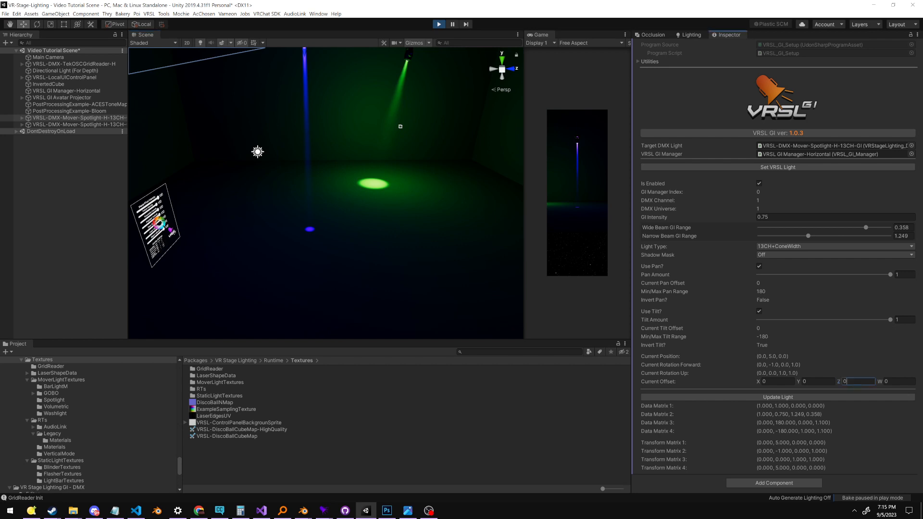
pyautogui.write('2.75')
pyautogui.moveTo(307, 157); pyautogui.dragTo(346, 169, button='middle')
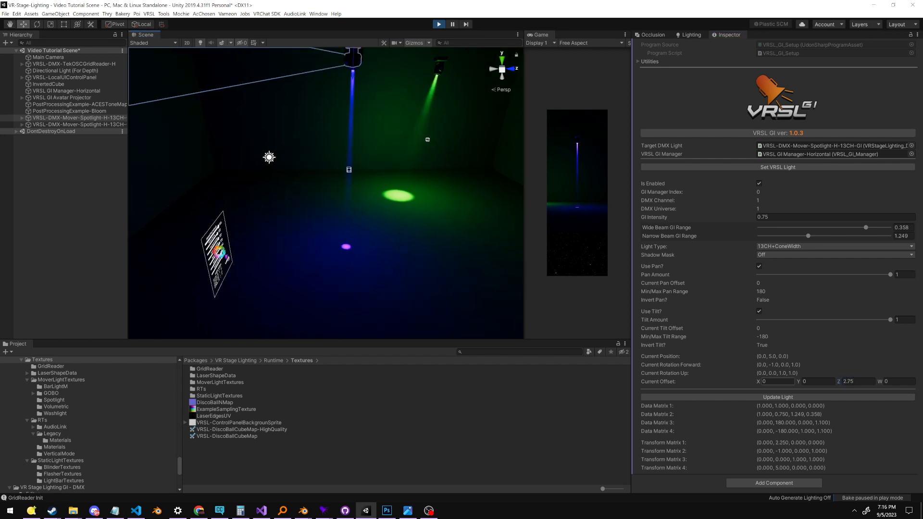
# Try a Current Offset Z of -4.14 on the first spotlight, then set it to 2.15
pyautogui.click(801, 383)
pyautogui.press('Tab')
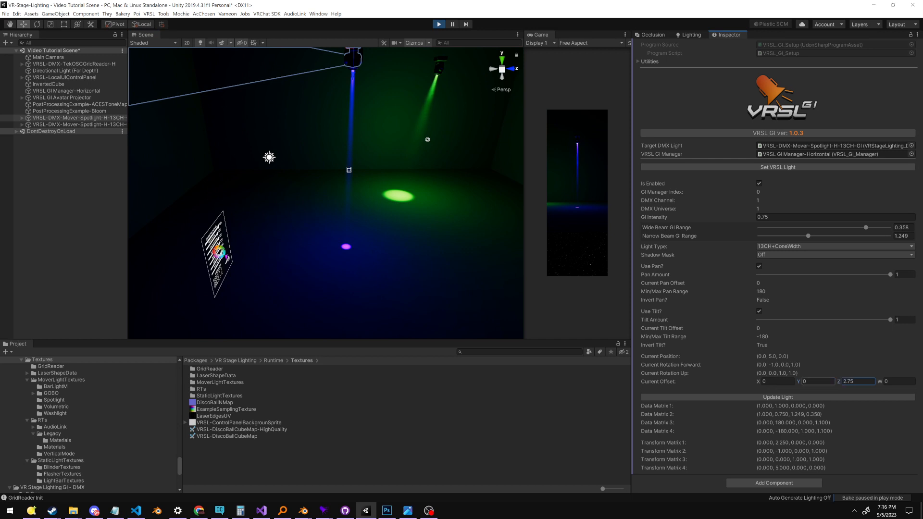
pyautogui.write('-4.14')
pyautogui.click(852, 381)
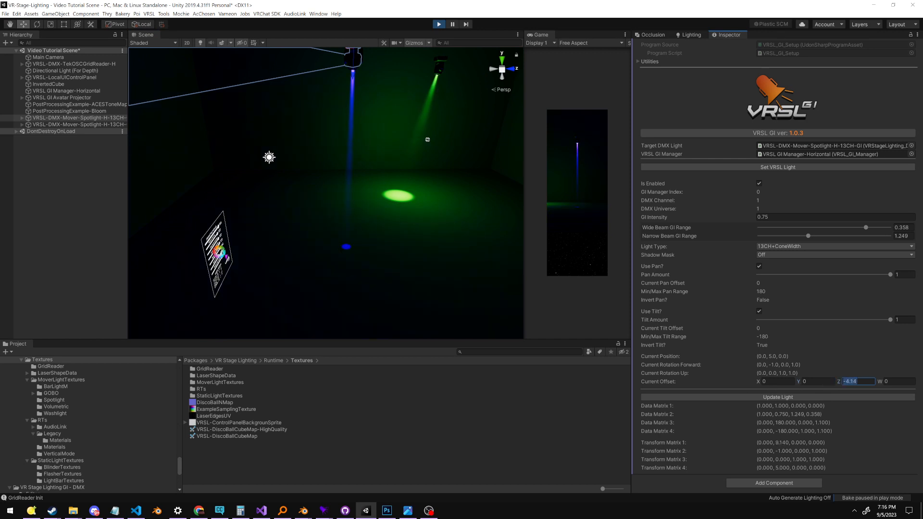
pyautogui.write('2.15')
# Set the first spotlight's Current Offset Y to 1 and X to 0.1, and view the shifted GI light position
pyautogui.click(801, 382)
pyautogui.write('1')
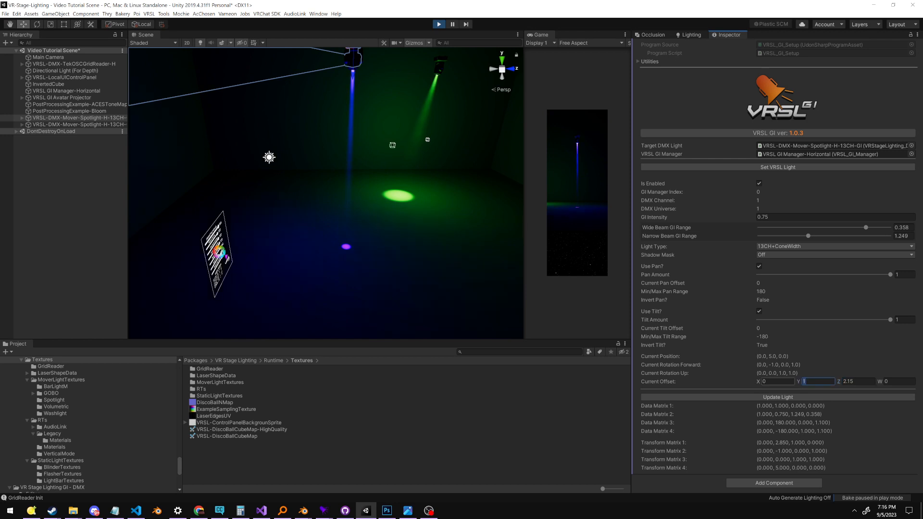
pyautogui.hotkey('shift', 'Tab')
pyautogui.write('1')
pyautogui.press('BackSpace')
pyautogui.write('355')
pyautogui.press('BackSpace')
pyautogui.press('BackSpace')
pyautogui.press('BackSpace')
pyautogui.write('0.1')
pyautogui.moveTo(496, 259); pyautogui.dragTo(368, 120, button='right')
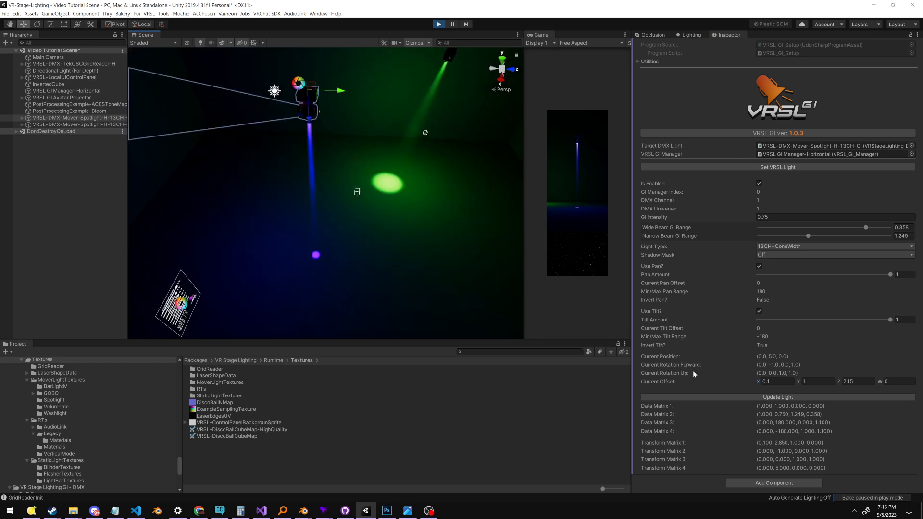
# Reset the first spotlight's Current Offset X and Y to 0
pyautogui.click(769, 380)
pyautogui.write('0')
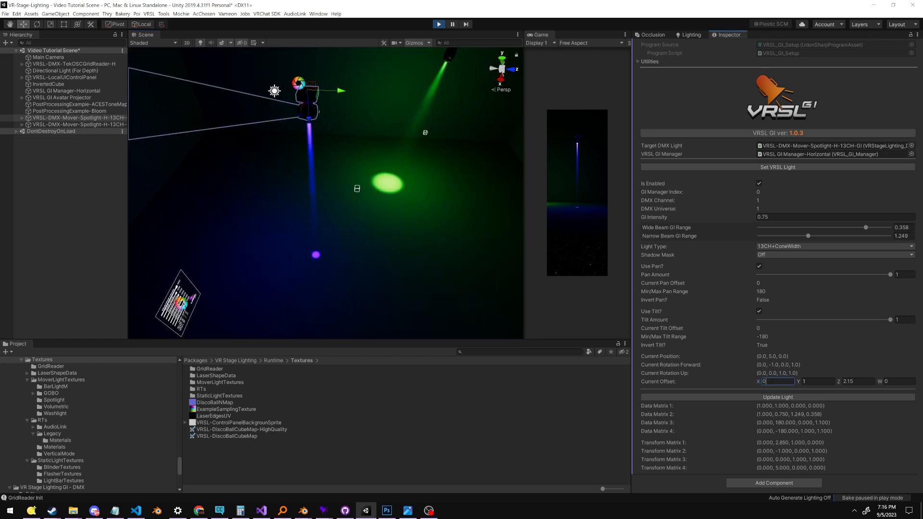
pyautogui.click(803, 382)
pyautogui.write('0')
pyautogui.moveTo(367, 272); pyautogui.dragTo(376, 277, button='right')
pyautogui.moveTo(361, 272); pyautogui.dragTo(390, 275, button='middle')
pyautogui.moveTo(416, 292); pyautogui.dragTo(429, 252, button='right')
# Return the first spotlight's Current Offset Z to 2.75
pyautogui.click(850, 382)
pyautogui.click(667, 354)
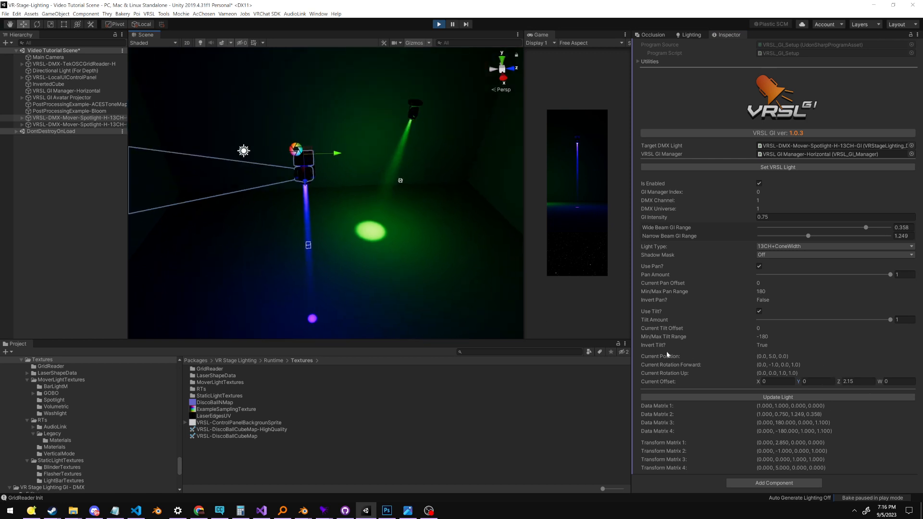
pyautogui.moveTo(394, 250); pyautogui.dragTo(399, 197, button='middle')
pyautogui.click(851, 382)
pyautogui.write('2.75')
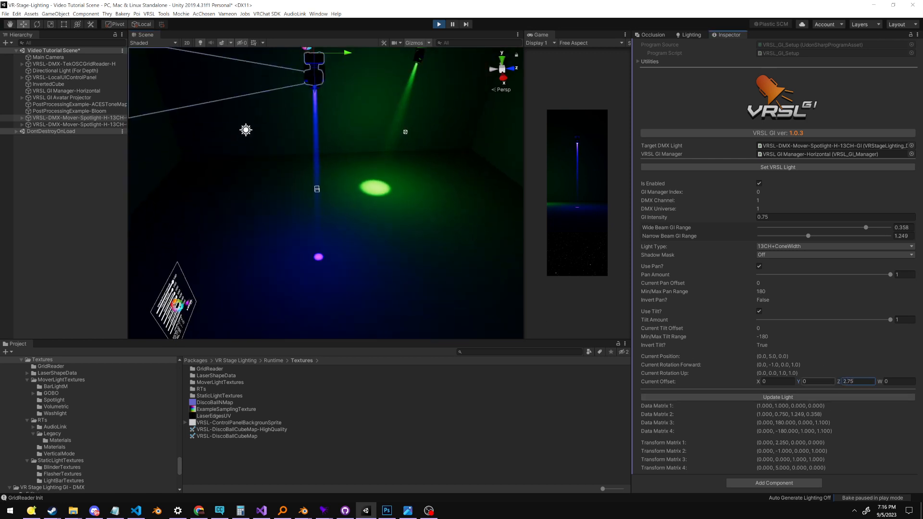
pyautogui.press('Return')
# Move the first spotlight's GI source closer to the floor with a Current Offset Z of 3.4
pyautogui.moveTo(291, 251); pyautogui.dragTo(346, 250, button='middle')
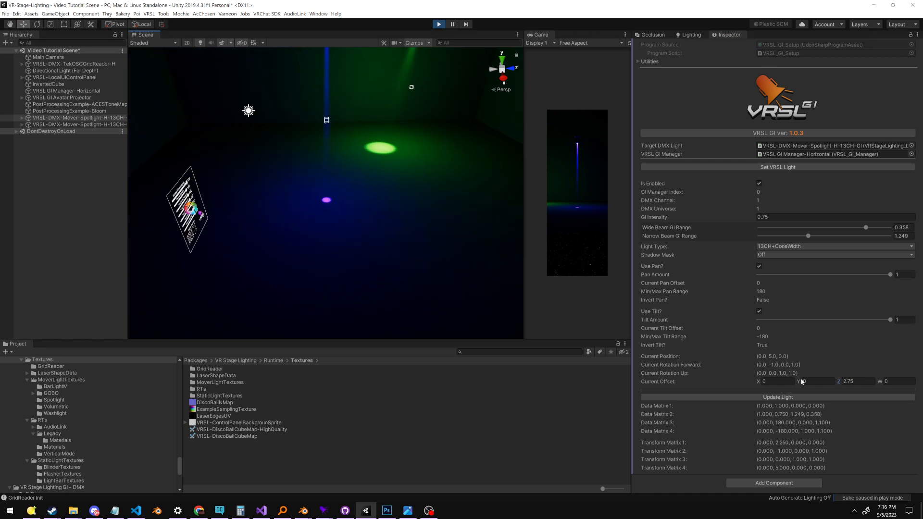
pyautogui.click(847, 382)
pyautogui.write('3.4')
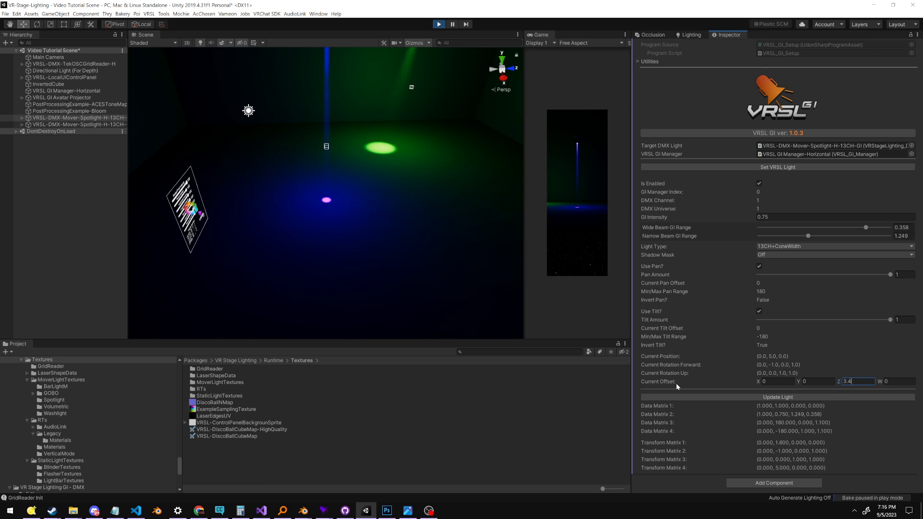
# Set the first spotlight's Current Offset Z to 8 and view where the GI source sits relative to the floor
pyautogui.press('BackSpace')
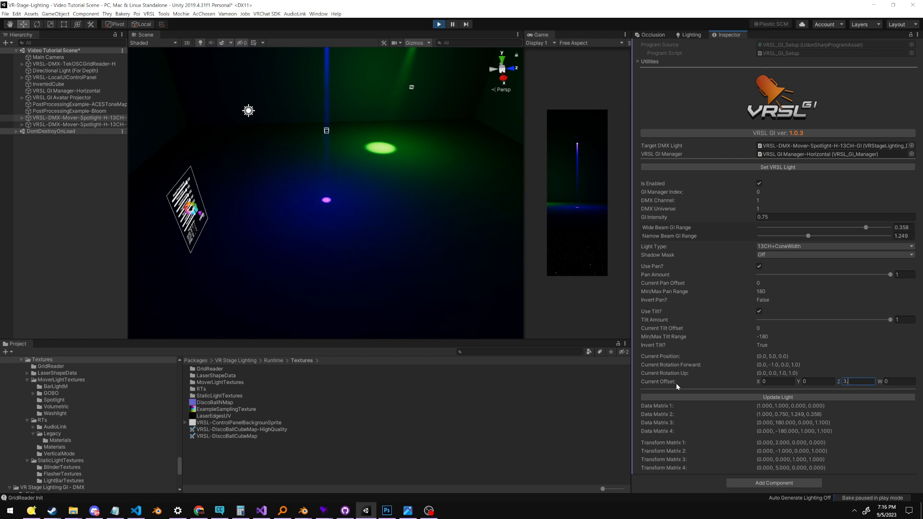
pyautogui.press('BackSpace')
pyautogui.write('8')
pyautogui.moveTo(218, 288); pyautogui.dragTo(252, 216, button='middle')
pyautogui.moveTo(354, 149); pyautogui.dragTo(353, 163, button='middle')
pyautogui.moveTo(363, 232); pyautogui.dragTo(368, 156, button='right')
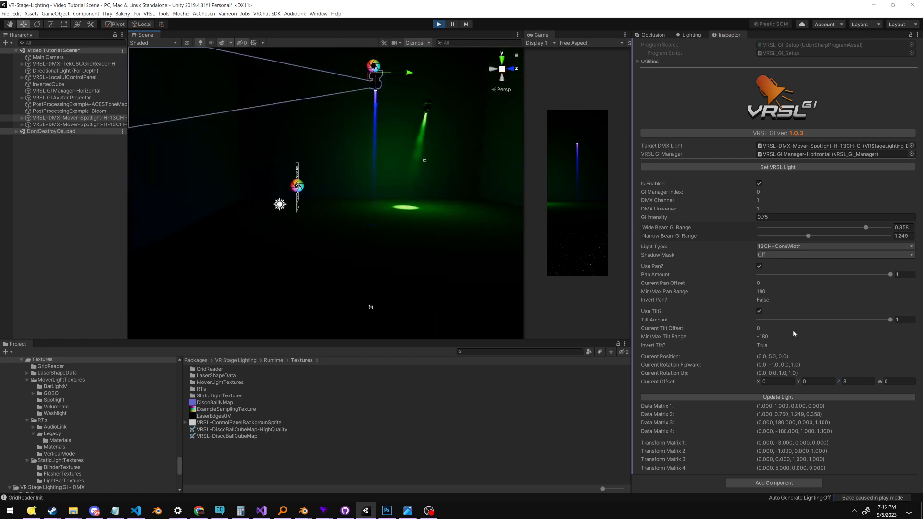
# Return the first spotlight's Current Offset Z to 2.75
pyautogui.click(855, 381)
pyautogui.write('2.75')
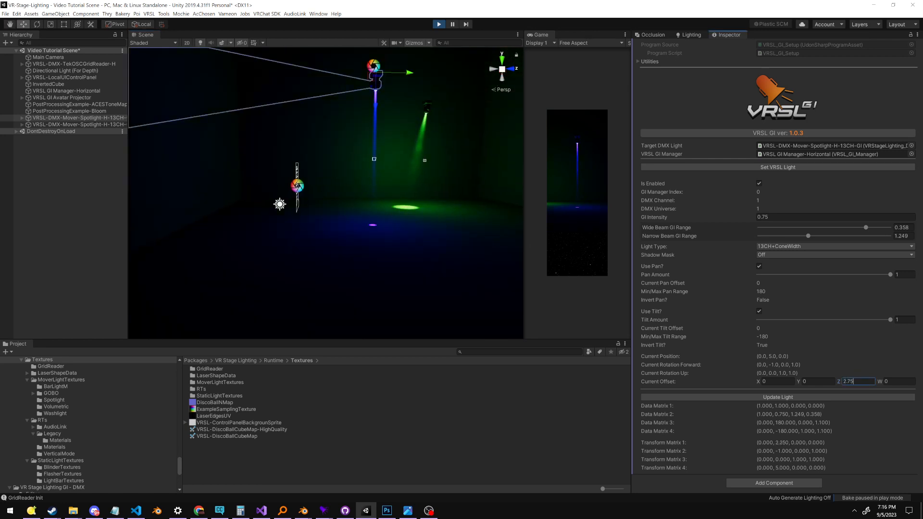
pyautogui.moveTo(424, 245); pyautogui.dragTo(463, 255, button='middle')
pyautogui.moveTo(462, 255); pyautogui.dragTo(465, 272, button='right')
pyautogui.moveTo(479, 272); pyautogui.dragTo(431, 294, button='middle')
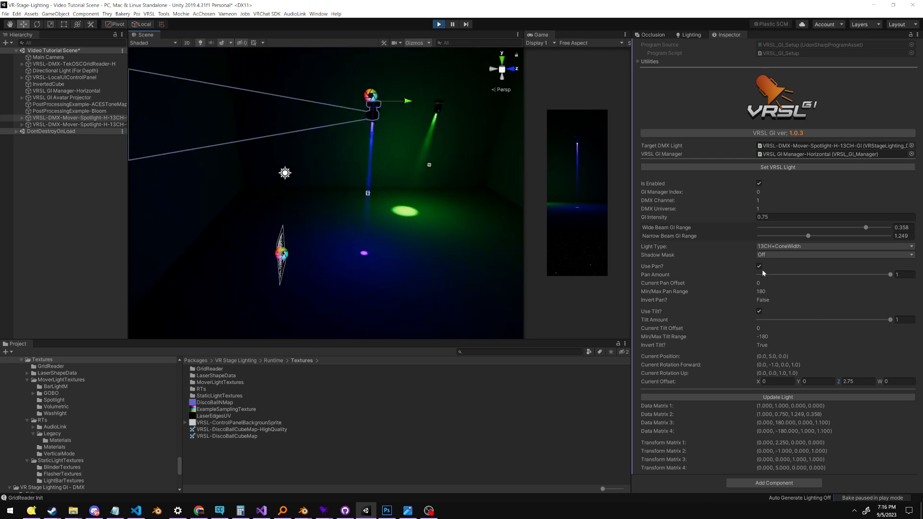
# Examine where the first spotlight's GI source sits along the beam and how its light falls on the floor
pyautogui.moveTo(353, 204); pyautogui.dragTo(354, 218, button='middle')
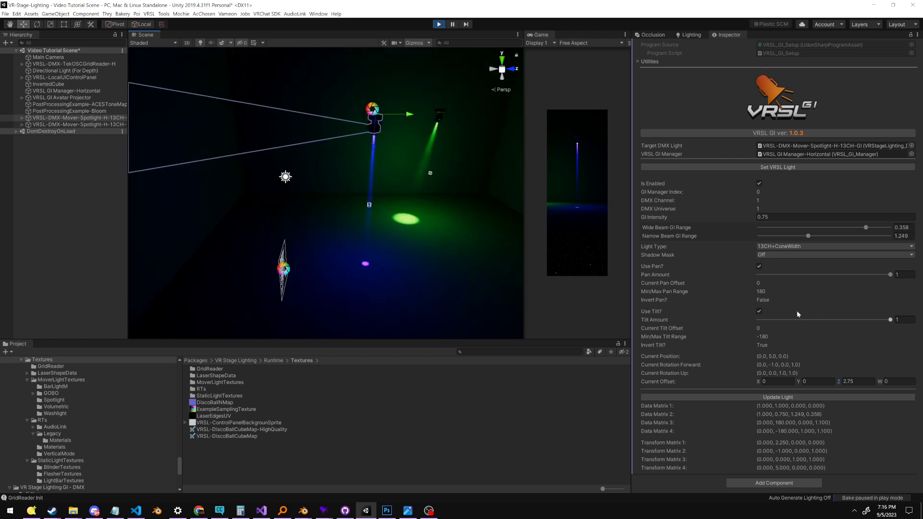
pyautogui.moveTo(486, 240); pyautogui.dragTo(483, 234, button='right')
pyautogui.moveTo(402, 213); pyautogui.dragTo(397, 195, button='middle')
pyautogui.scroll(3, 397, 193)
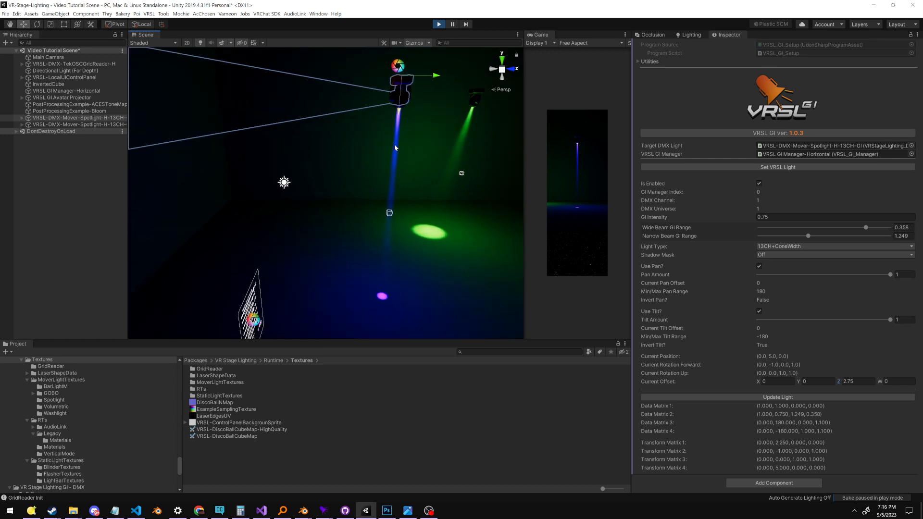
pyautogui.scroll(-3, 399, 145)
pyautogui.moveTo(408, 259); pyautogui.dragTo(391, 192, button='middle')
pyautogui.scroll(5, 360, 171)
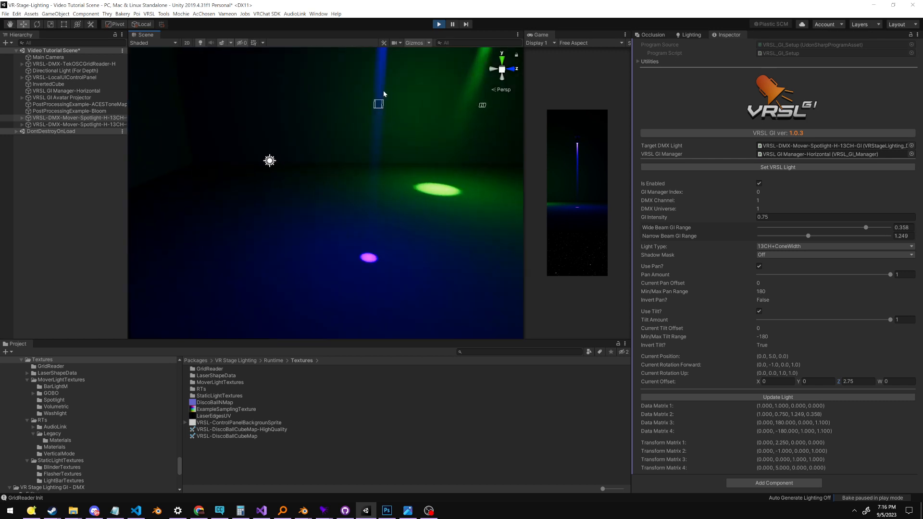
pyautogui.scroll(-5, 387, 139)
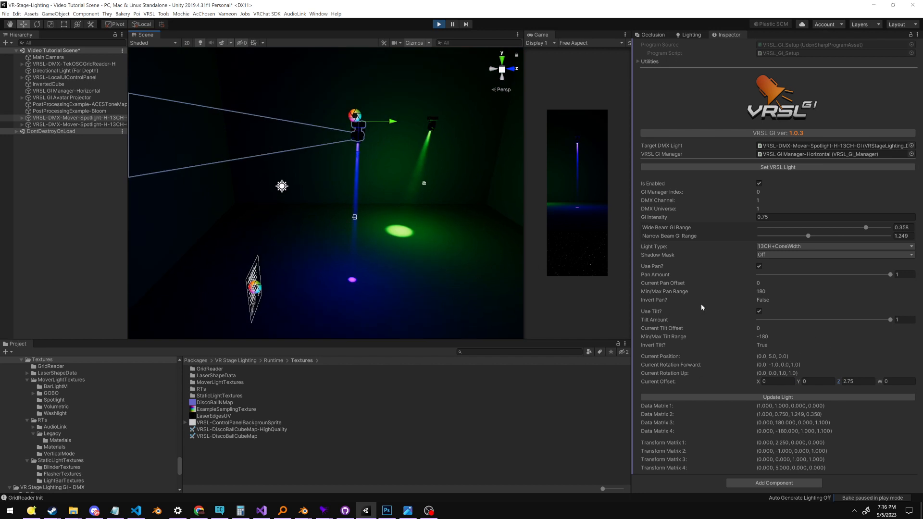
# Switch to Q Light Controller Plus, raise the first spotlight's tilt channel slightly, and return to Unity to update the light
pyautogui.moveTo(413, 206); pyautogui.dragTo(420, 270, button='right')
pyautogui.hotkey('alt', 'Tab')
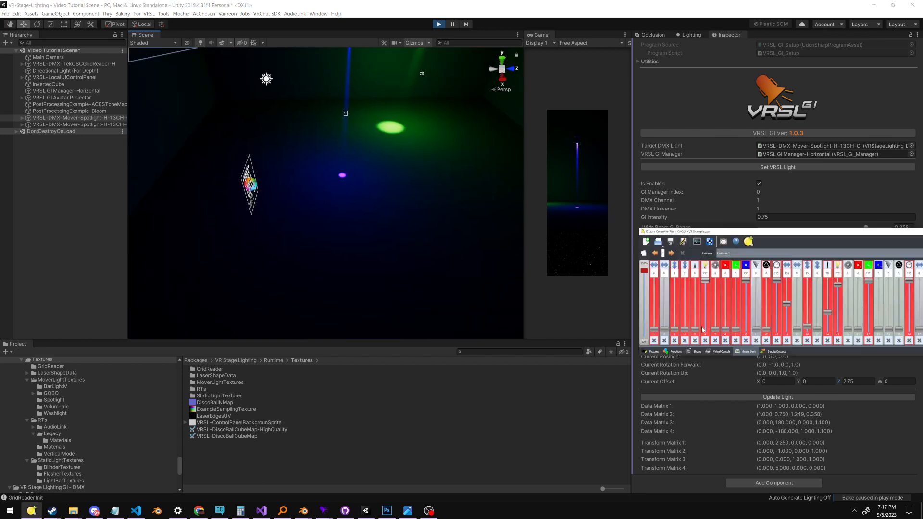
pyautogui.moveTo(674, 329)
pyautogui.mouseDown()
pyautogui.moveTo(675, 305)
pyautogui.moveTo(674, 321)
pyautogui.mouseUp()
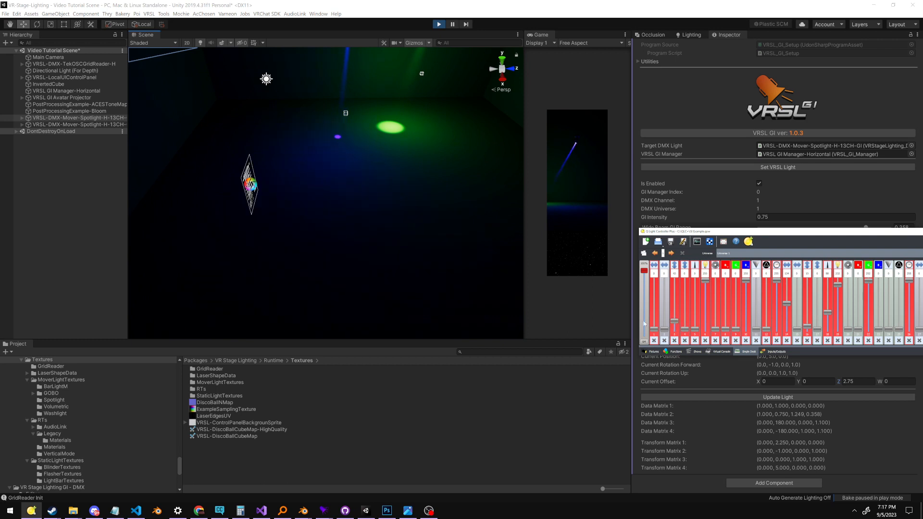
pyautogui.hotkey('alt', 'Tab')
pyautogui.click(778, 398)
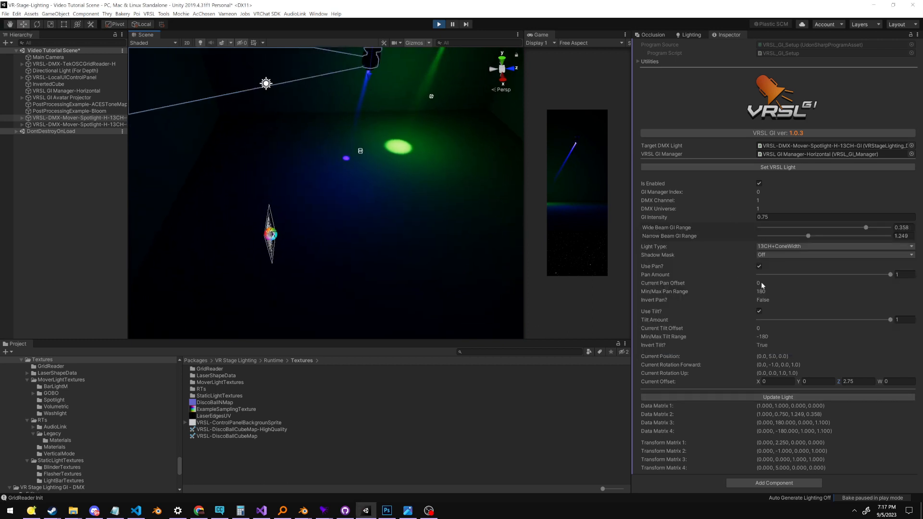
# Turn Use Pan off and back on for the first spotlight
pyautogui.click(764, 264)
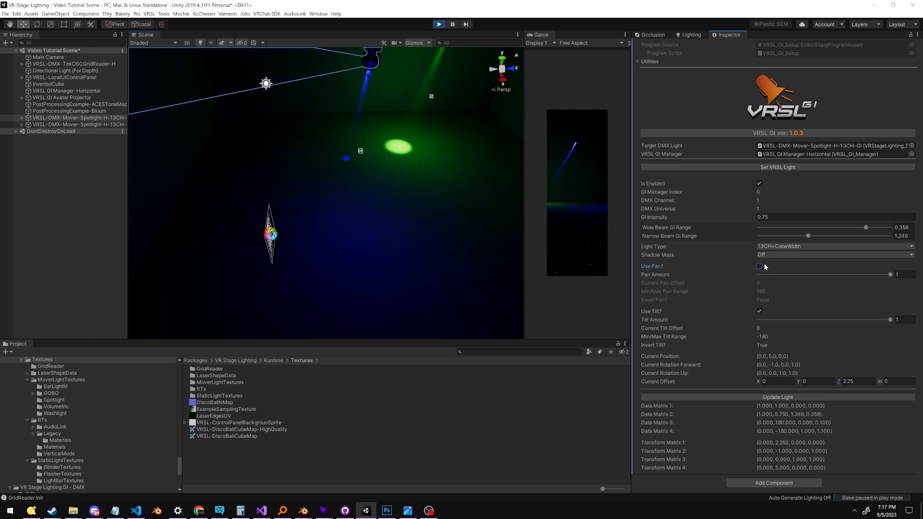
pyautogui.click(763, 265)
pyautogui.click(759, 266)
pyautogui.click(759, 266)
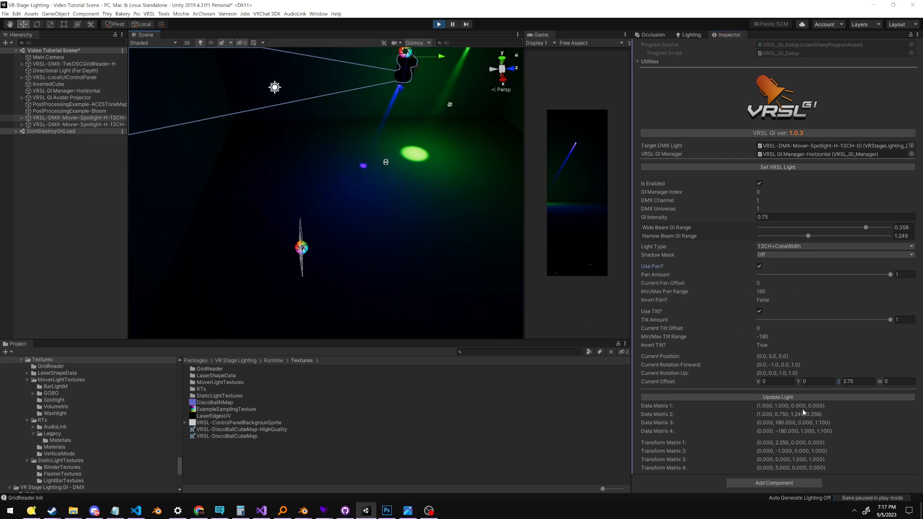
# Update the first spotlight's GI data and view its tilted beam from several angles
pyautogui.click(794, 397)
pyautogui.moveTo(326, 200); pyautogui.dragTo(298, 228, button='middle')
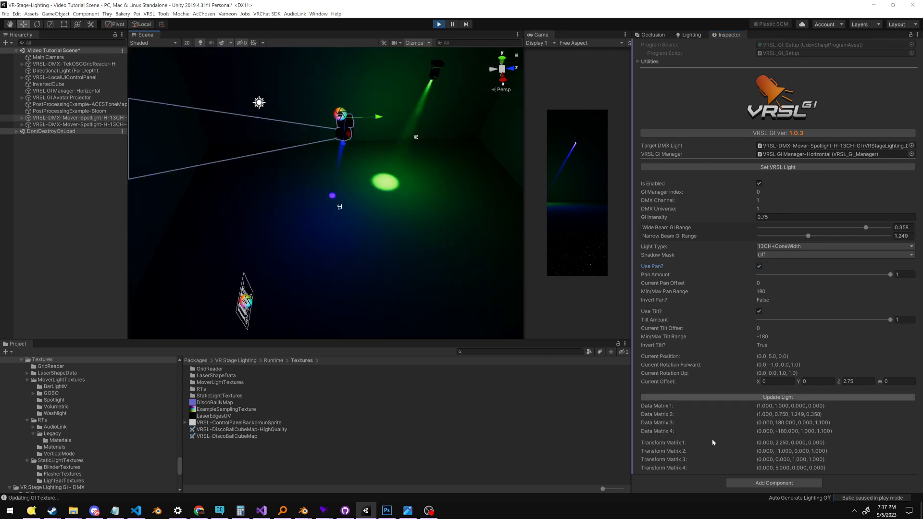
pyautogui.moveTo(416, 256); pyautogui.dragTo(502, 223, button='middle')
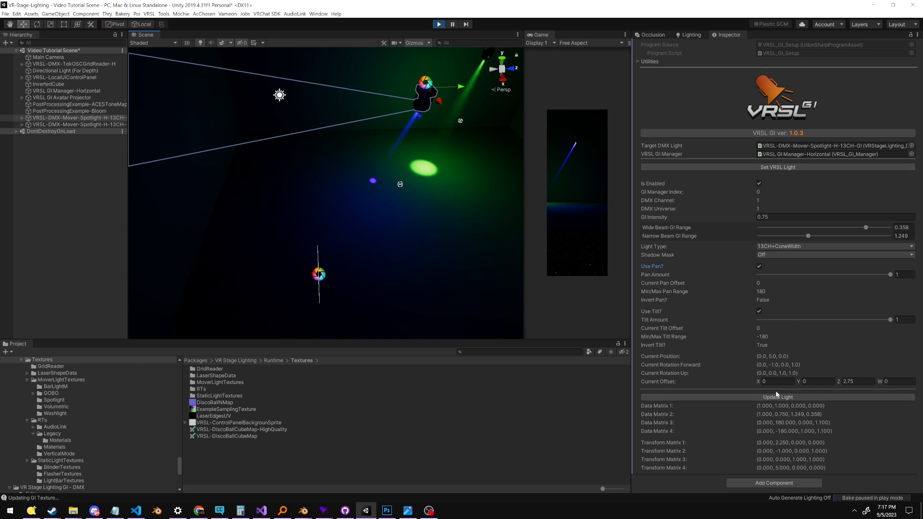
# Force an update of the GI texture on VRSL GI Manager-Horizontal
pyautogui.click(66, 90)
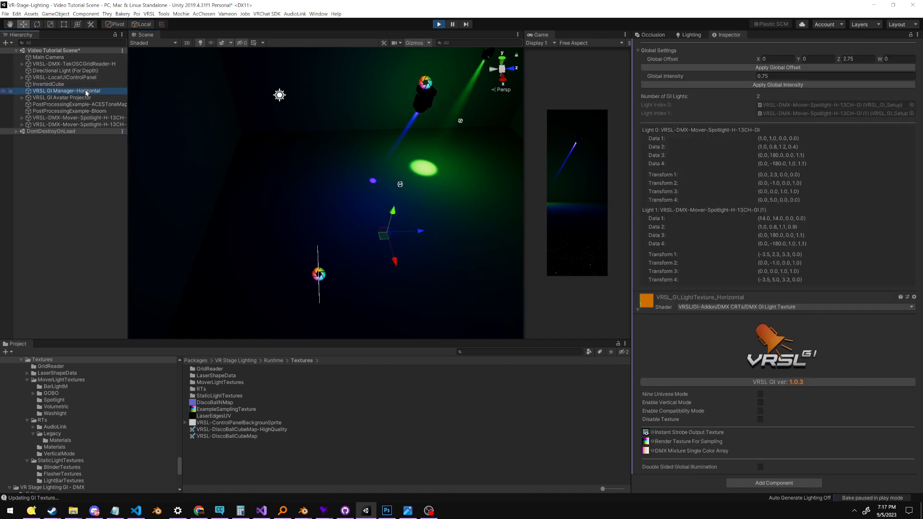
pyautogui.click(785, 300)
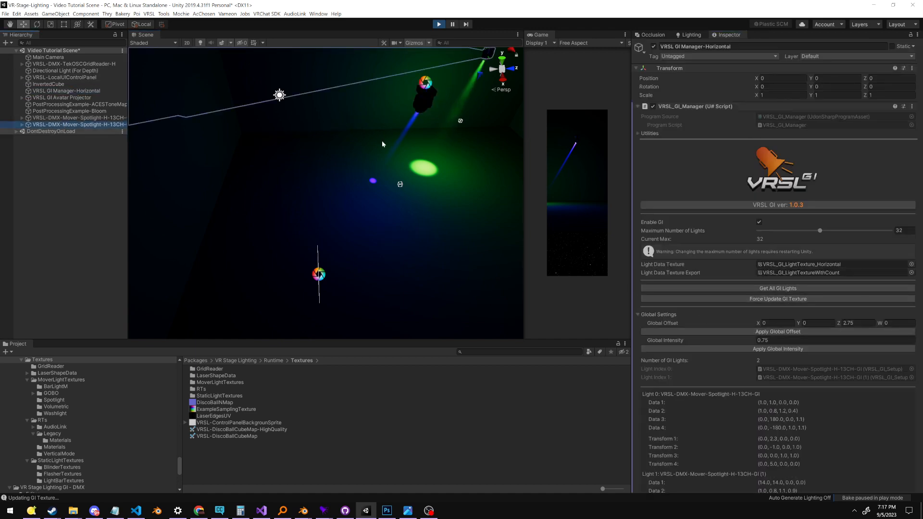
# Set the second spotlight's Sector to 2 in its DMX settings and update its GI light
pyautogui.moveTo(383, 264); pyautogui.dragTo(380, 291, button='middle')
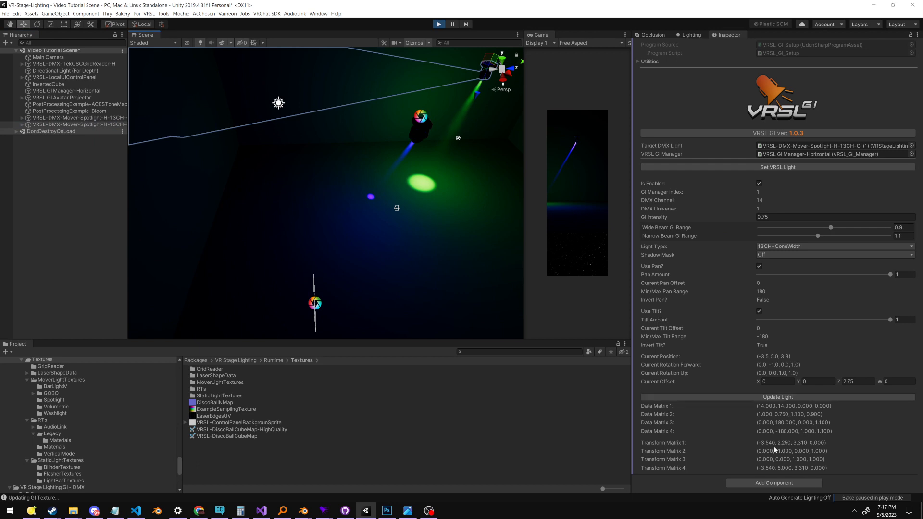
pyautogui.moveTo(440, 212); pyautogui.dragTo(440, 231, button='right')
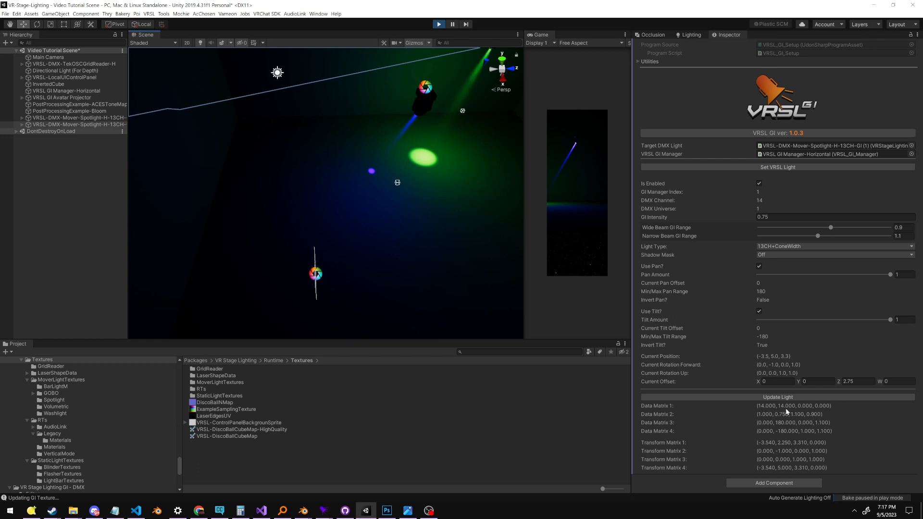
pyautogui.scroll(15, 698, 296)
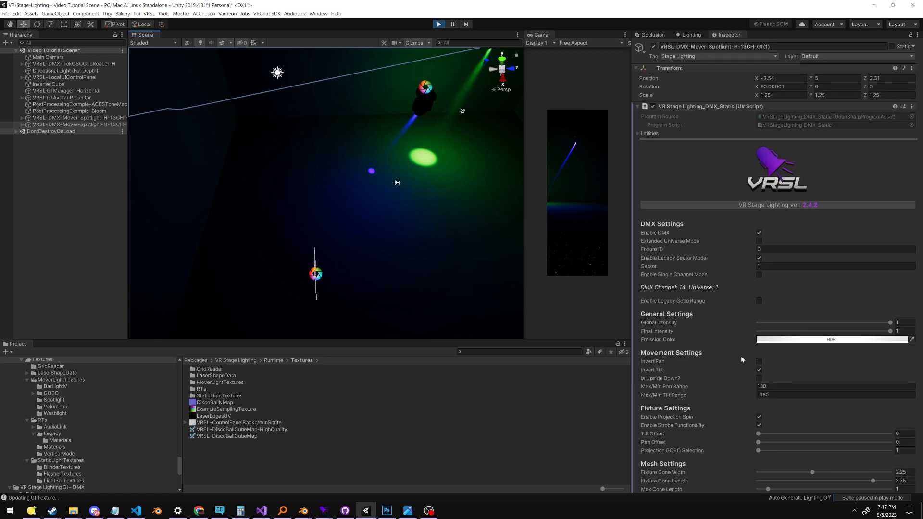
pyautogui.click(774, 267)
pyautogui.write('2')
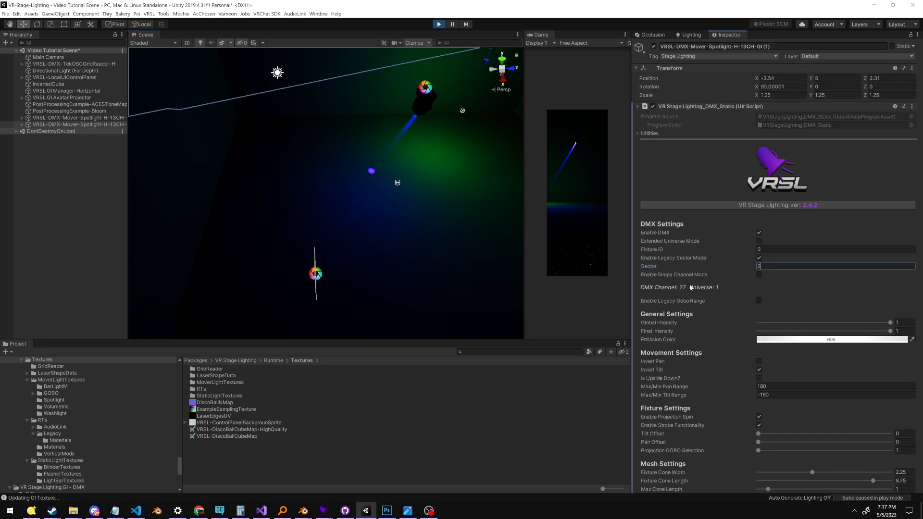
pyautogui.scroll(-15, 684, 289)
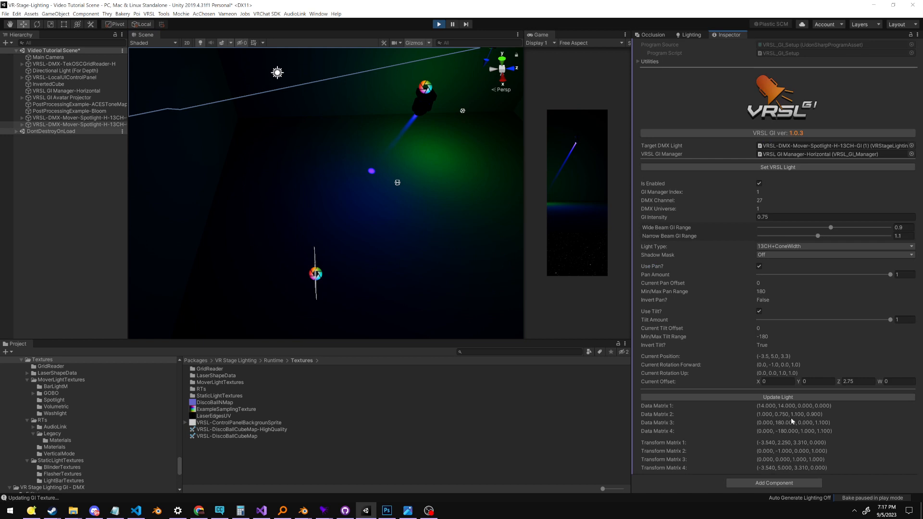
pyautogui.click(736, 397)
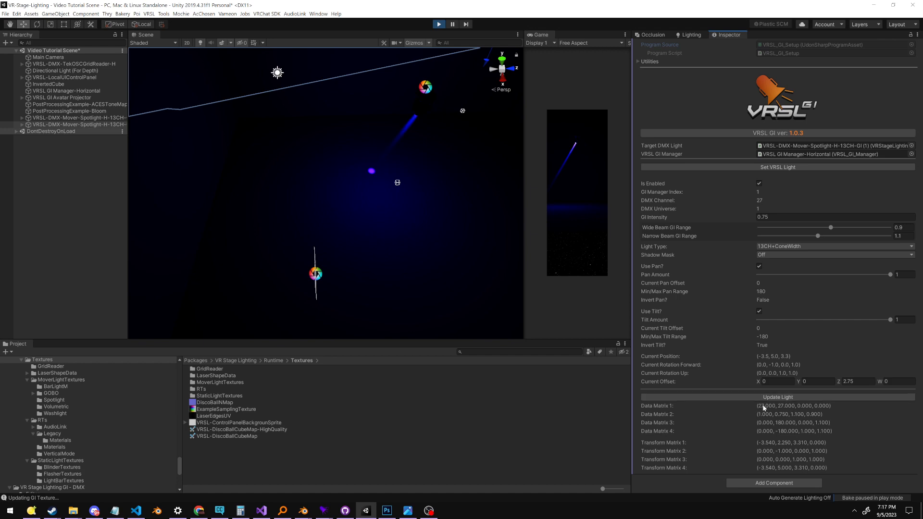
pyautogui.moveTo(401, 152); pyautogui.dragTo(407, 128, button='right')
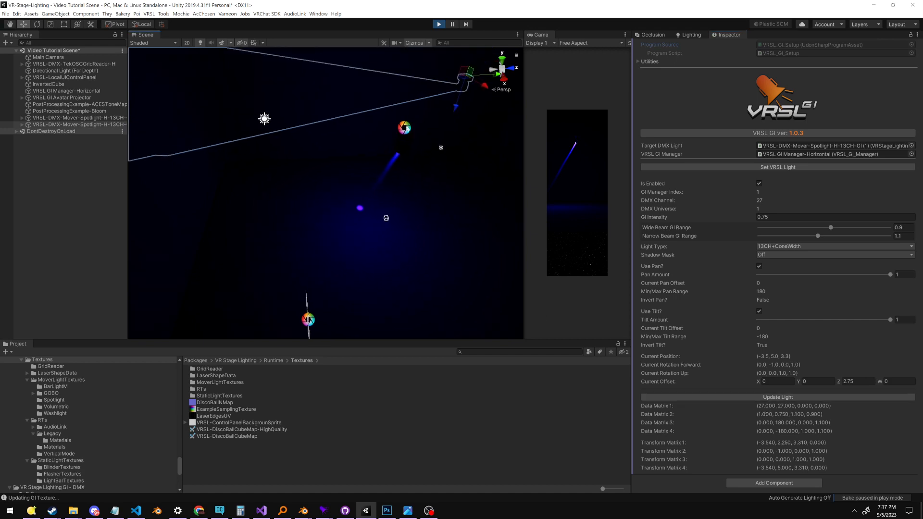
# Switch to Q Light Controller Plus, raise channel 32 to 255 and red channel 34, and view the second spotlight's light in Unity
pyautogui.moveTo(922, 233); pyautogui.dragTo(633, 225)
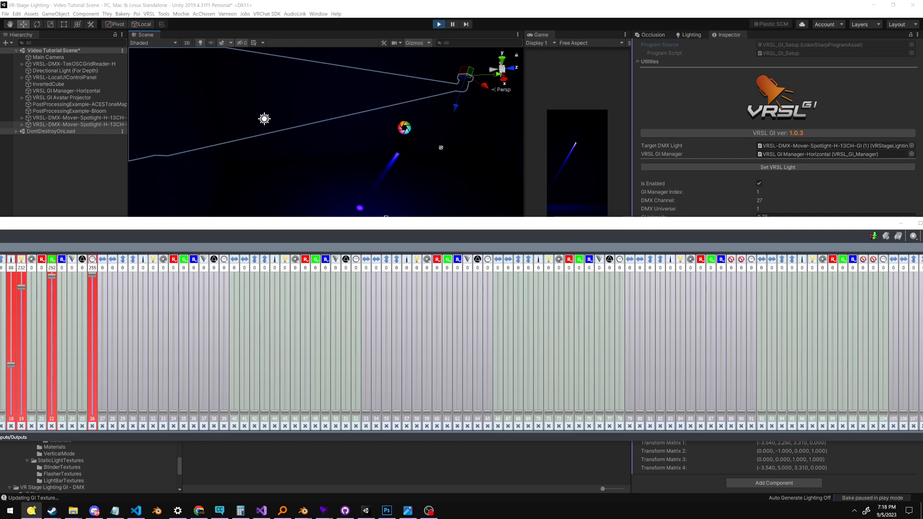
pyautogui.moveTo(153, 413); pyautogui.dragTo(154, 267)
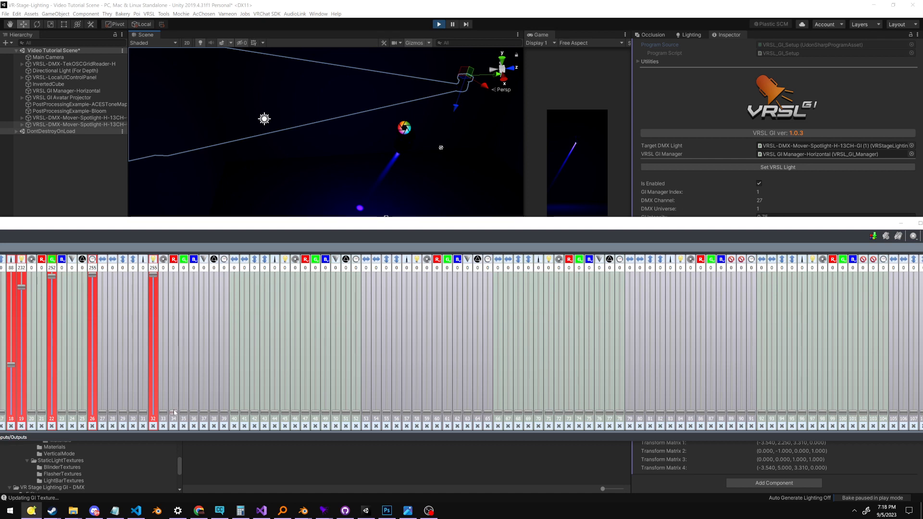
pyautogui.moveTo(174, 412); pyautogui.dragTo(156, 263)
pyautogui.moveTo(312, 139); pyautogui.dragTo(375, 149, button='right')
pyautogui.moveTo(384, 154); pyautogui.dragTo(360, 272, button='middle')
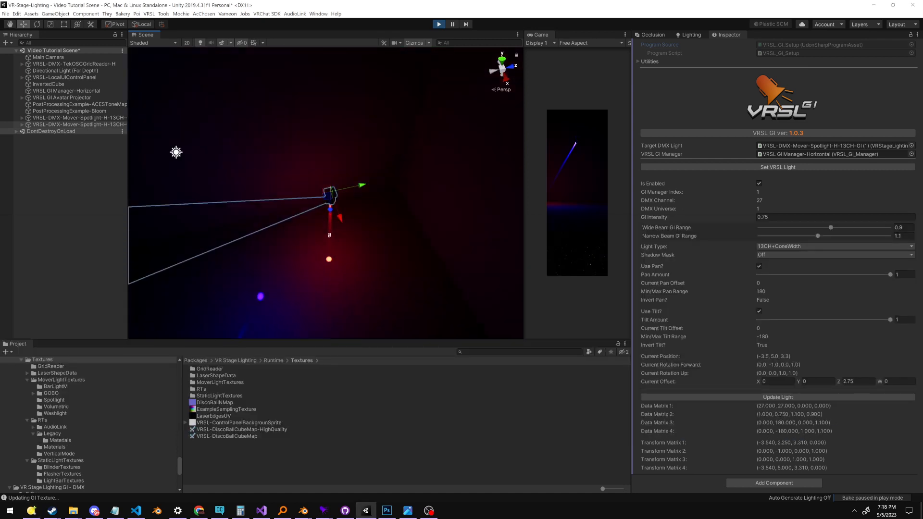
# Return the second spotlight's Sector to 1 in its DMX settings and update its GI light
pyautogui.scroll(10, 729, 357)
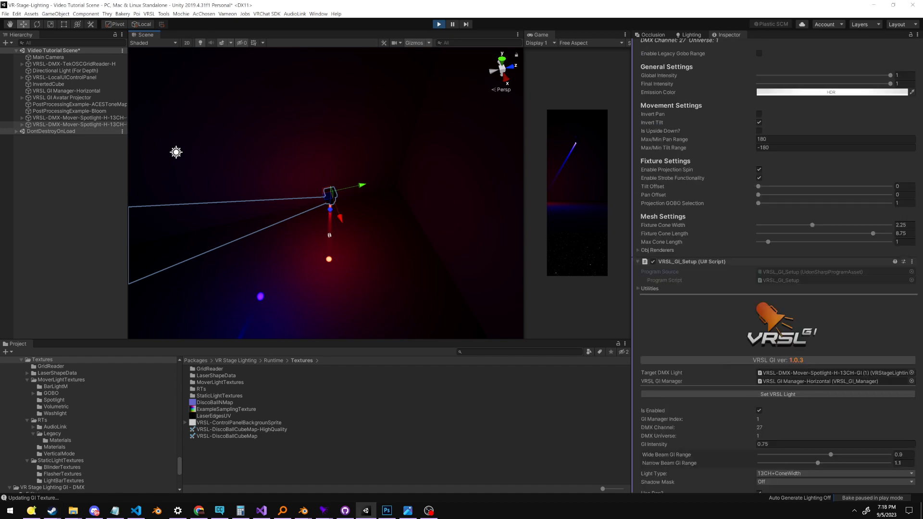
pyautogui.scroll(10, 761, 257)
pyautogui.click(759, 245)
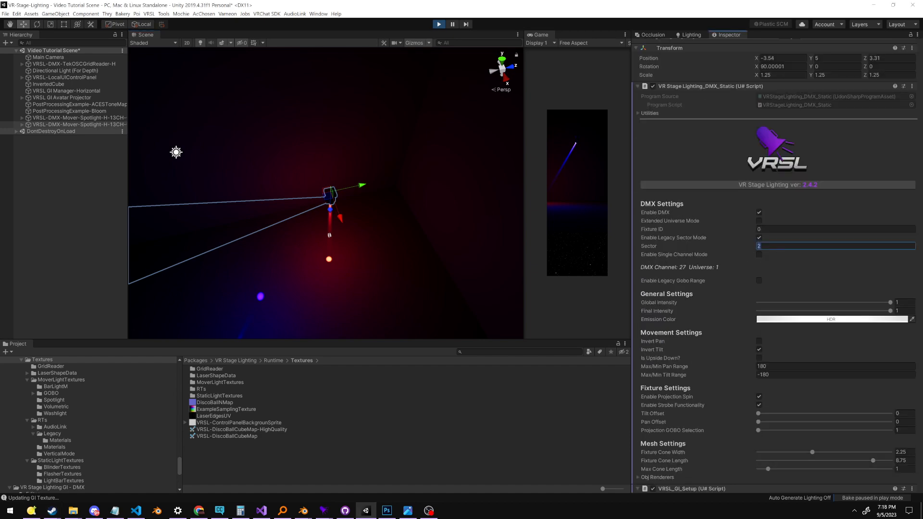
pyautogui.write('1')
pyautogui.press('Return')
pyautogui.scroll(-20, 726, 328)
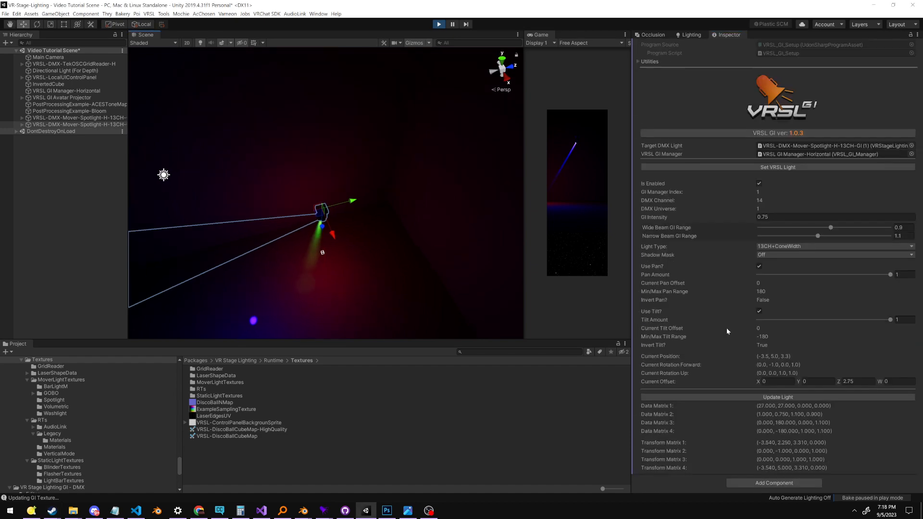
pyautogui.click(765, 399)
pyautogui.moveTo(354, 246); pyautogui.dragTo(378, 199, button='middle')
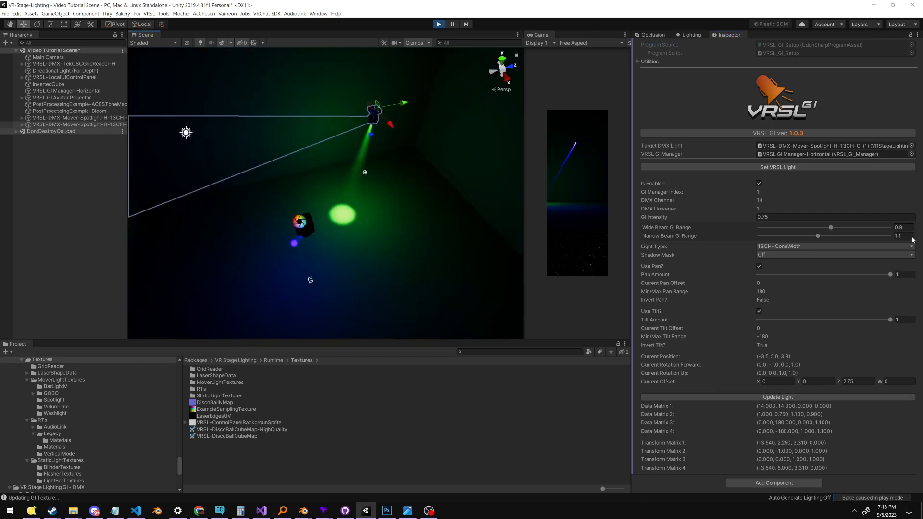
# Review the Light Type options in the second spotlight's VRSL_GI_Setup, keeping 13CH+ConeWidth
pyautogui.scroll(-3, 284, 268)
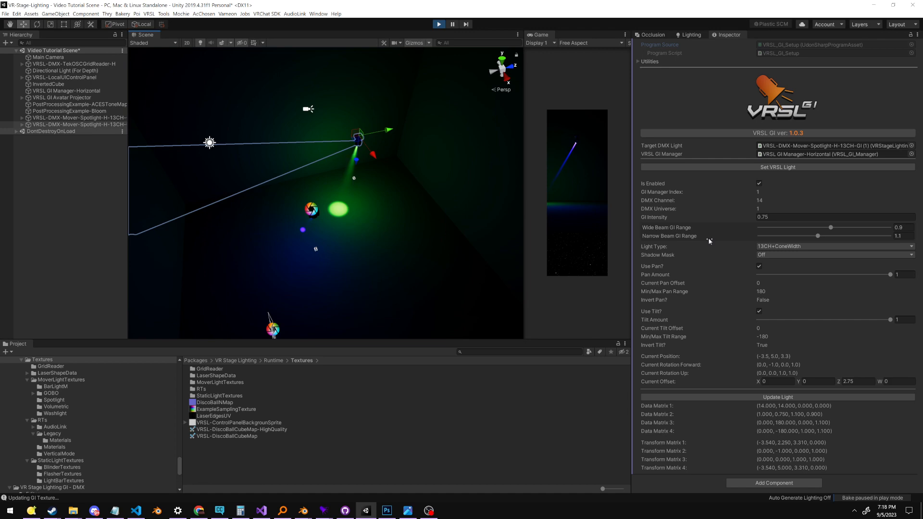
pyautogui.scroll(10, 715, 236)
pyautogui.scroll(-10, 705, 244)
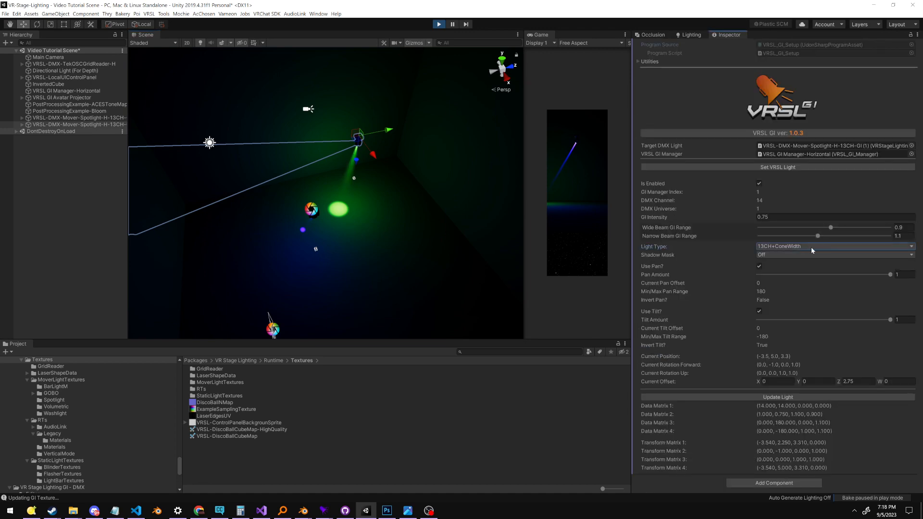
pyautogui.click(767, 248)
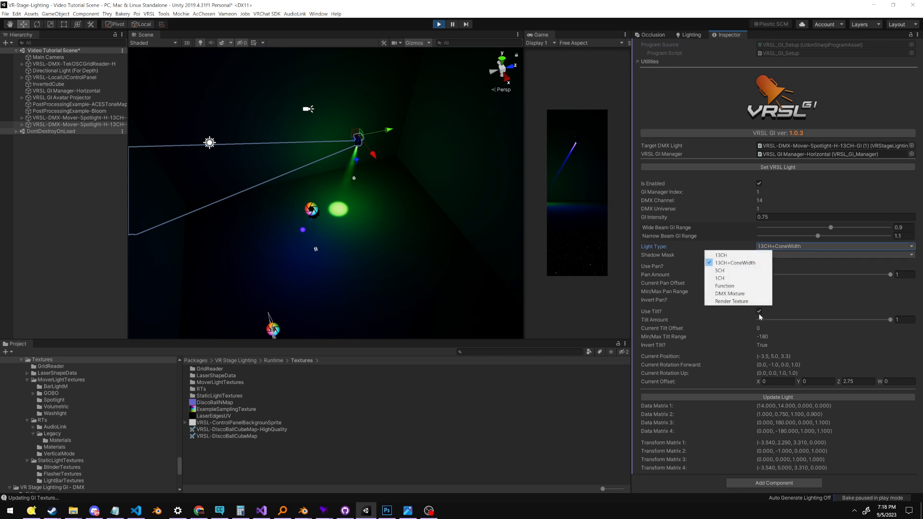
pyautogui.rightClick(480, 255)
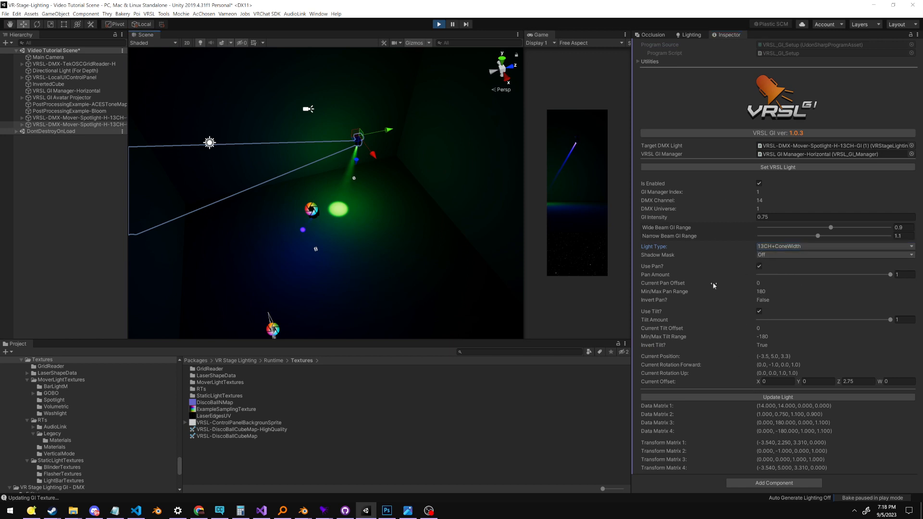
pyautogui.rightClick(474, 236)
pyautogui.keyDown('alt'); pyautogui.moveTo(288, 245); pyautogui.dragTo(55, 239); pyautogui.keyUp('alt')
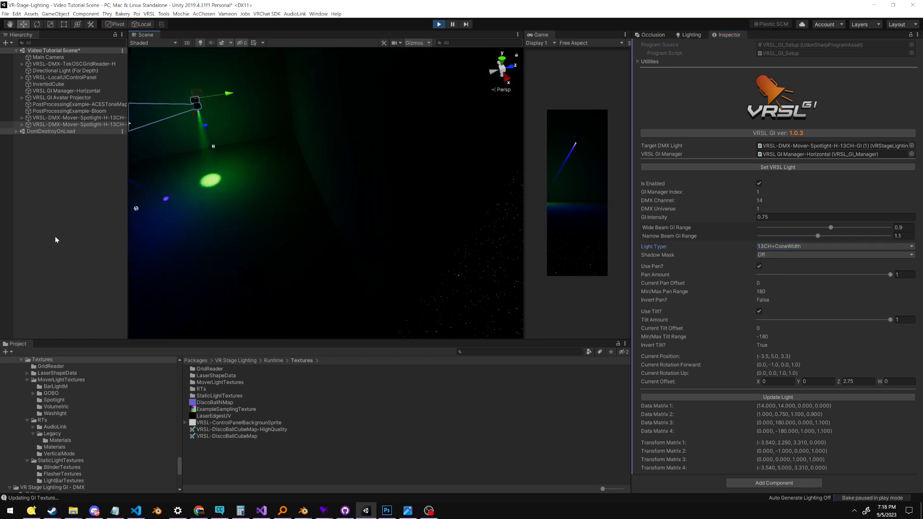
pyautogui.moveTo(207, 298); pyautogui.dragTo(346, 341, button='middle')
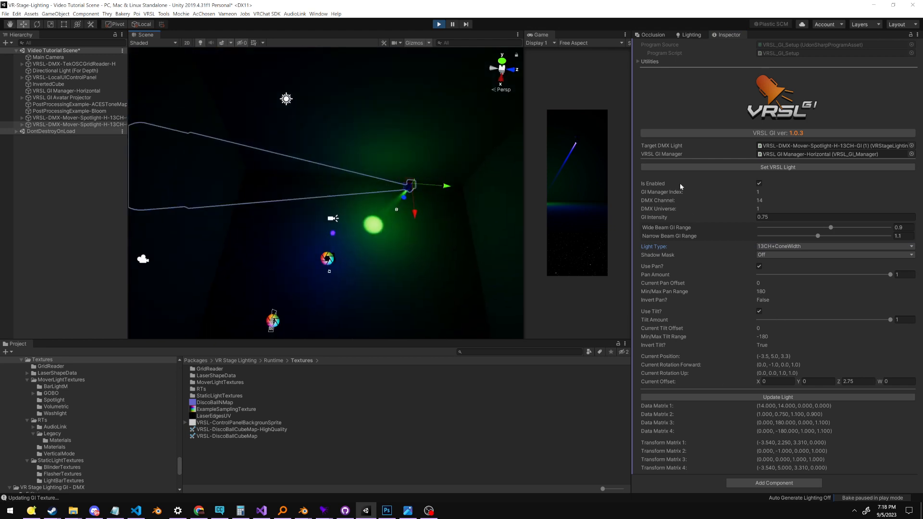
pyautogui.moveTo(525, 315); pyautogui.dragTo(515, 282, button='middle')
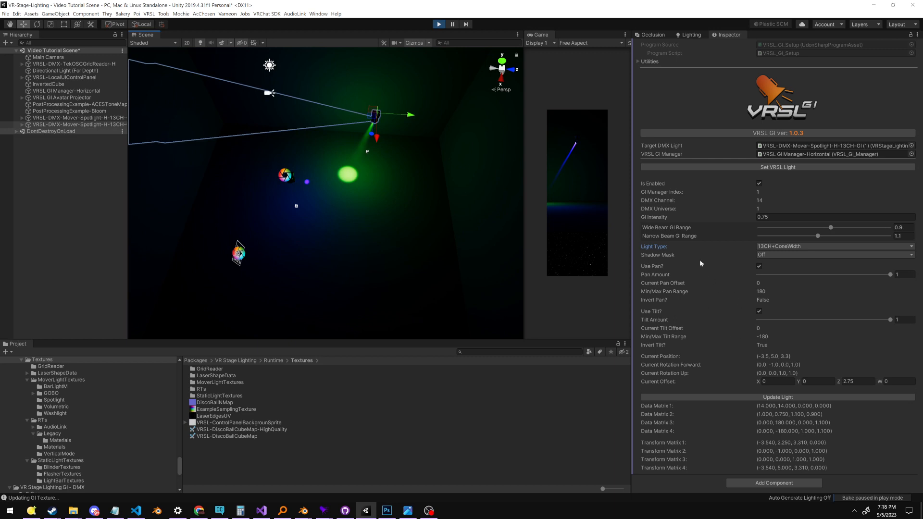
pyautogui.moveTo(699, 259); pyautogui.dragTo(794, 284, button='middle')
pyautogui.click(797, 247)
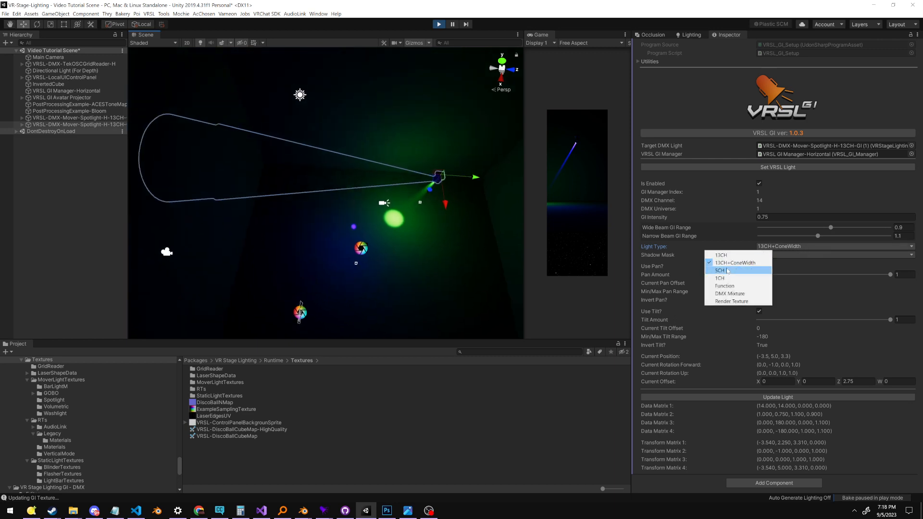
pyautogui.click(706, 263)
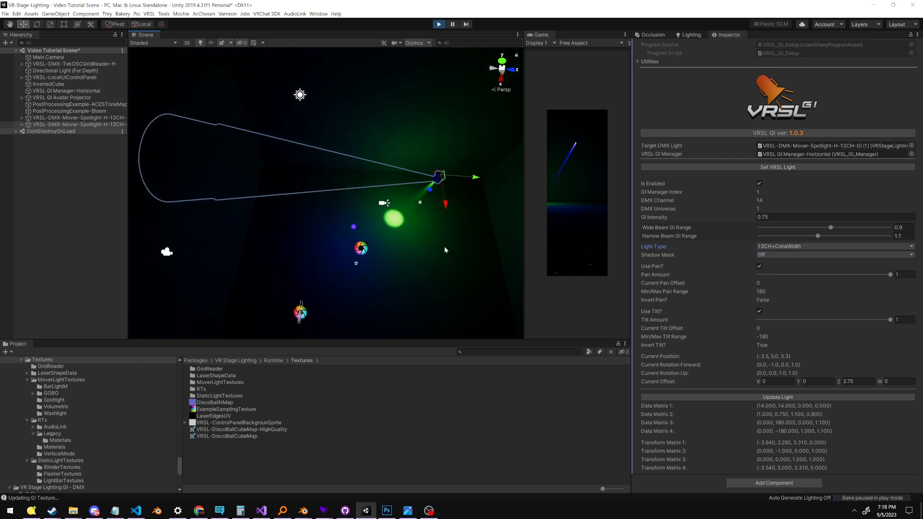
pyautogui.scroll(-2, 346, 255)
pyautogui.moveTo(407, 302); pyautogui.dragTo(413, 198, button='right')
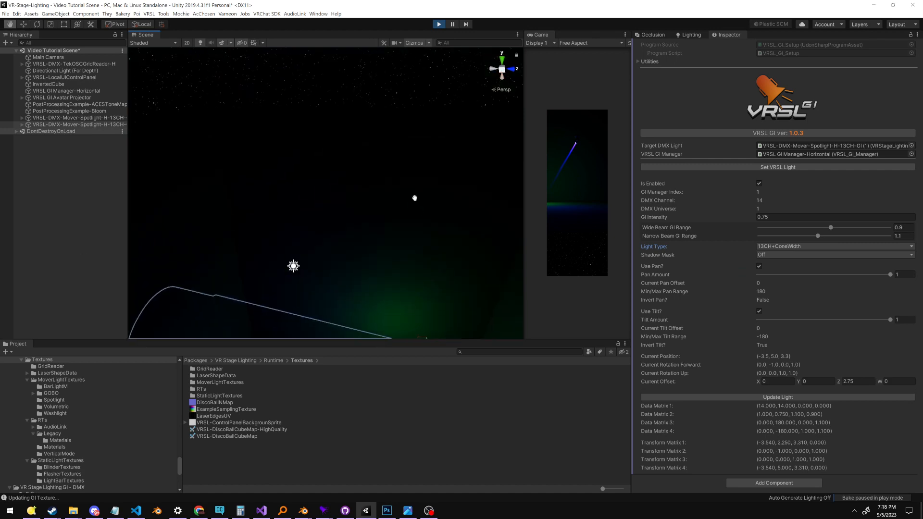
pyautogui.scroll(-5, 387, 222)
pyautogui.moveTo(402, 192); pyautogui.dragTo(345, 117, button='middle')
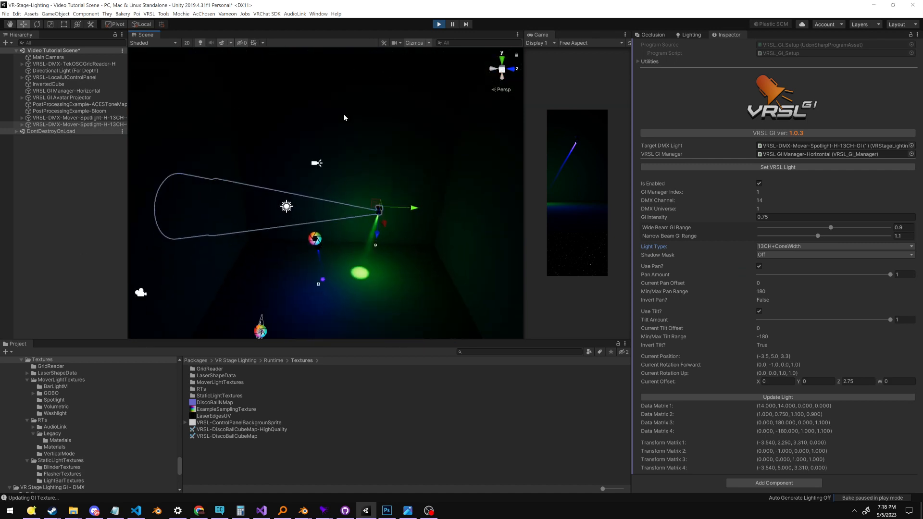
pyautogui.scroll(-5, 344, 117)
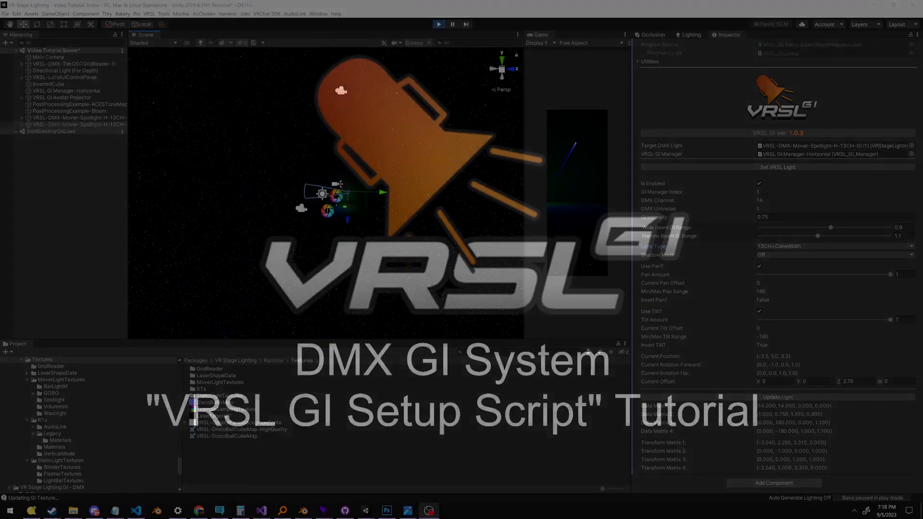